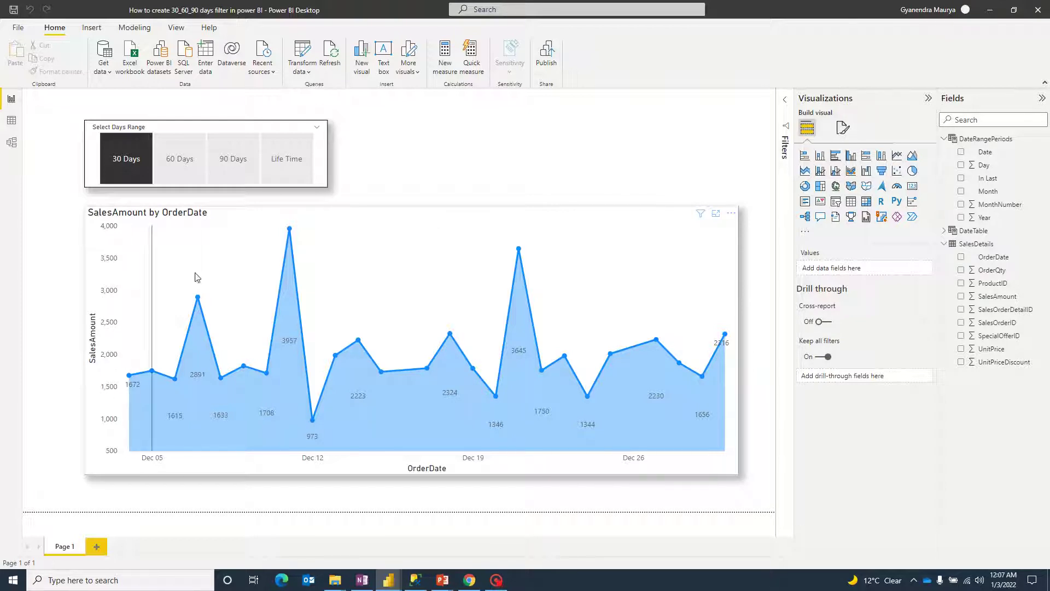
Enlarge the SalesAmount by OrderDate area chart by extending its lower-right corner outward
{"action": "left_click", "coordinate": [418, 225]}
{"action": "left_click_drag", "start_coordinate": [738, 475], "coordinate": [760, 501]}
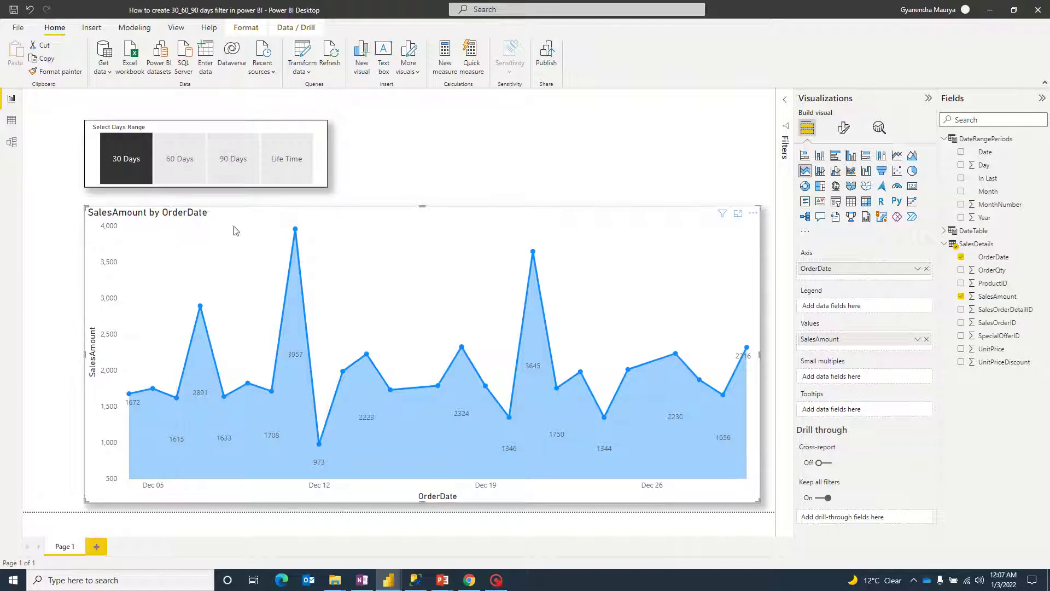
Compare the sales chart under the 30 Days, 60 Days, 90 Days and Life Time ranges, ending on 30 Days
{"action": "left_click", "coordinate": [116, 165]}
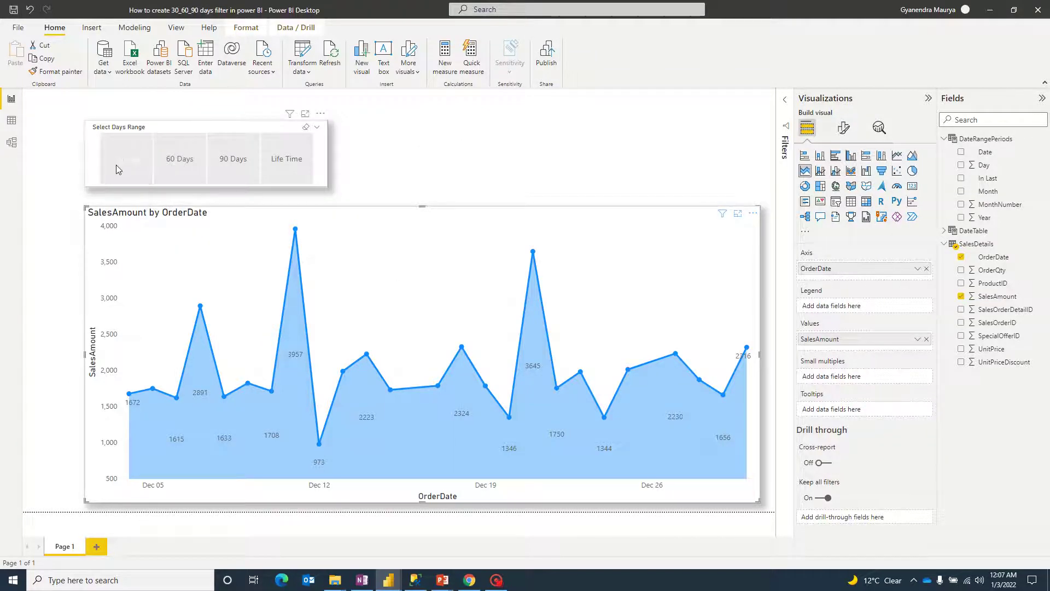
{"action": "left_click", "coordinate": [180, 166]}
{"action": "left_click", "coordinate": [227, 169]}
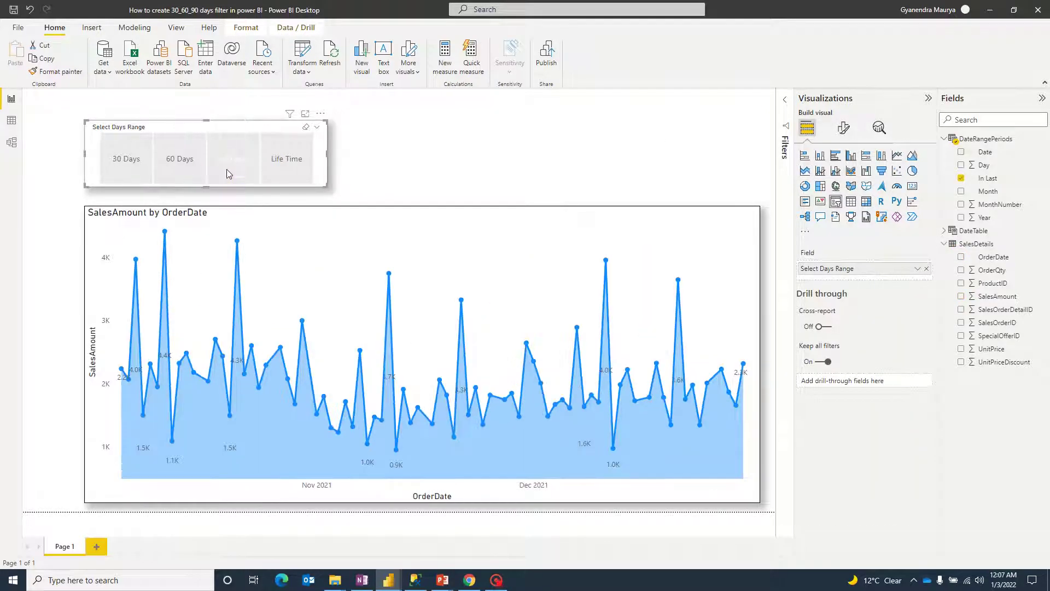
{"action": "left_click", "coordinate": [290, 167]}
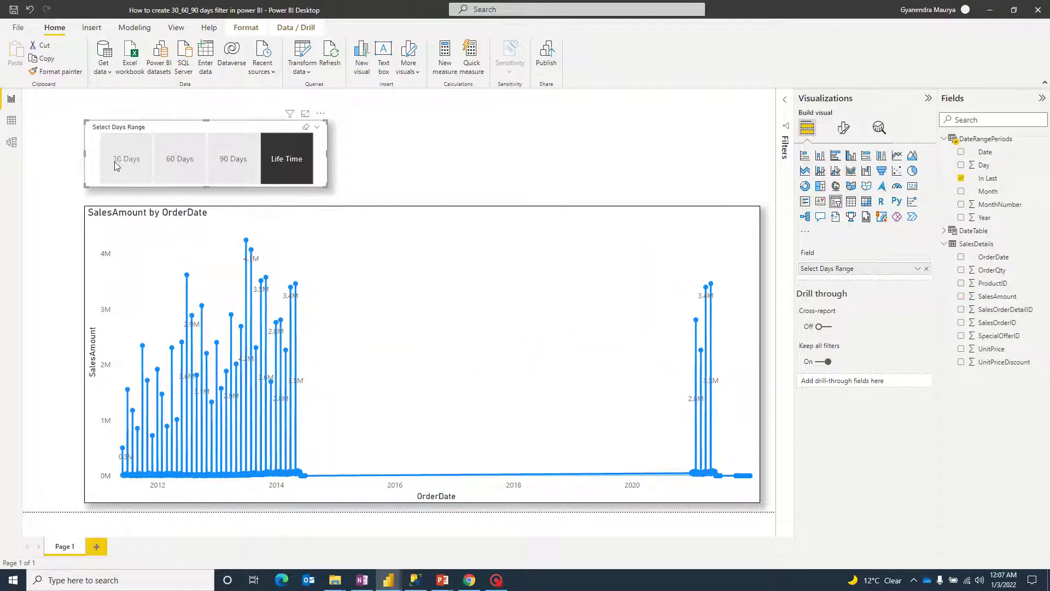
{"action": "left_click", "coordinate": [117, 165]}
{"action": "left_click", "coordinate": [496, 173]}
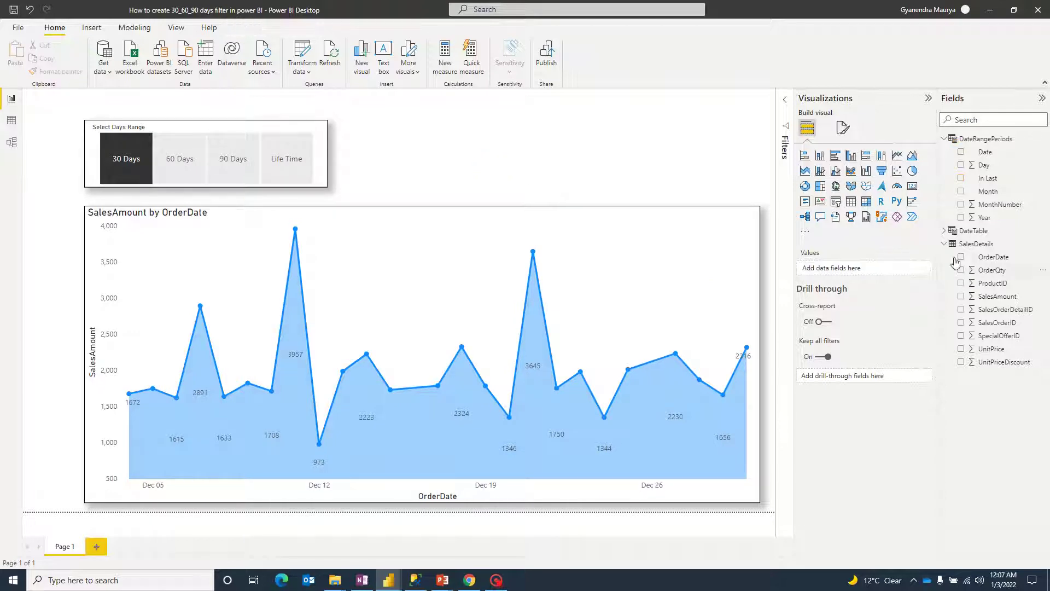
Add a slicer above the chart based on the OrderDate field of SalesDetails
{"action": "left_click", "coordinate": [836, 201]}
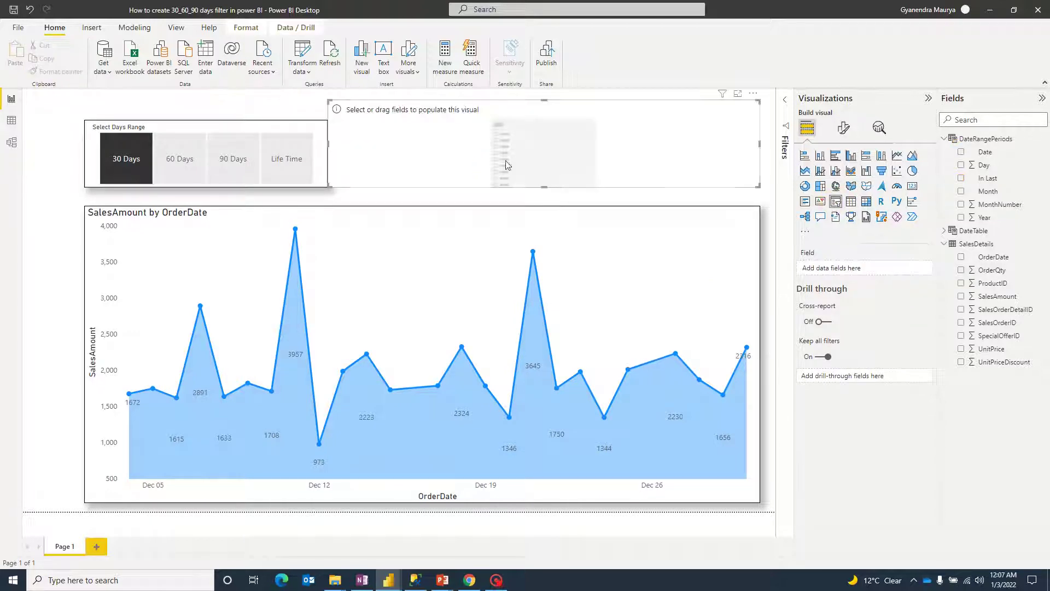
{"action": "left_click", "coordinate": [961, 257]}
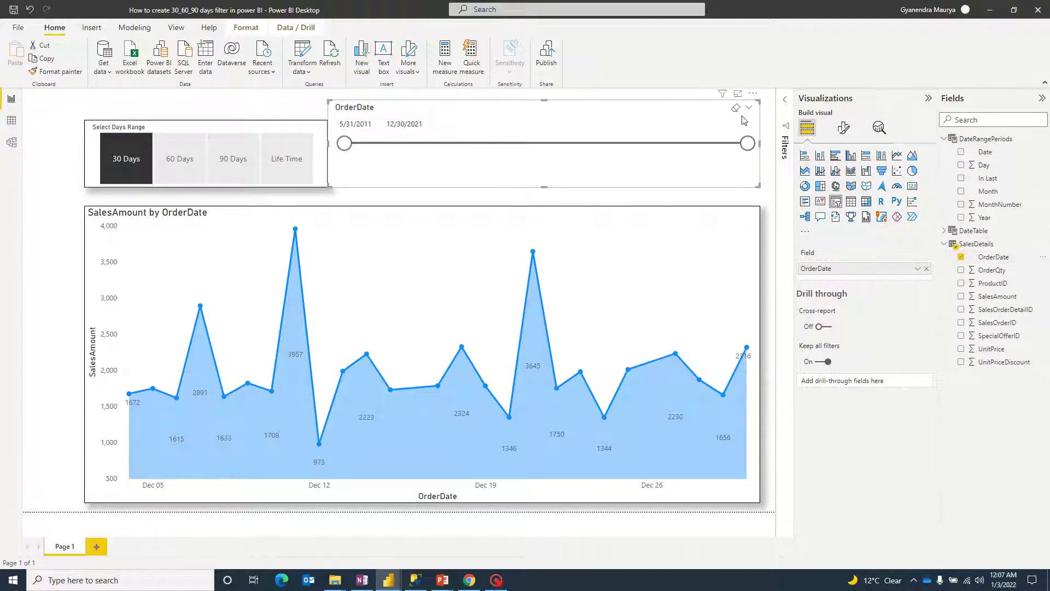
{"action": "left_click", "coordinate": [918, 270]}
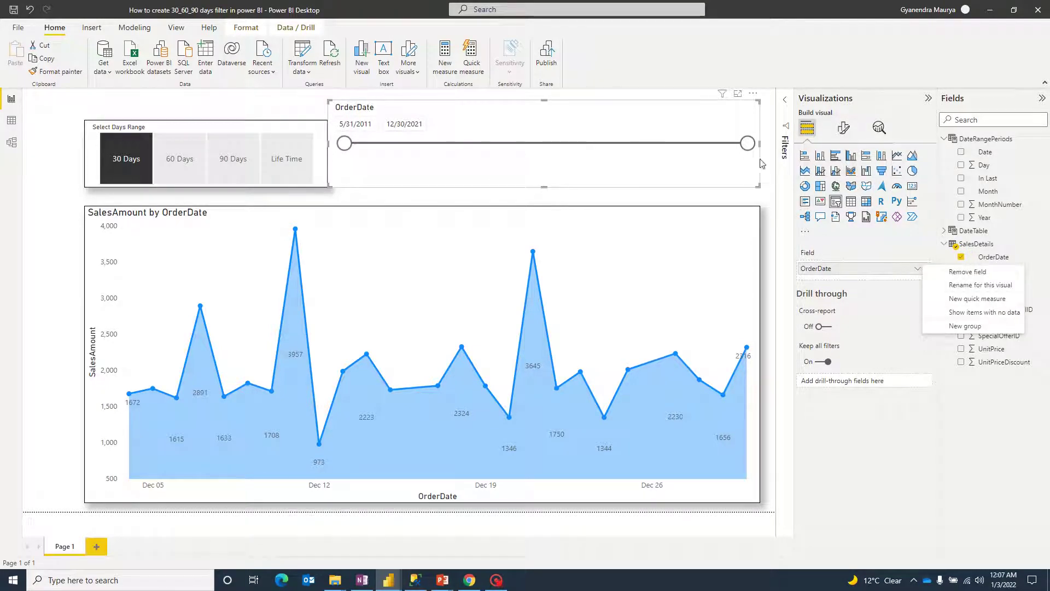
{"action": "left_click", "coordinate": [523, 158]}
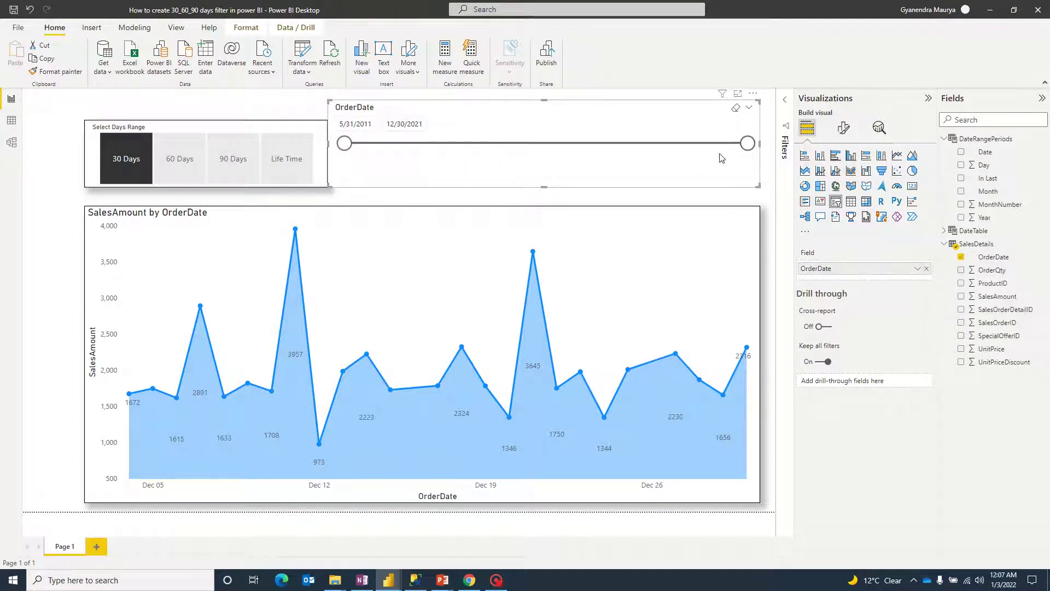
Try several start and end dates on the OrderDate range slicer, then delete the slicer
{"action": "left_click_drag", "start_coordinate": [748, 144], "coordinate": [557, 143]}
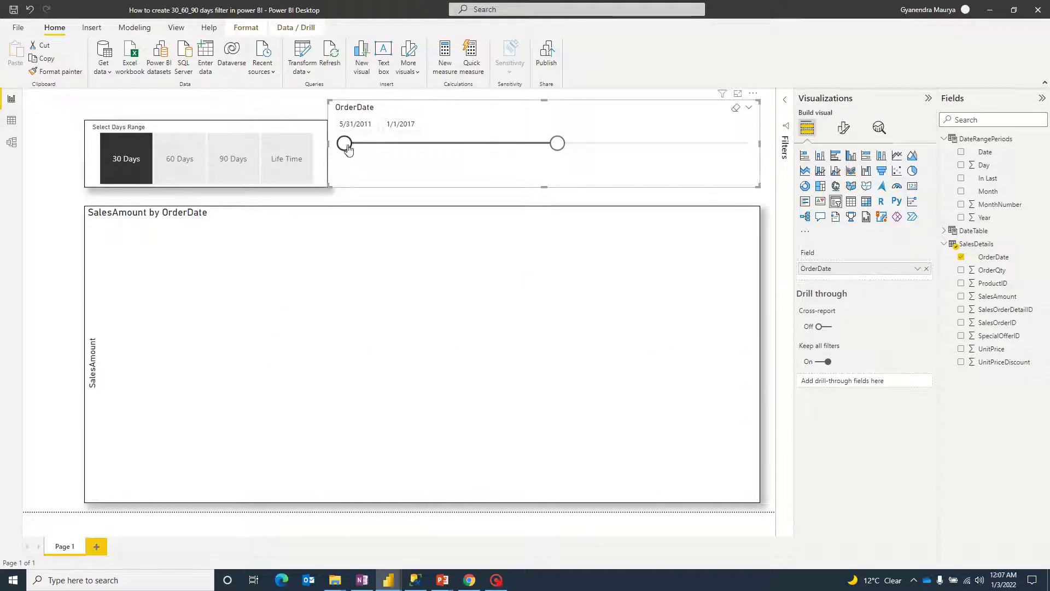
{"action": "left_click_drag", "start_coordinate": [344, 143], "coordinate": [412, 145]}
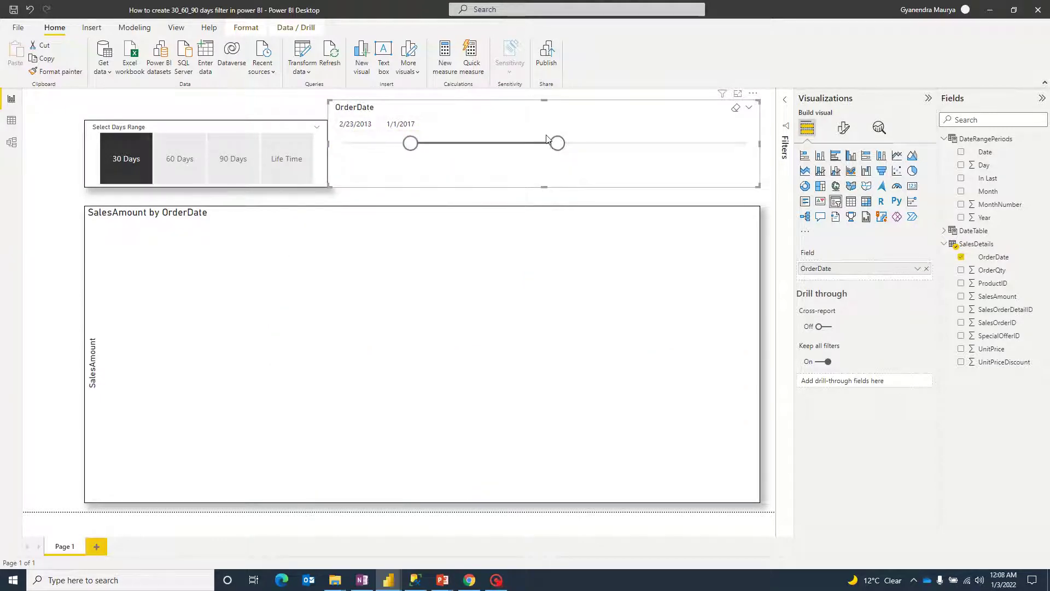
{"action": "left_click_drag", "start_coordinate": [557, 144], "coordinate": [697, 151]}
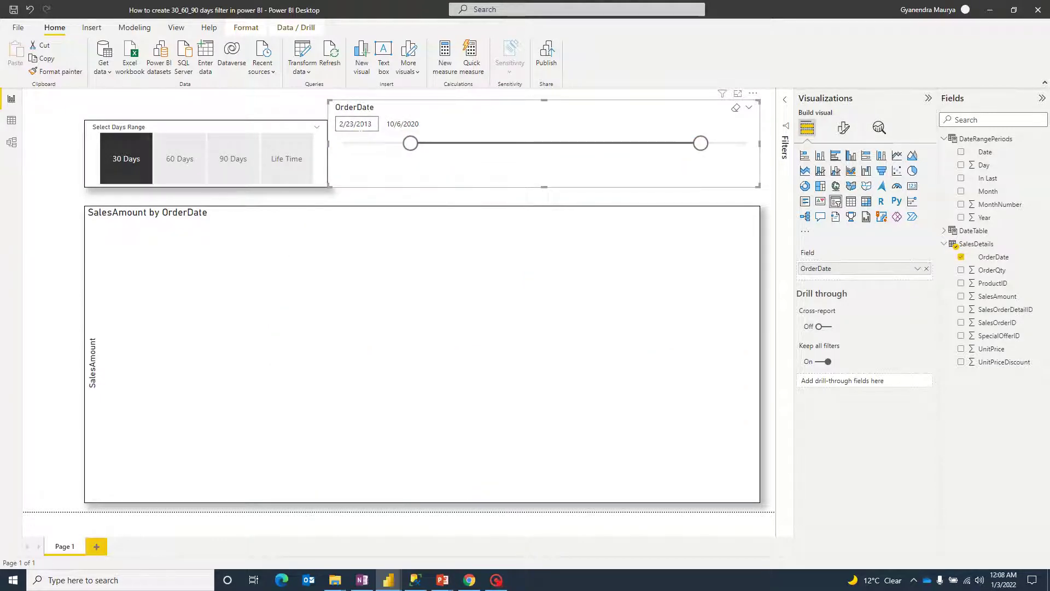
{"action": "left_click_drag", "start_coordinate": [412, 143], "coordinate": [346, 143]}
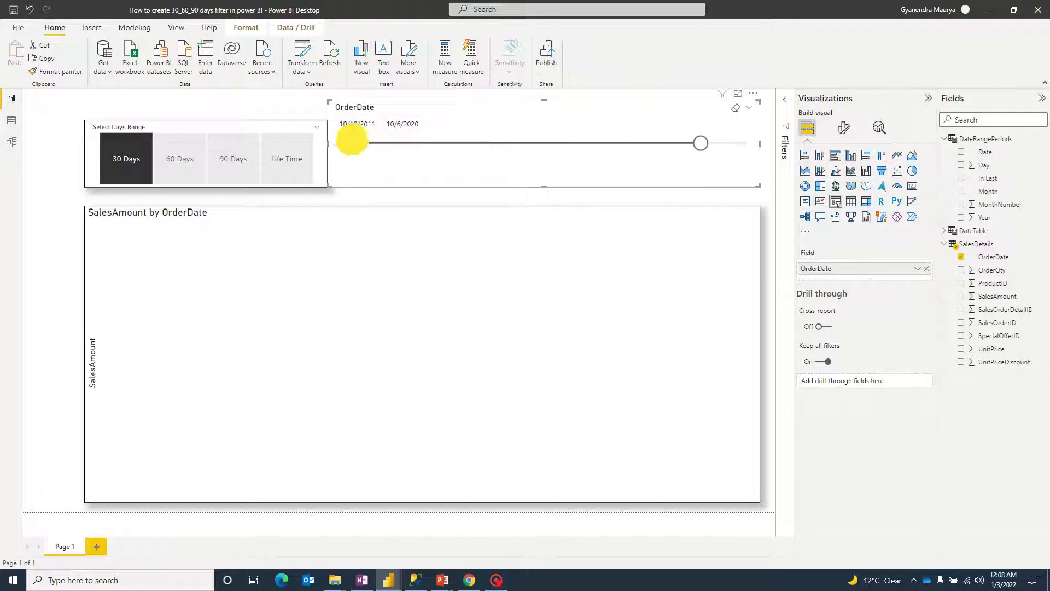
{"action": "left_click_drag", "start_coordinate": [705, 142], "coordinate": [743, 143]}
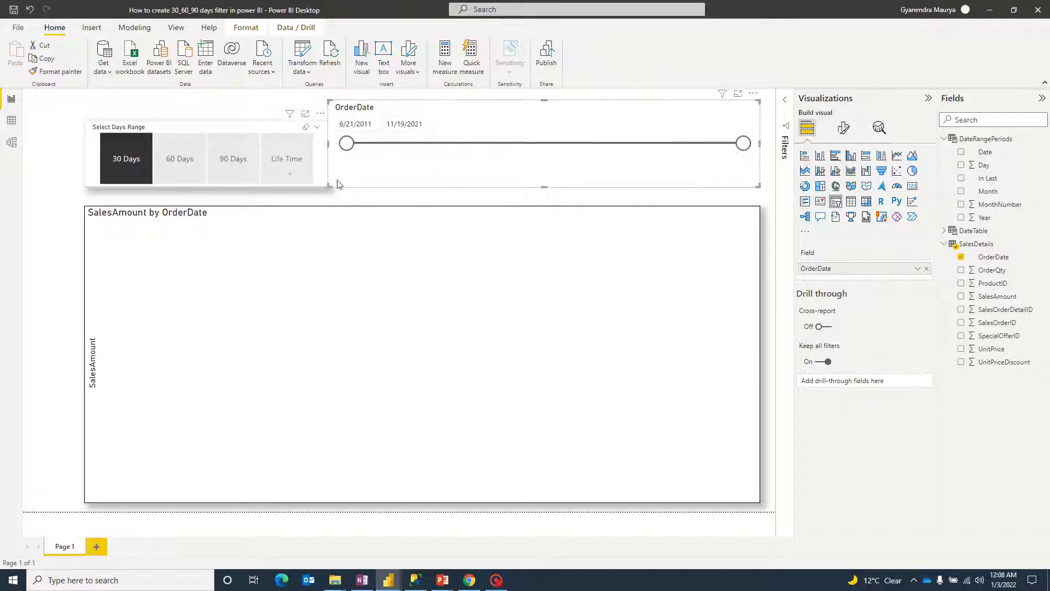
{"action": "key", "text": "Delete"}
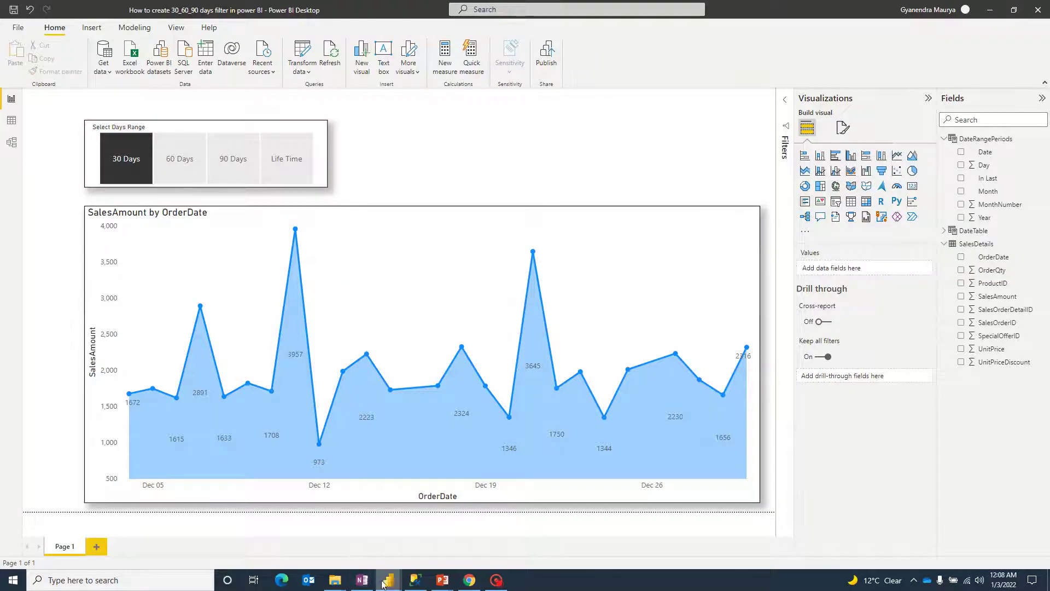
Switch to the untitled report window and load the SalesDetails table from the SalesDetails Excel workbook
{"action": "mouse_move", "coordinate": [388, 579]}
{"action": "left_click", "coordinate": [416, 547]}
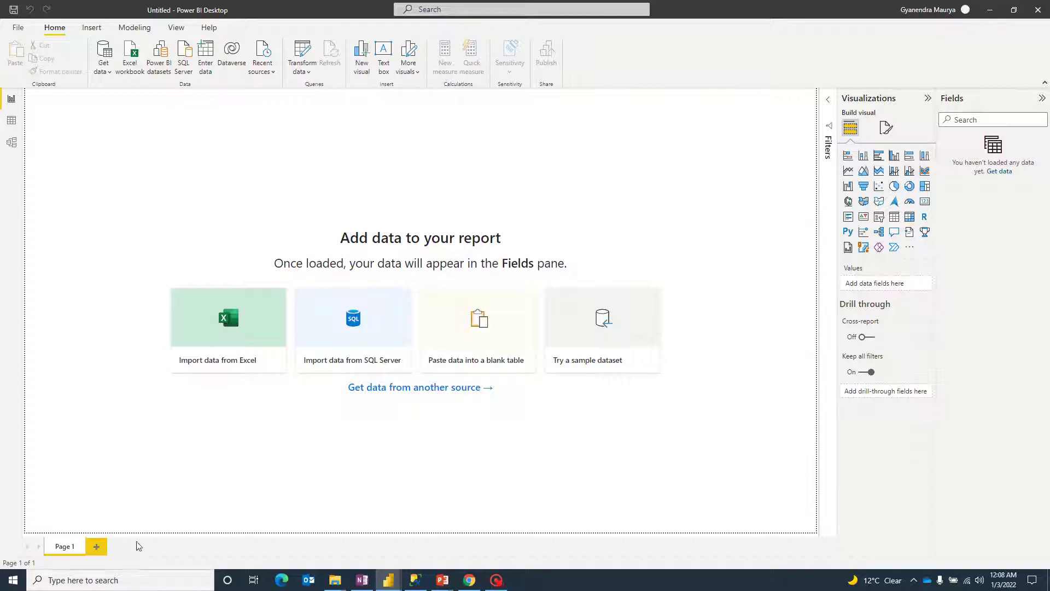
{"action": "left_click", "coordinate": [218, 325]}
{"action": "left_click", "coordinate": [129, 80]}
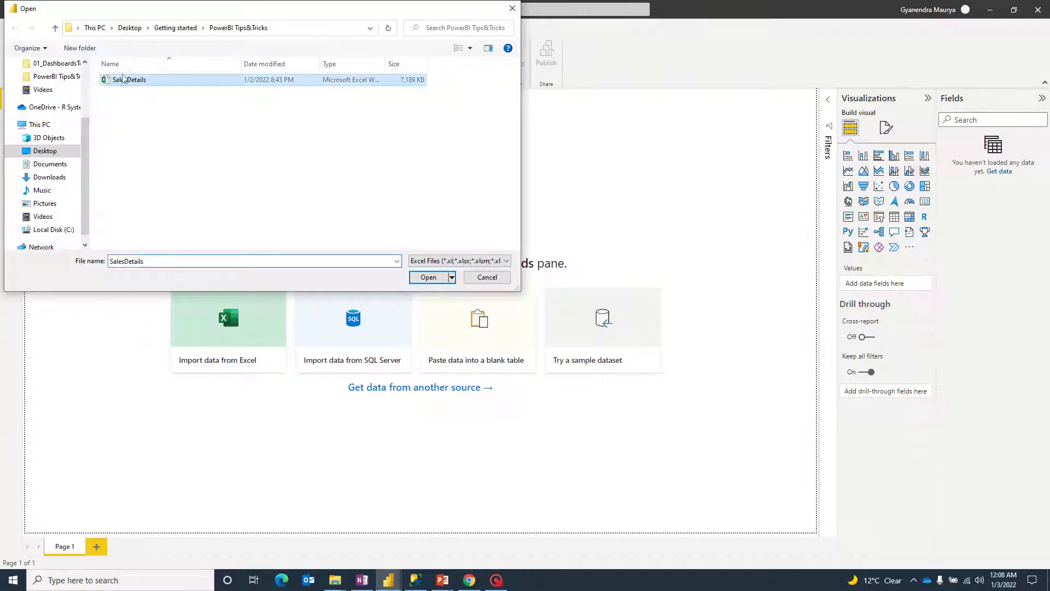
{"action": "left_click", "coordinate": [428, 277]}
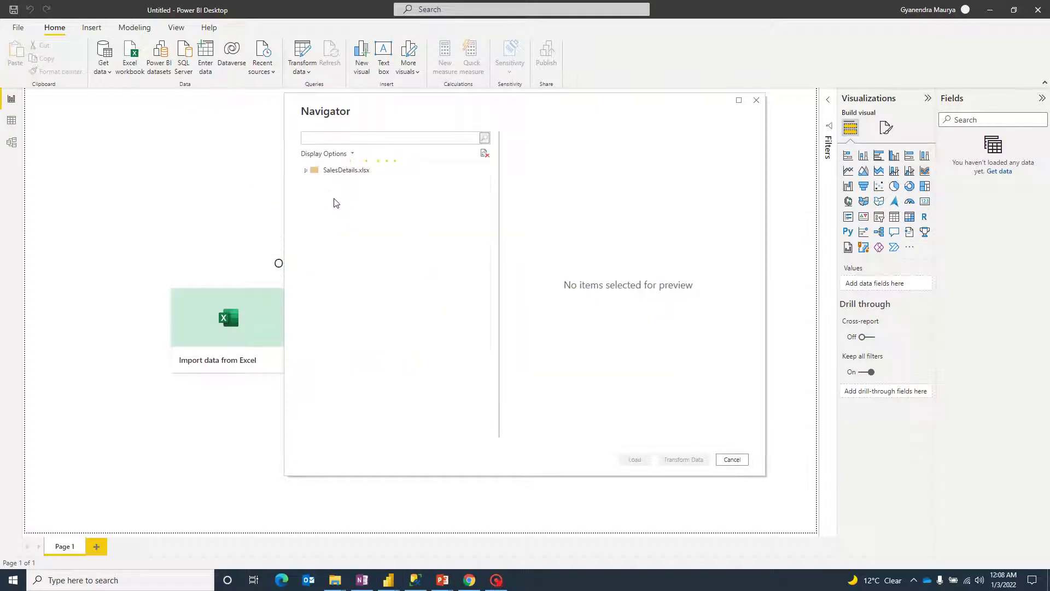
{"action": "left_click", "coordinate": [319, 185]}
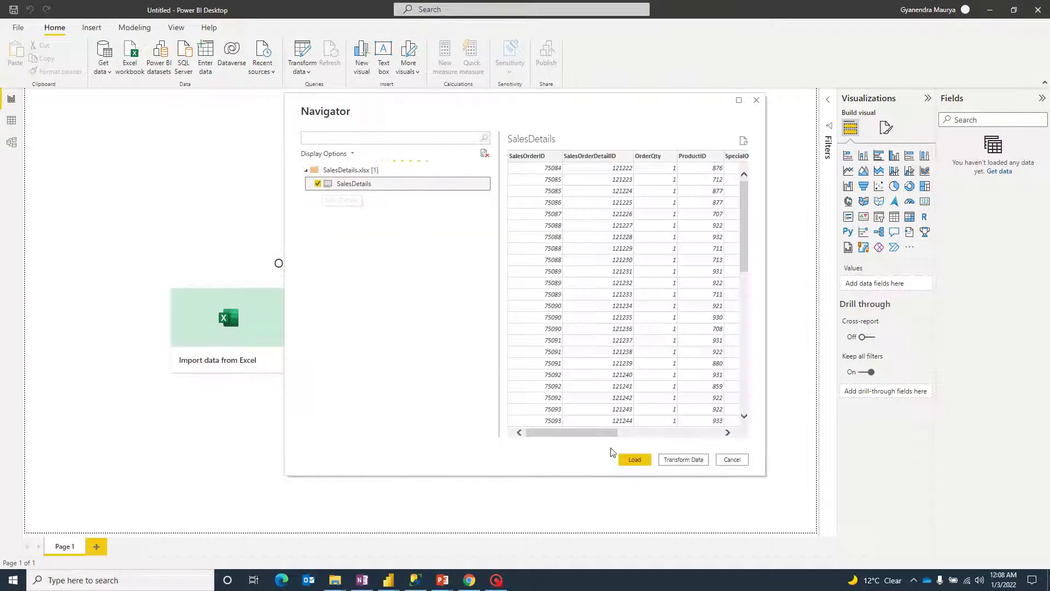
{"action": "left_click", "coordinate": [624, 458]}
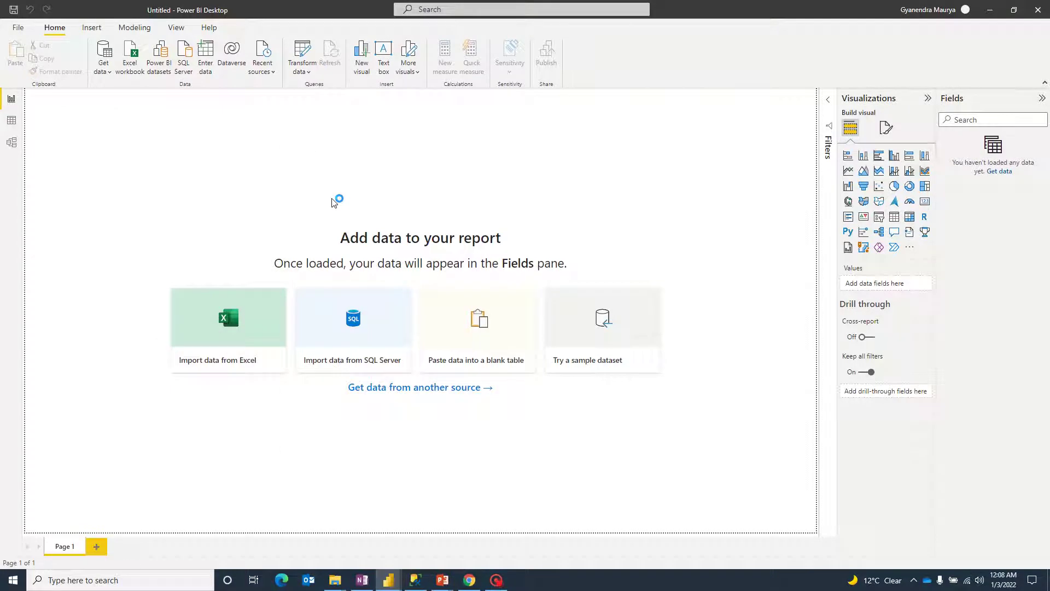
Examine the SalesAmount and OrderDate columns in the loaded SalesDetails table data
{"action": "left_click", "coordinate": [11, 121]}
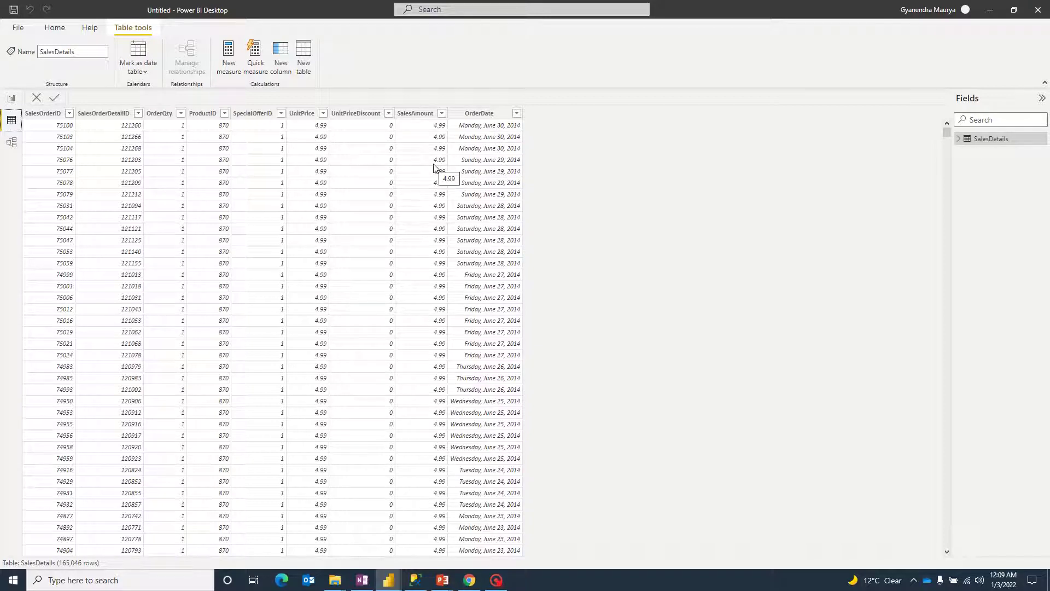
{"action": "left_click", "coordinate": [419, 117]}
{"action": "left_click", "coordinate": [482, 115]}
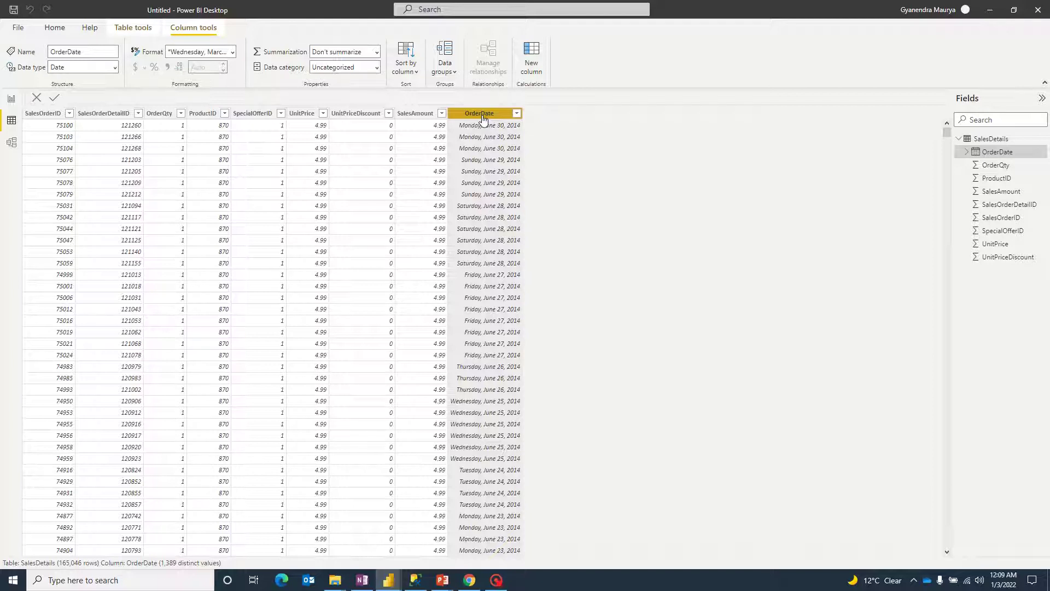
Create a new calculated table and begin its formula as DateTable = ADDCOLUMNS(
{"action": "left_click", "coordinate": [10, 101]}
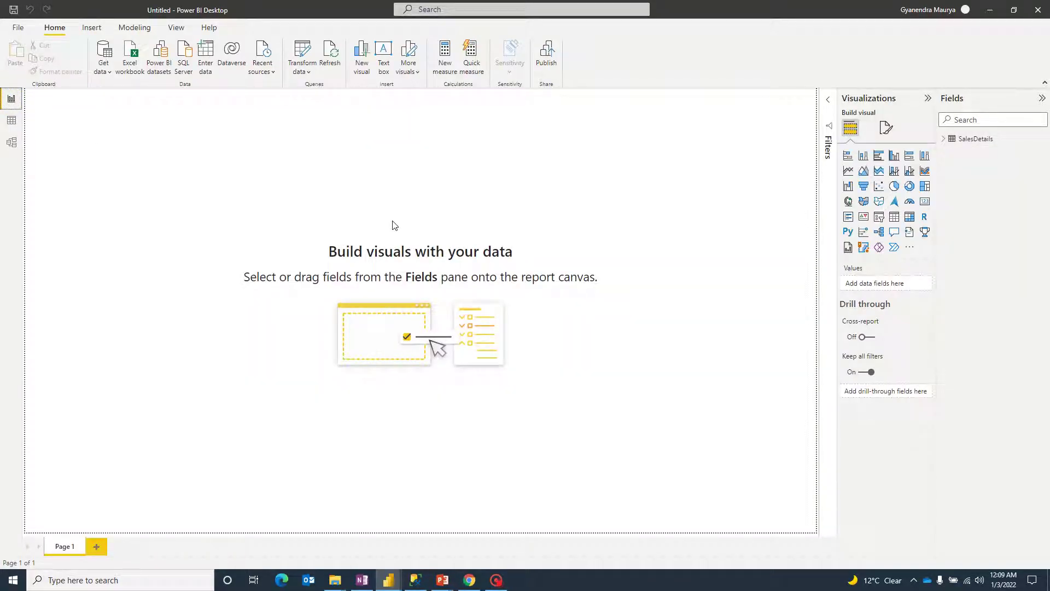
{"action": "left_click", "coordinate": [130, 30]}
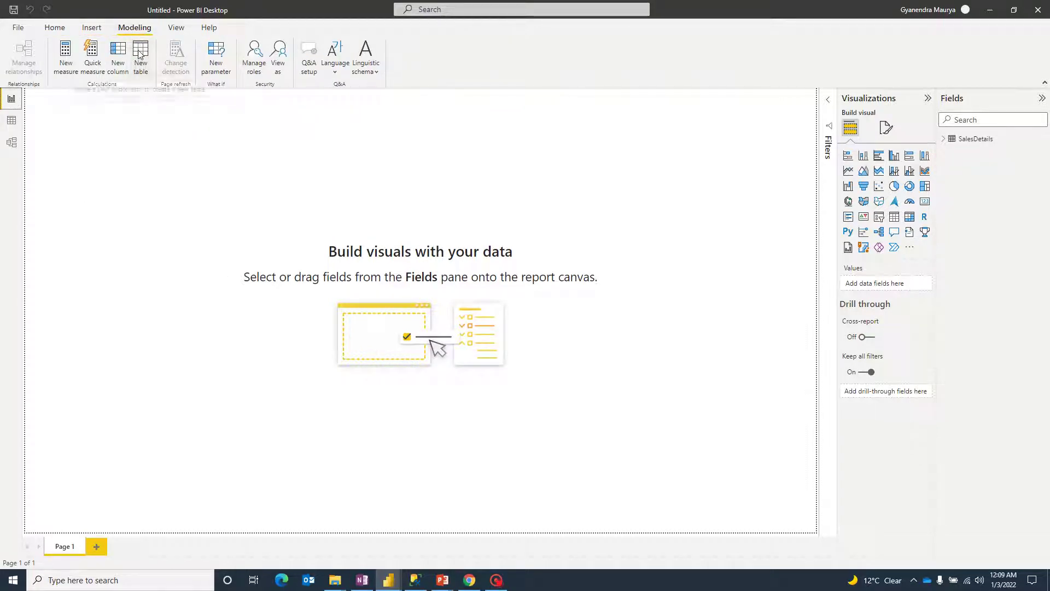
{"action": "left_click", "coordinate": [142, 55]}
{"action": "type", "text": "D"}
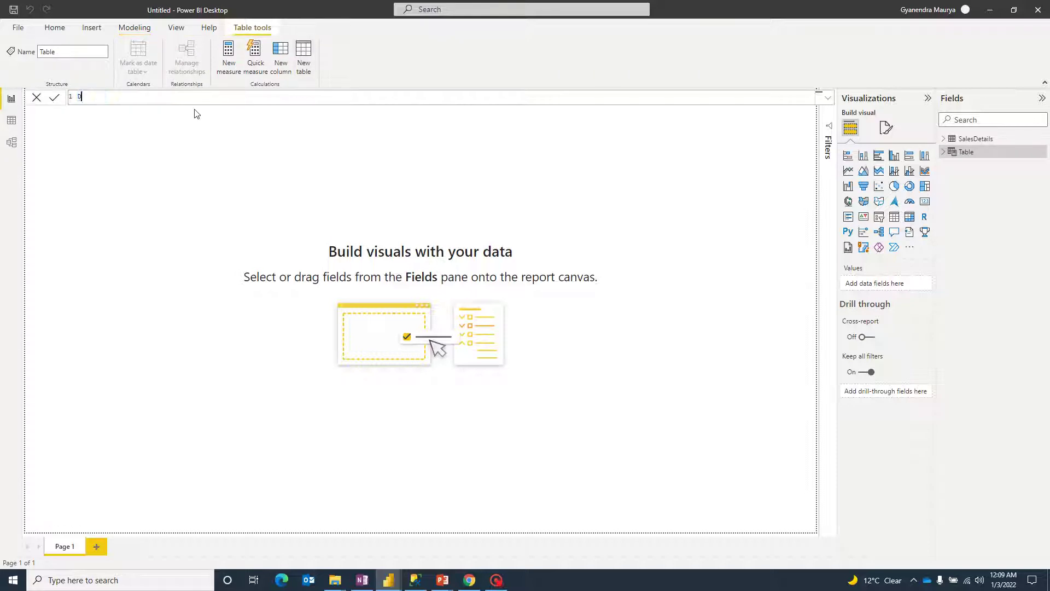
{"action": "type", "text": "ateTable ="}
{"action": "key", "text": "shift+Return"}
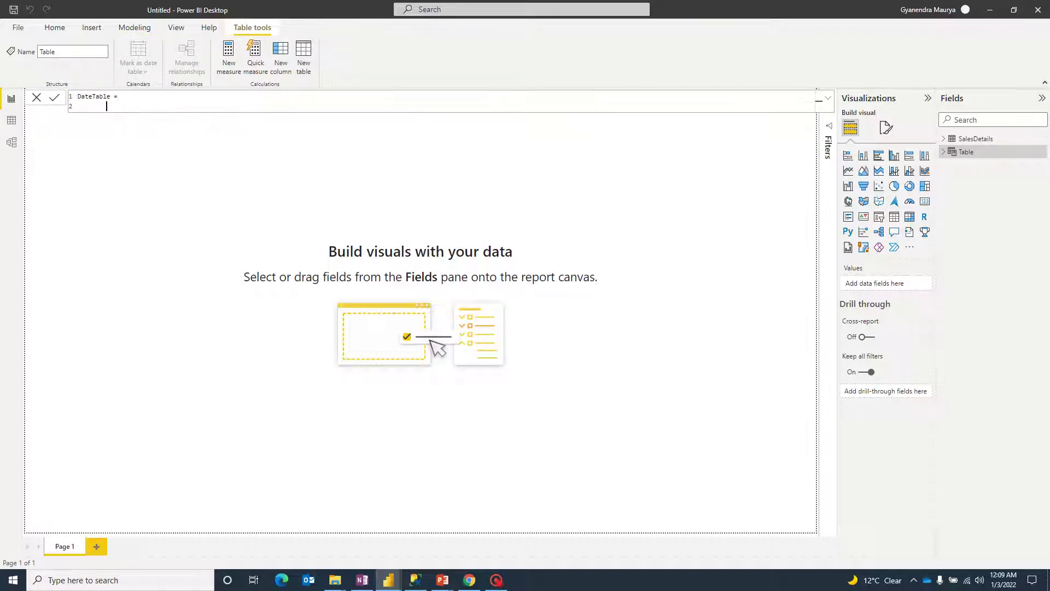
{"action": "key", "text": "Tab"}
{"action": "type", "text": "Add"}
{"action": "key", "text": "Tab"}
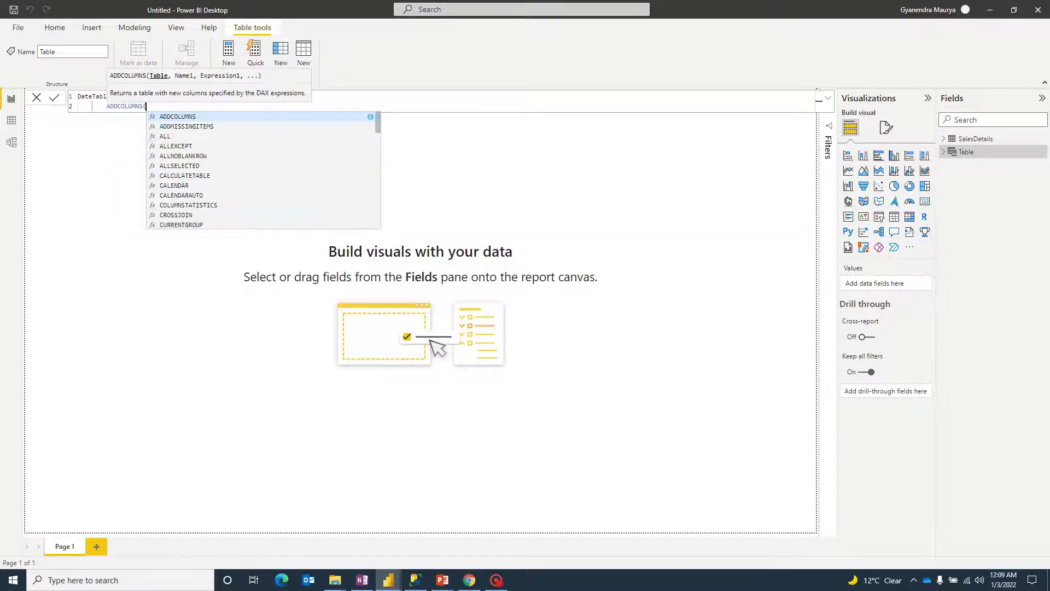
{"action": "type", "text": "("}
Enter CALENDARAUTO(12) as the base table argument of ADDCOLUMNS in the DateTable formula
{"action": "key", "text": "shift+Return"}
{"action": "type", "text": "Cala"}
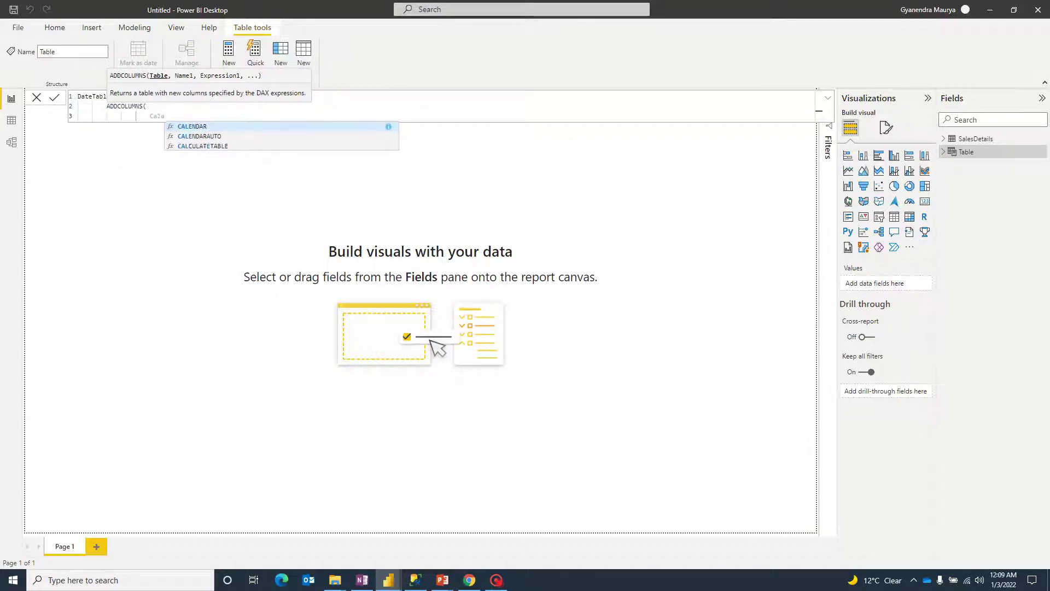
{"action": "key", "text": "Down"}
{"action": "key", "text": "Tab"}
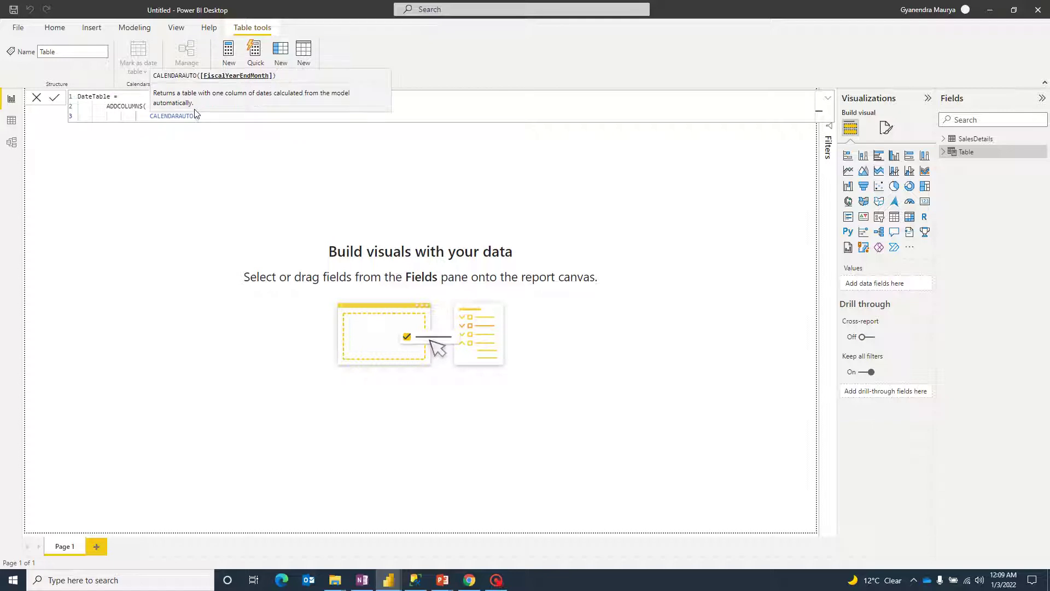
{"action": "type", "text": "(12),"}
{"action": "key", "text": "shift+Return"}
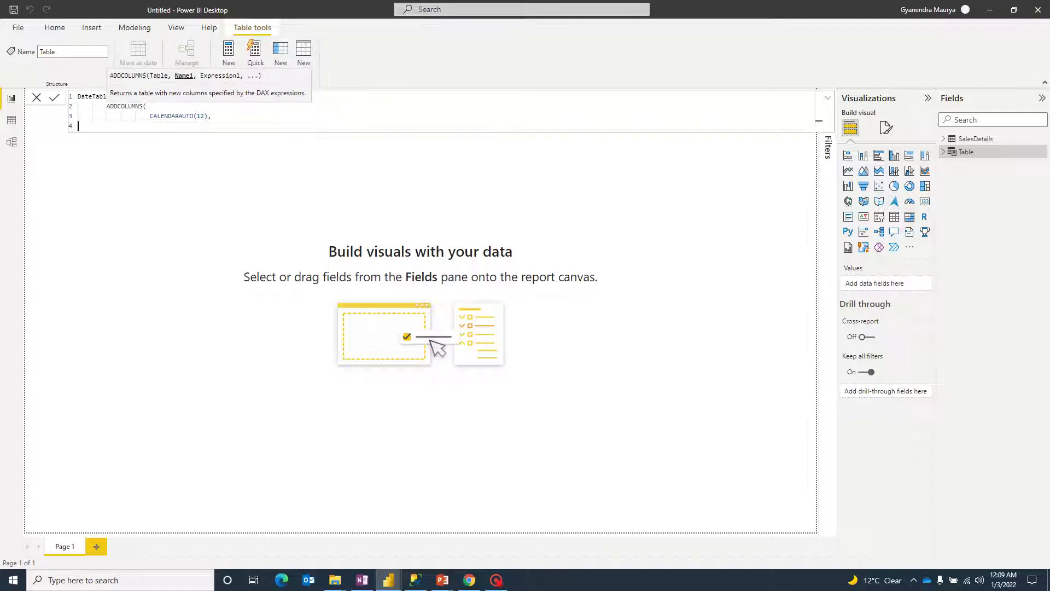
Add a "Year" column defined as Year([Date]), close the ADDCOLUMNS call and commit the DateTable formula
{"action": "type", "text": "\"Year\", Ye"}
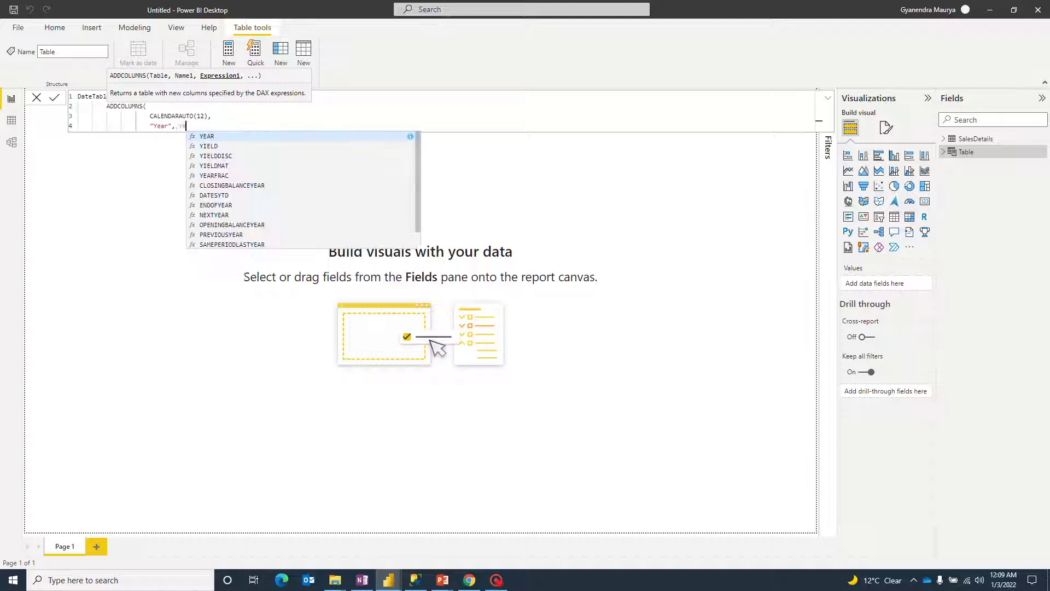
{"action": "type", "text": "ar("}
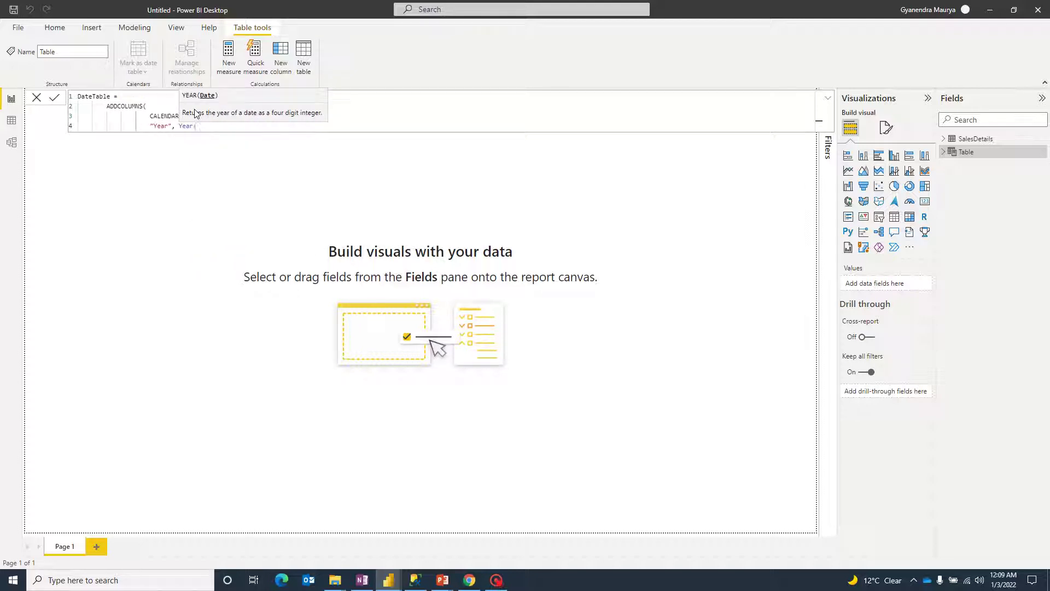
{"action": "type", "text": "[Date])"}
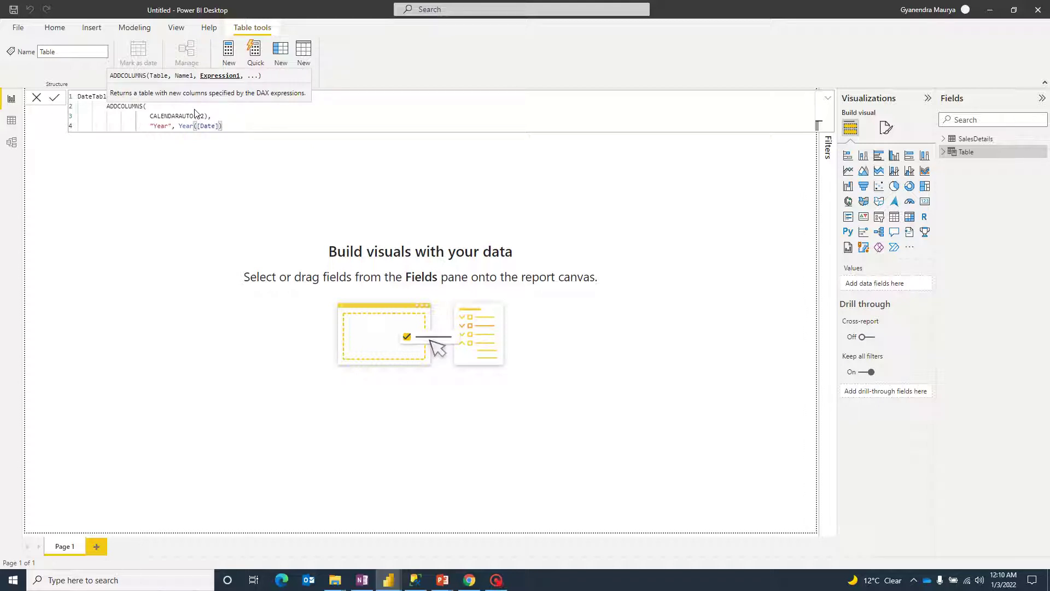
{"action": "type", "text": ")"}
{"action": "key", "text": "Return"}
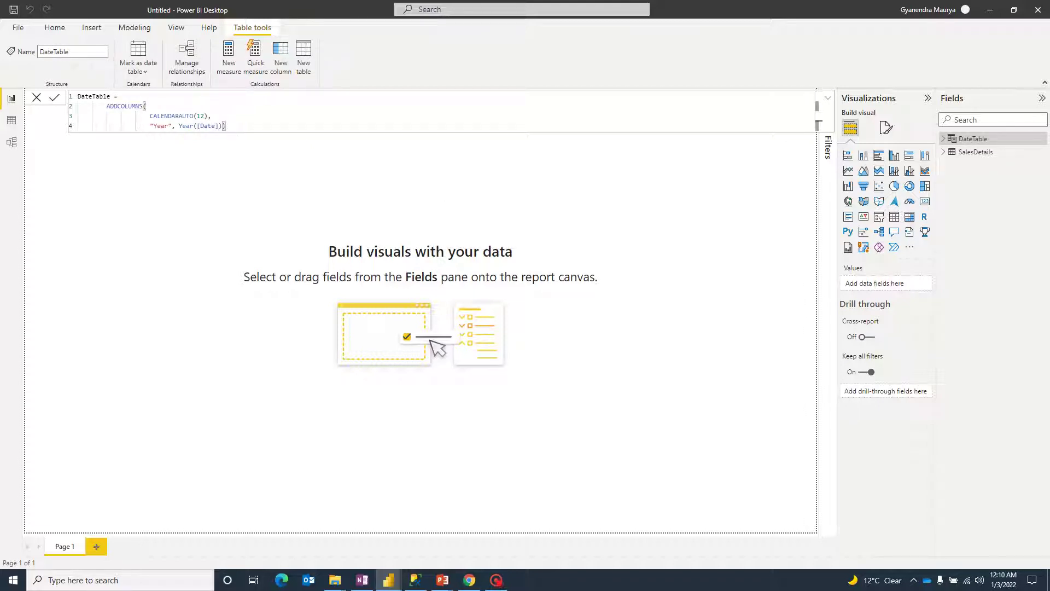
Extend the DateTable formula with a "MonthNum" column defined as Month([Date]), separated by a comma from the "Year" column
{"action": "key", "text": "shift+Return"}
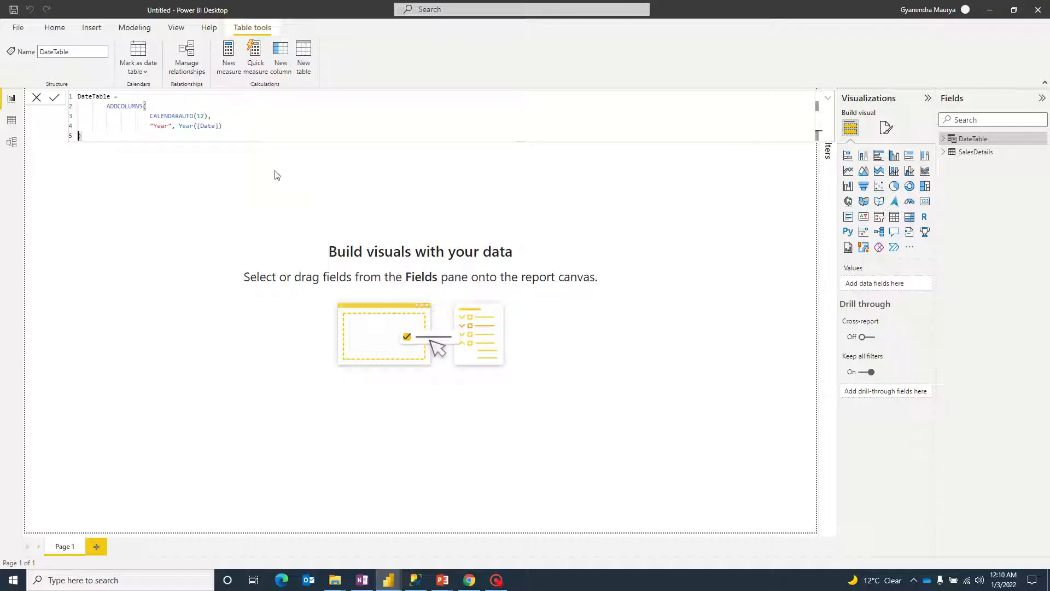
{"action": "key", "text": "shift+Return"}
{"action": "key", "text": "Tab"}
{"action": "key", "text": "Tab"}
{"action": "key", "text": "Tab"}
{"action": "key", "text": "Tab"}
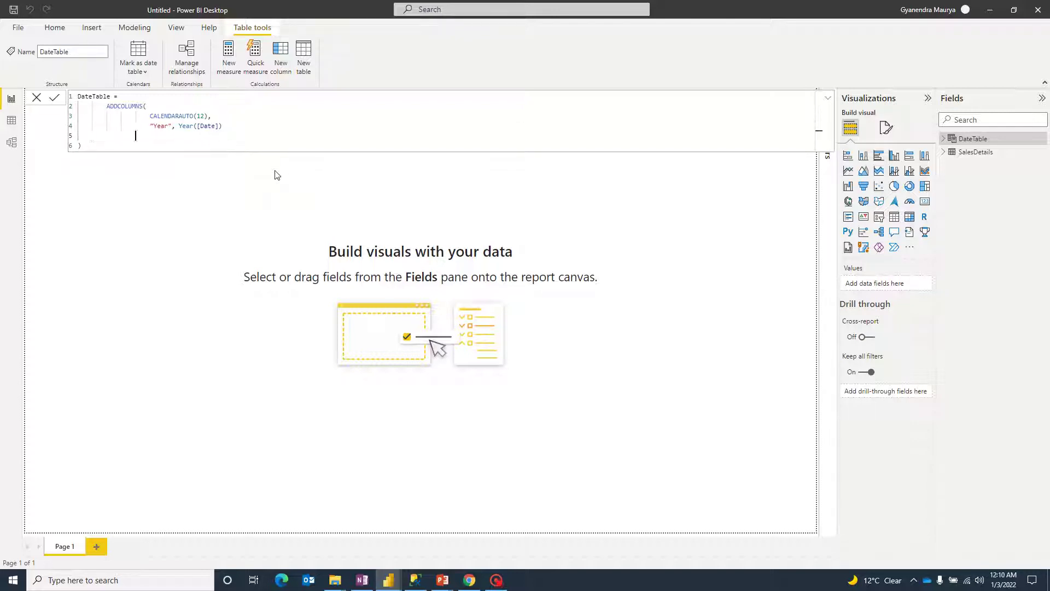
{"action": "type", "text": "\"MonthNum\", "}
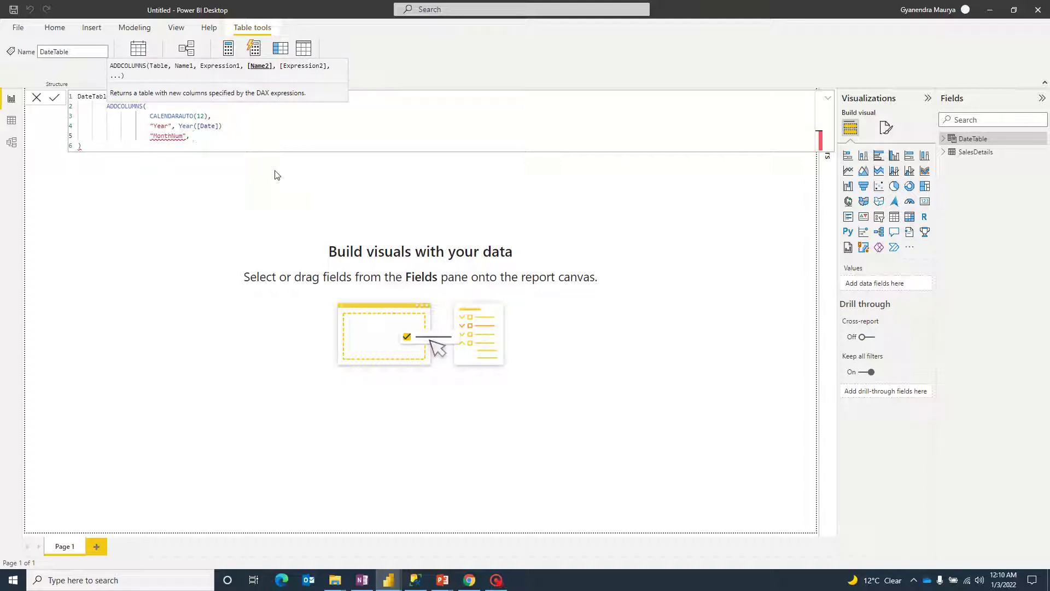
{"action": "type", "text": "Month(Da"}
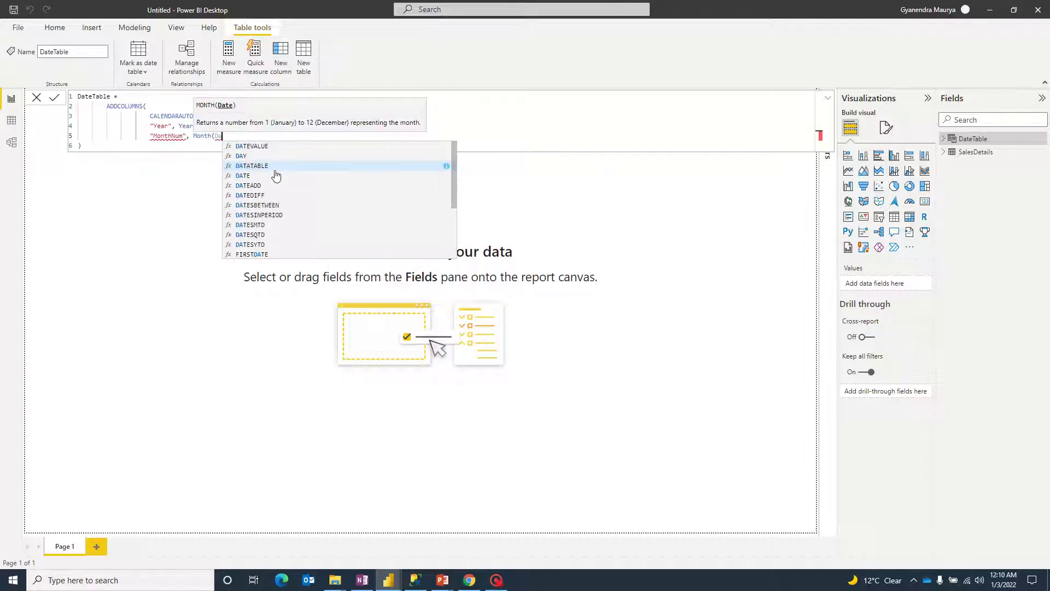
{"action": "key", "text": "BackSpace"}
{"action": "key", "text": "BackSpace"}
{"action": "type", "text": "[date"}
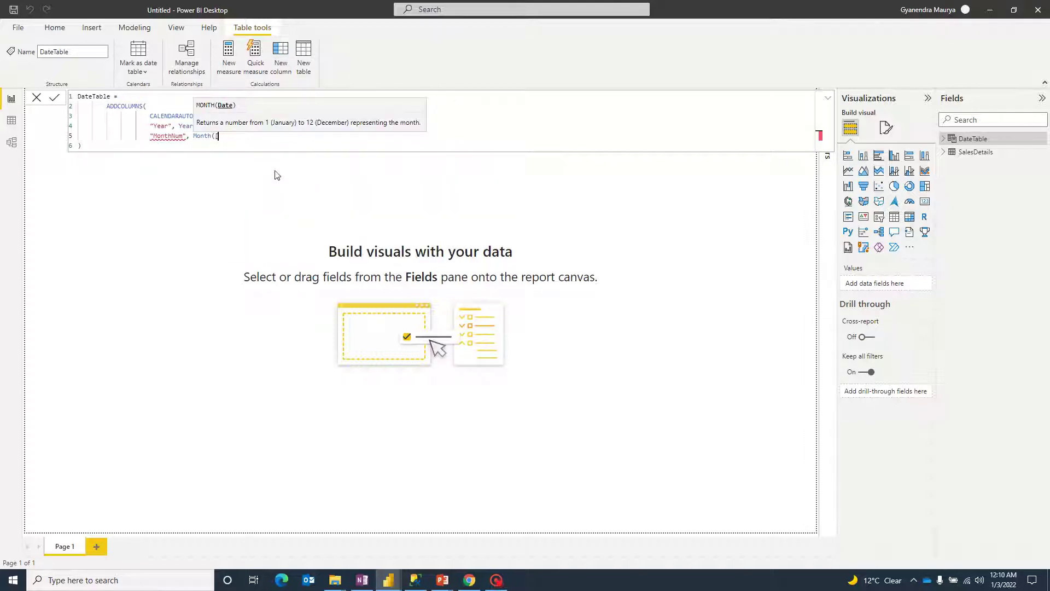
{"action": "key", "text": "BackSpace"}
{"action": "key", "text": "BackSpace"}
{"action": "type", "text": "te])"}
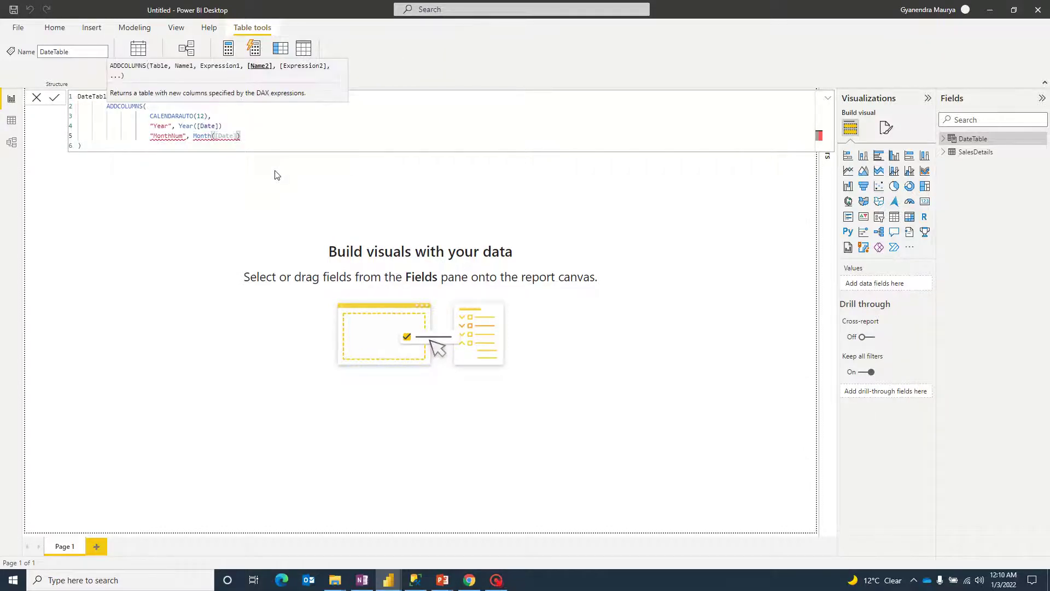
{"action": "key", "text": "Up"}
{"action": "type", "text": ","}
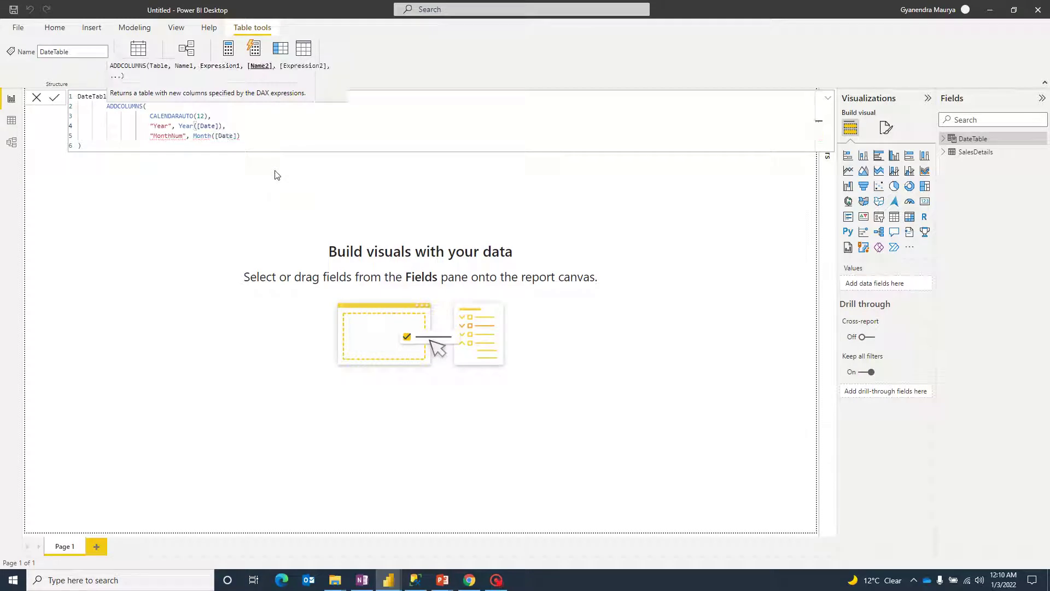
Add a "Month" column defined as FORMAT([Date],"mmm") after the "MonthNum" column in the DateTable formula
{"action": "key", "text": "Down"}
{"action": "key", "text": "End"}
{"action": "type", "text": ","}
{"action": "key", "text": "shift+Return"}
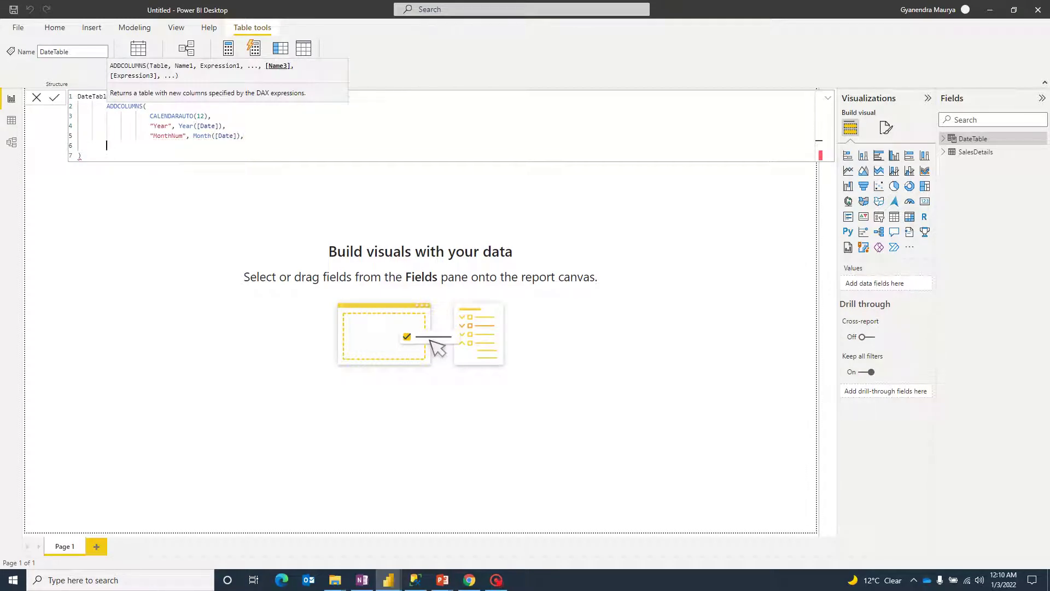
{"action": "type", "text": "\"Month\", For"}
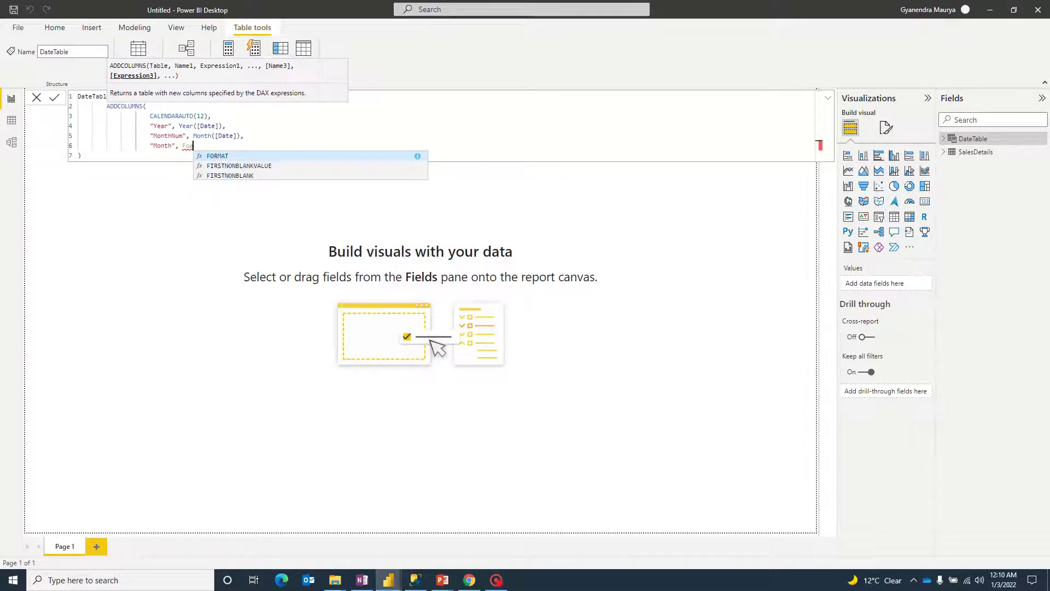
{"action": "key", "text": "Tab"}
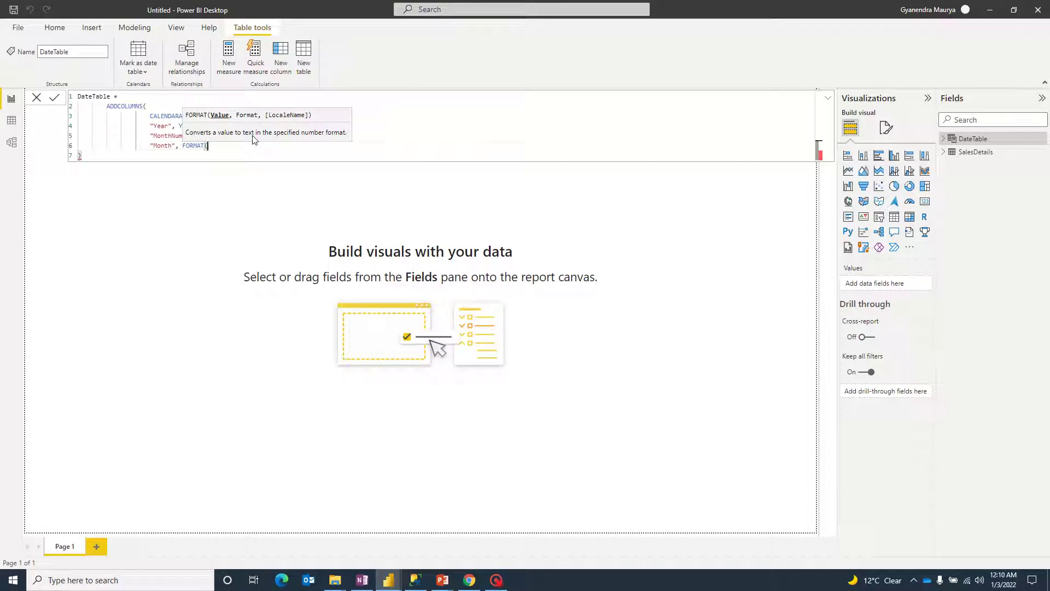
{"action": "type", "text": "[Date"}
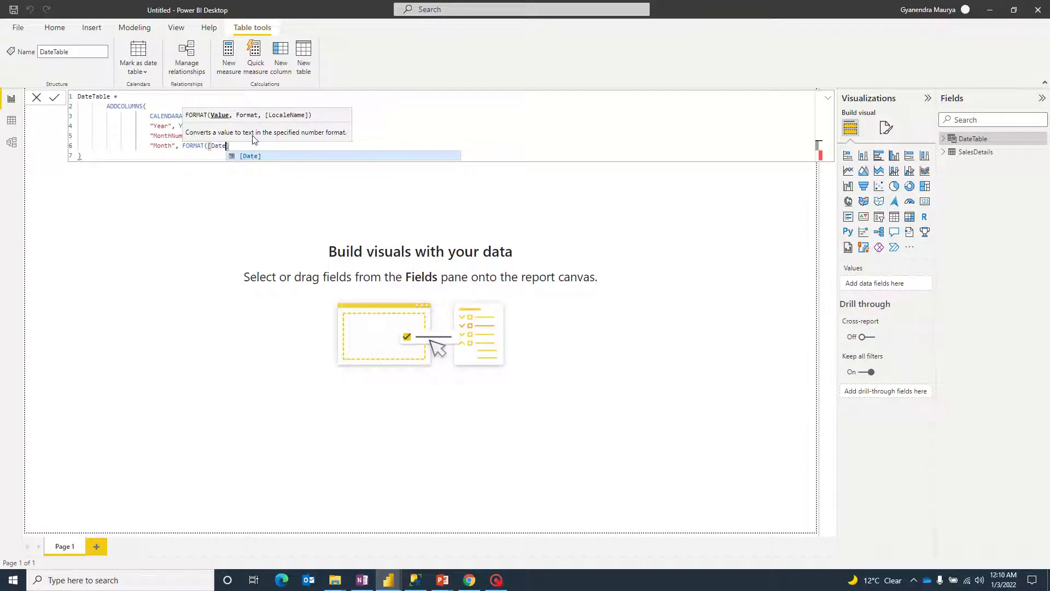
{"action": "type", "text": "], \""}
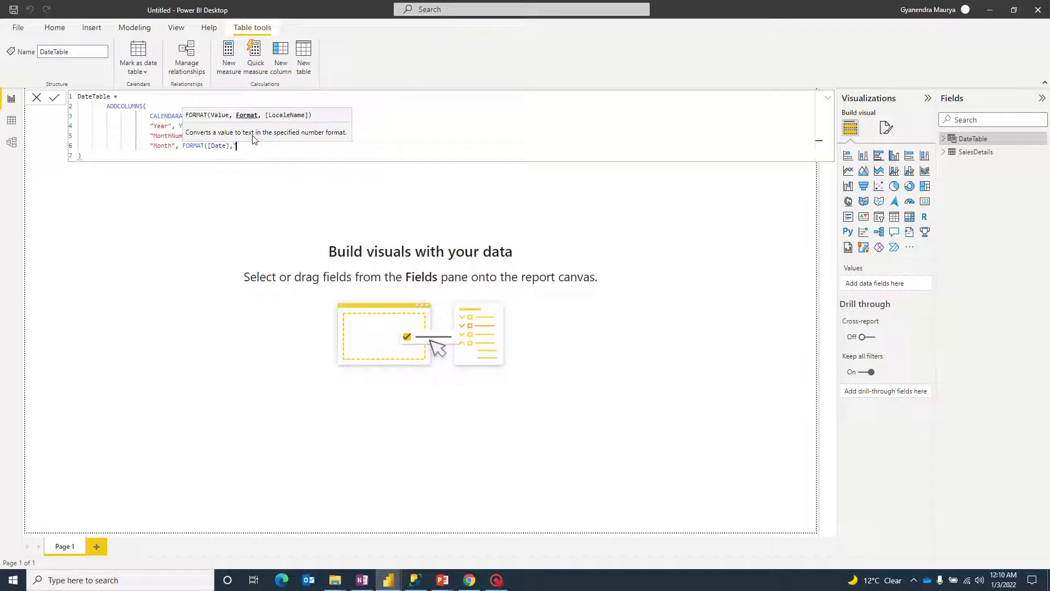
{"action": "type", "text": "mmm"}
{"action": "type", "text": ")"}
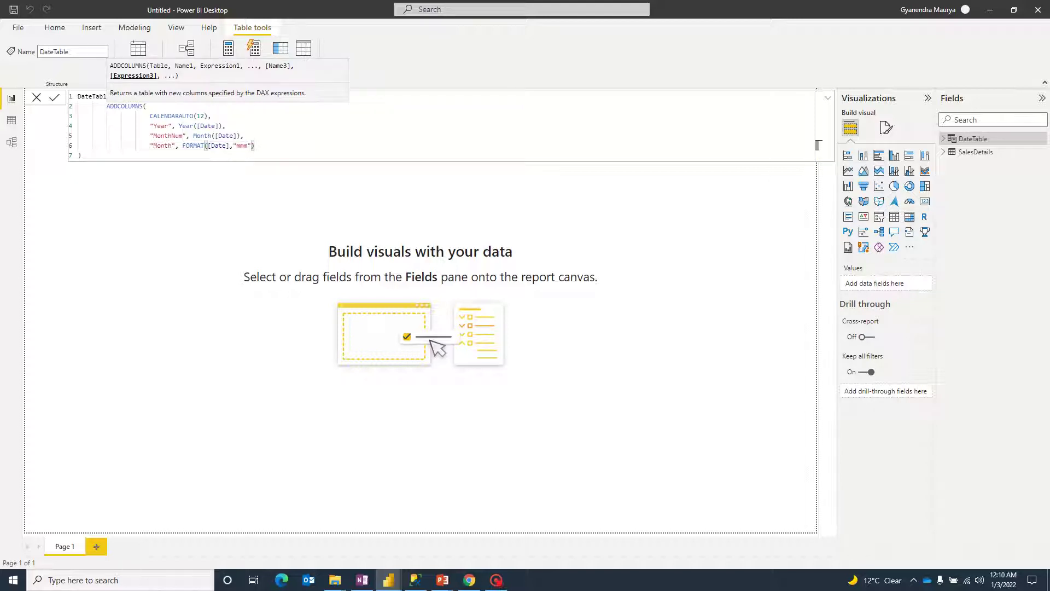
Add a "Day" column defined as Day([Date]) after the "Month" column in the DateTable formula
{"action": "type", "text": ","}
{"action": "key", "text": "Return"}
{"action": "type", "text": "\""}
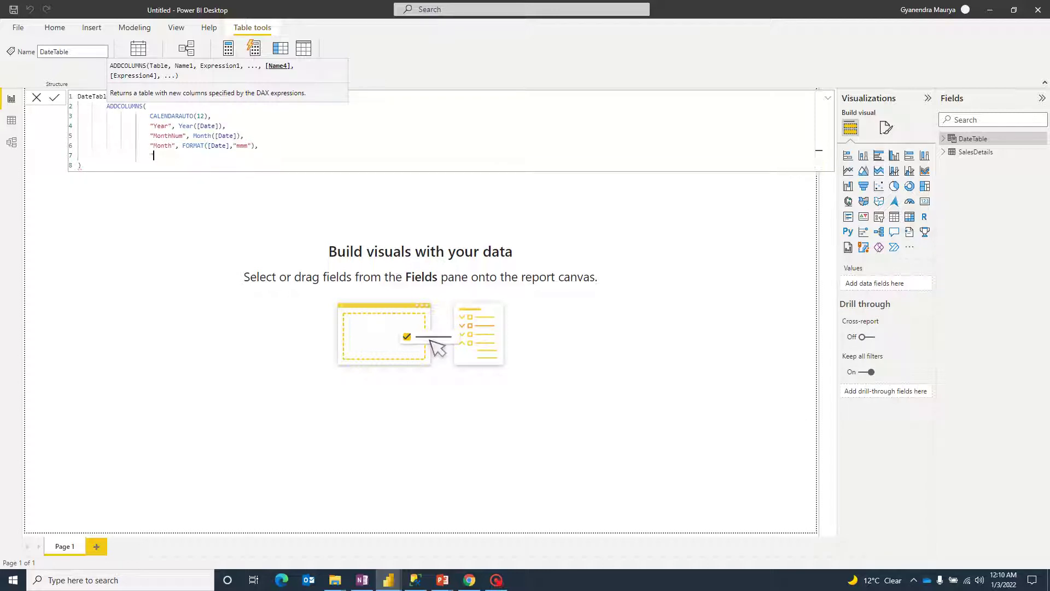
{"action": "type", "text": "Day\", Day("}
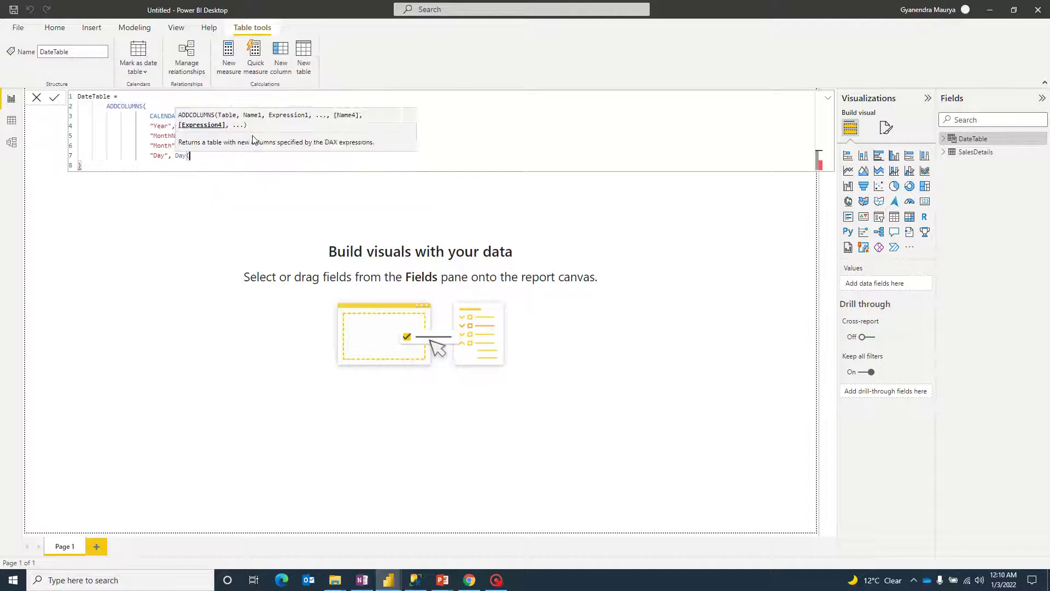
{"action": "type", "text": "[Date"}
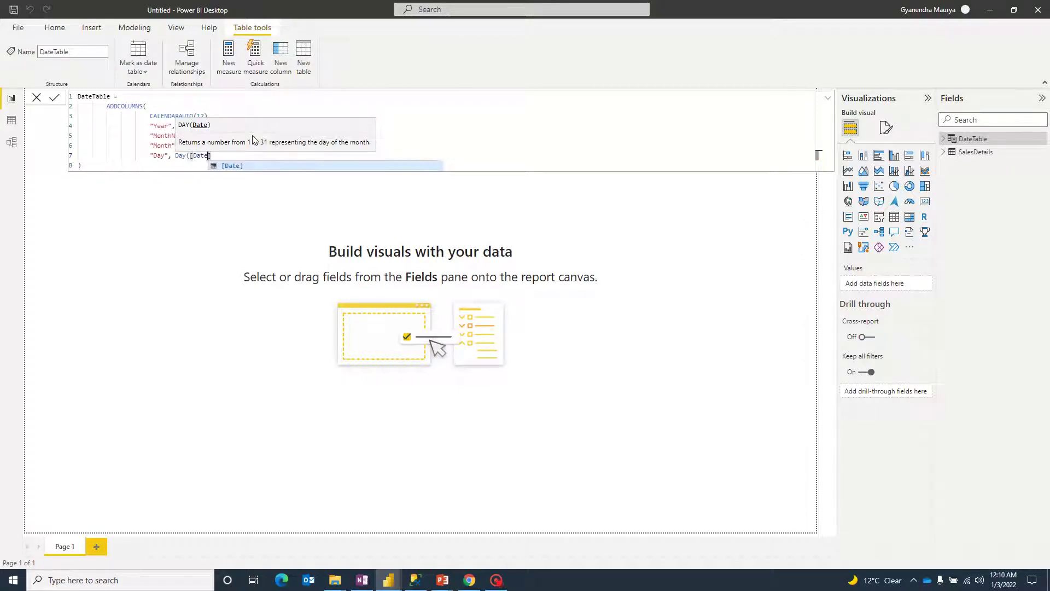
{"action": "key", "text": "Tab"}
{"action": "type", "text": ")"}
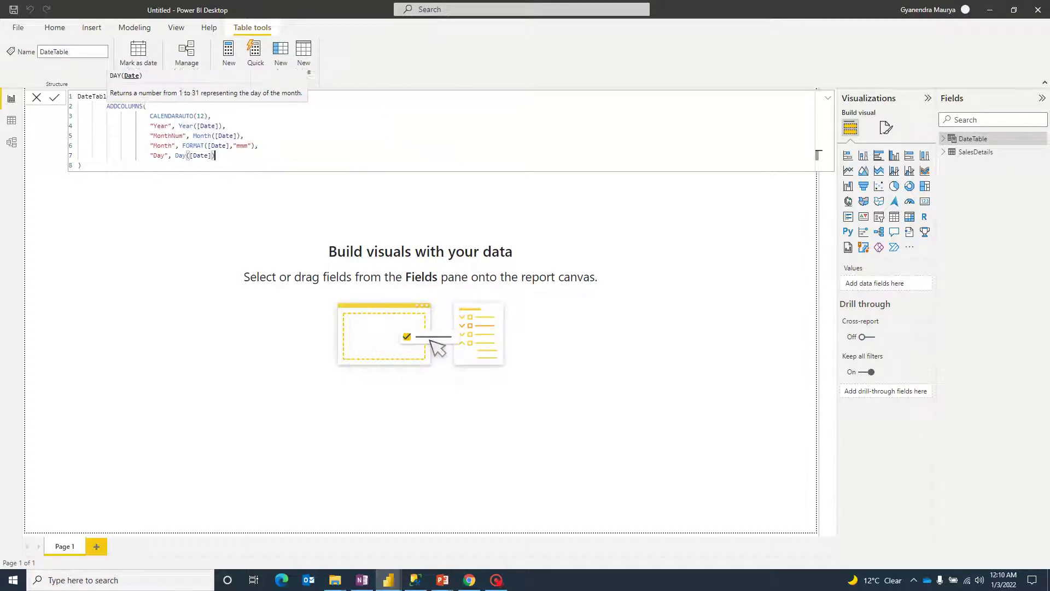
Commit the extended DateTable formula and show the table's rows in the Data view
{"action": "key", "text": "Down"}
{"action": "key", "text": "shift+Return"}
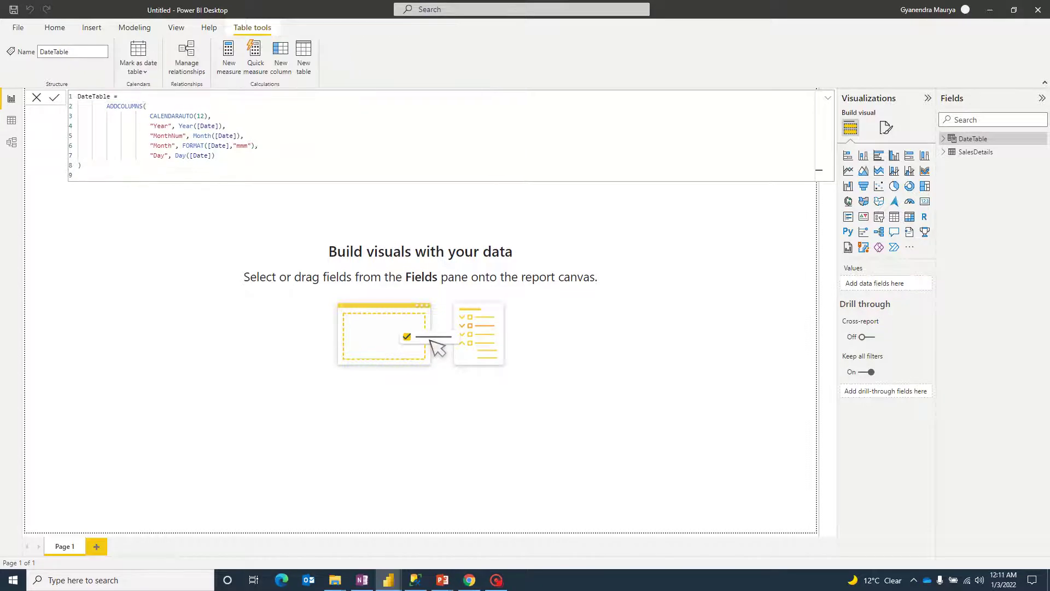
{"action": "key", "text": "Return"}
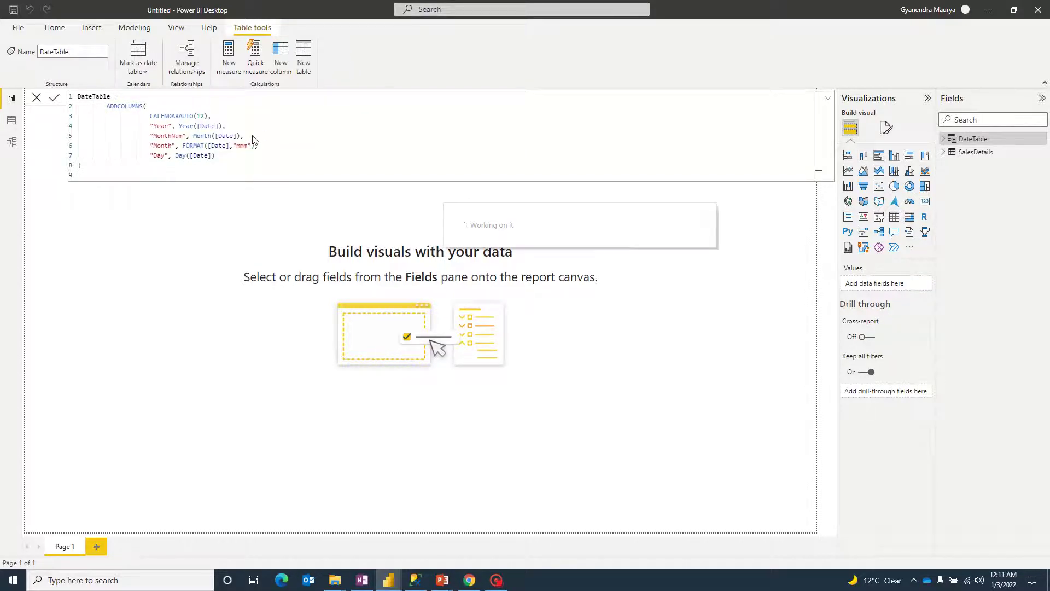
{"action": "left_click", "coordinate": [10, 123]}
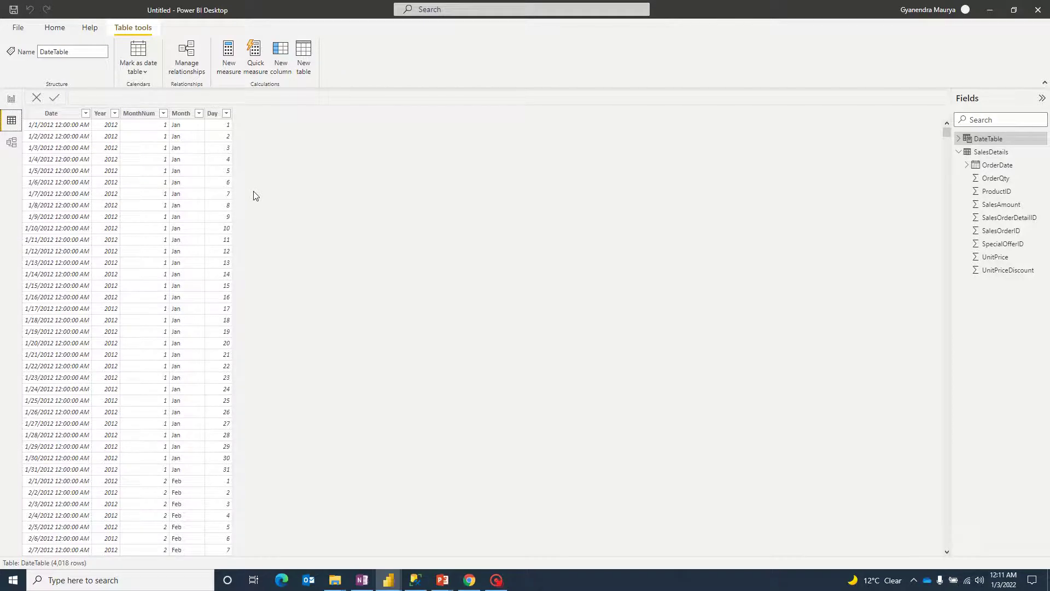
Switch to Excel and create a blank workbook
{"action": "key", "text": "super"}
{"action": "type", "text": "excel"}
{"action": "key", "text": "Return"}
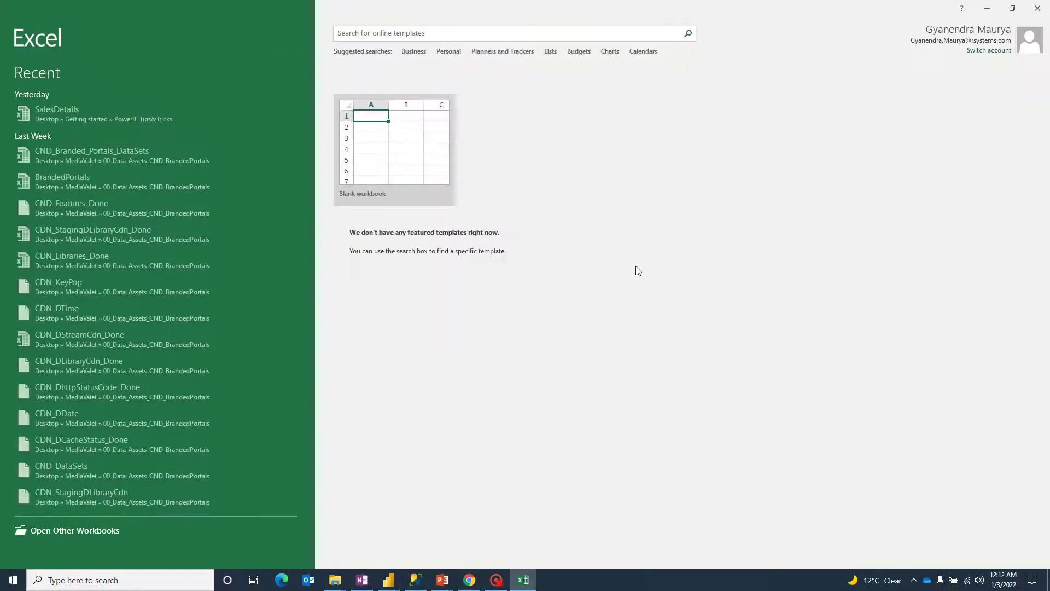
{"action": "left_click", "coordinate": [389, 157]}
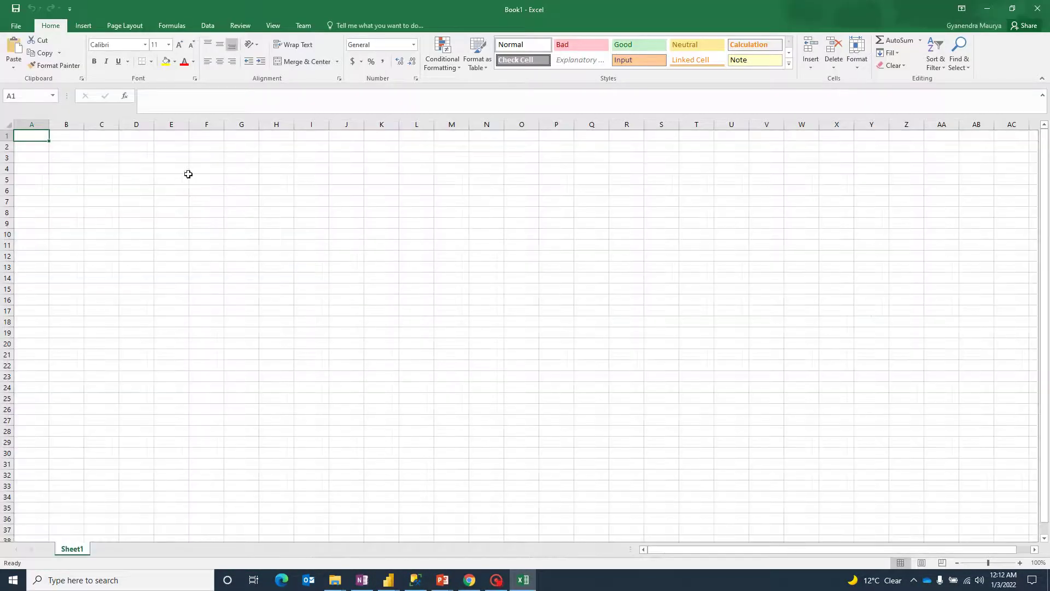
Enter the header Sales in cell C3 and the formula =RANDBETWEEN(2,200) in cell C4
{"action": "left_click", "coordinate": [98, 158]}
{"action": "type", "text": "Sales"}
{"action": "key", "text": "Return"}
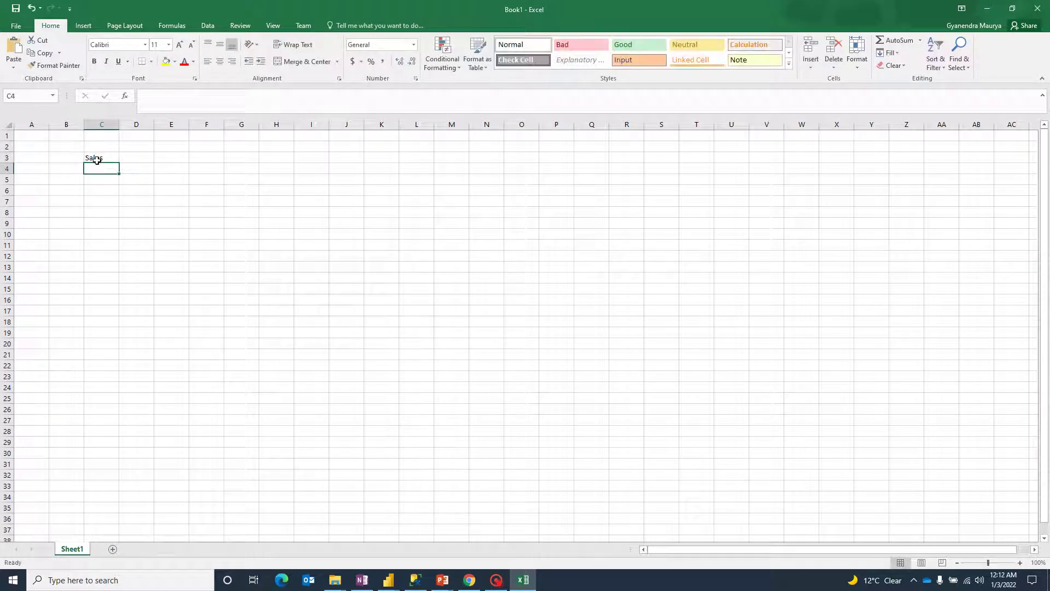
{"action": "type", "text": "R"}
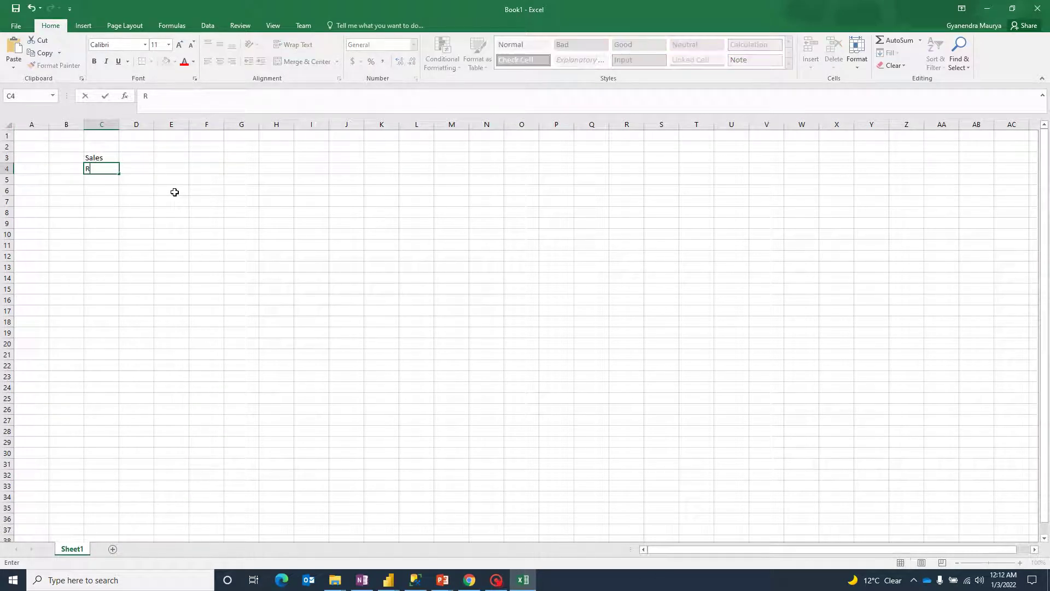
{"action": "type", "text": "=ran"}
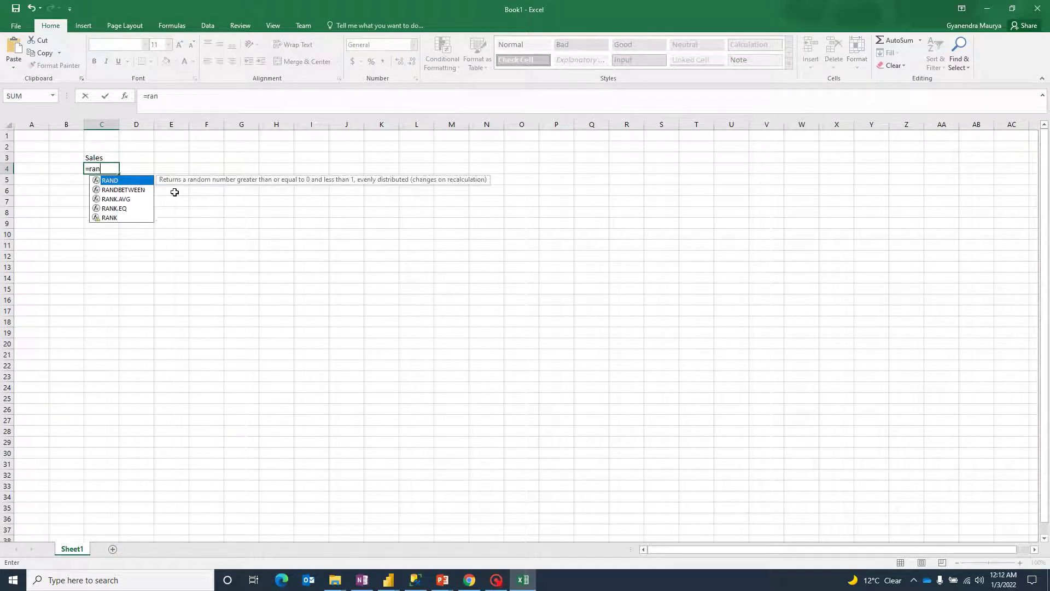
{"action": "key", "text": "Down"}
{"action": "key", "text": "Tab"}
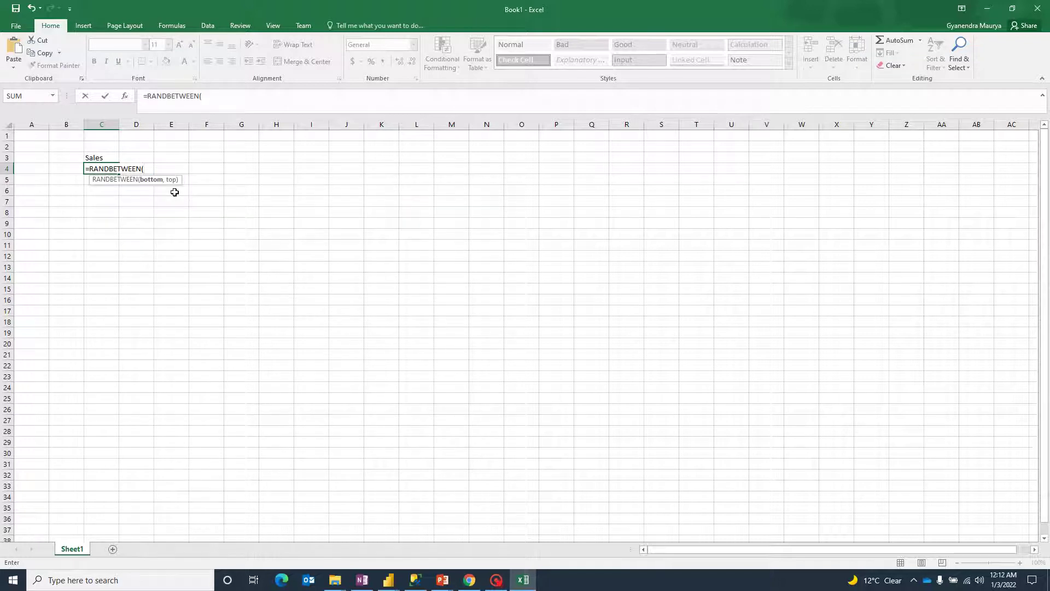
{"action": "type", "text": "2,200"}
{"action": "key", "text": "Return"}
{"action": "key", "text": "Up"}
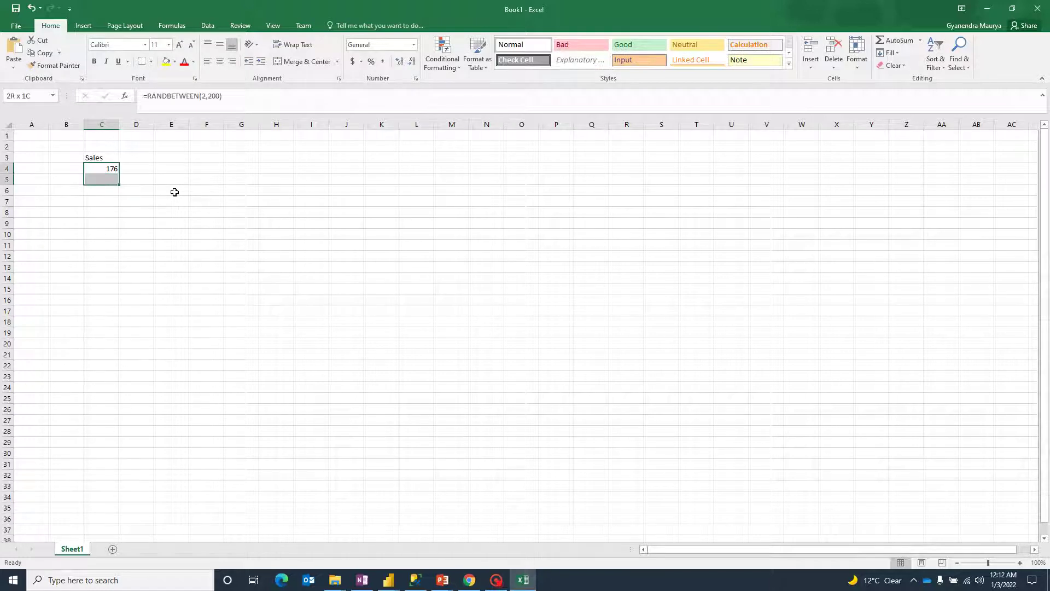
Fill the RANDBETWEEN formula from C4 down to C17 and paste the results over themselves as fixed values
{"action": "key", "text": "shift+Down"}
{"action": "key", "text": "shift+Down"}
{"action": "key", "text": "shift+Down"}
{"action": "key", "text": "shift+Down"}
{"action": "key", "text": "shift+Down"}
{"action": "key", "text": "shift+Down"}
{"action": "key", "text": "shift+Down"}
{"action": "key", "text": "shift+Down"}
{"action": "key", "text": "shift+Down"}
{"action": "key", "text": "shift+Down"}
{"action": "key", "text": "shift+Down"}
{"action": "key", "text": "shift+Down"}
{"action": "key", "text": "shift+Down"}
{"action": "key", "text": "ctrl+d"}
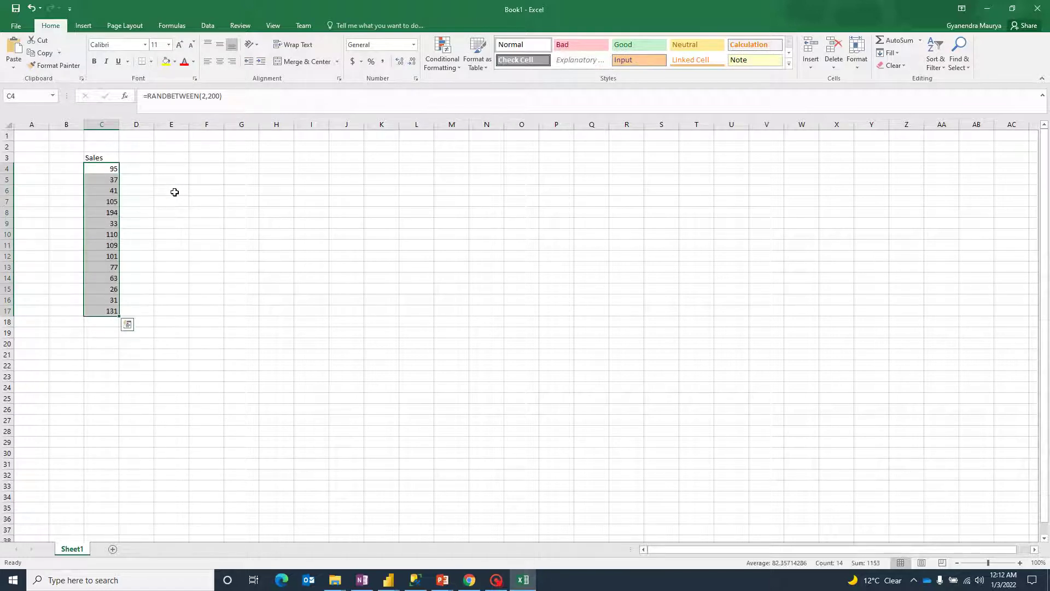
{"action": "key", "text": "ctrl+c"}
{"action": "key", "text": "ctrl+v"}
Enter 30 Days as the header in cell D3 beside Sales
{"action": "left_click", "coordinate": [137, 159]}
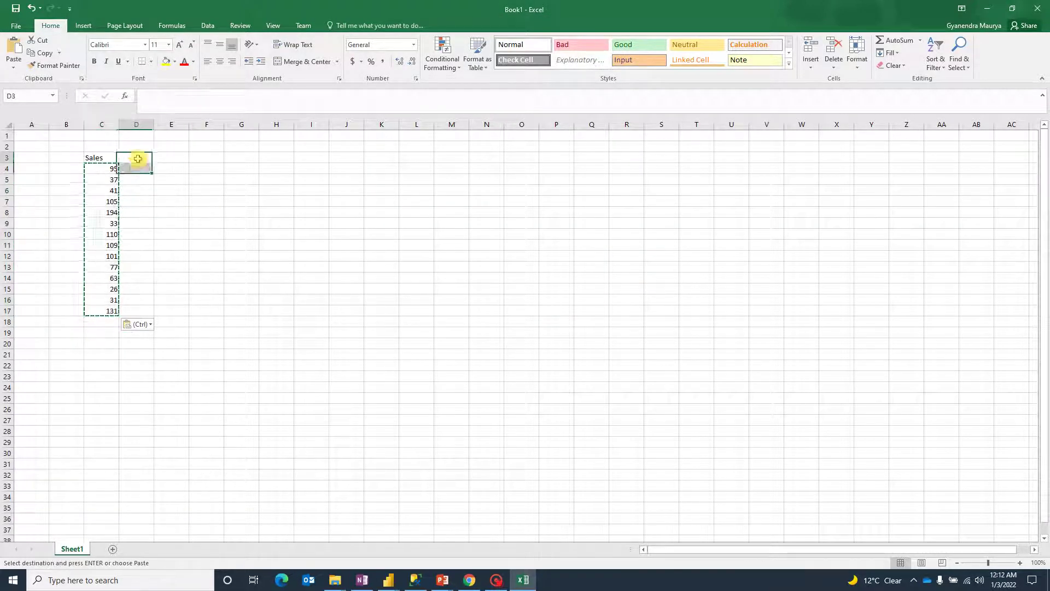
{"action": "key", "text": "Escape"}
{"action": "type", "text": "30 Days"}
{"action": "key", "text": "Tab"}
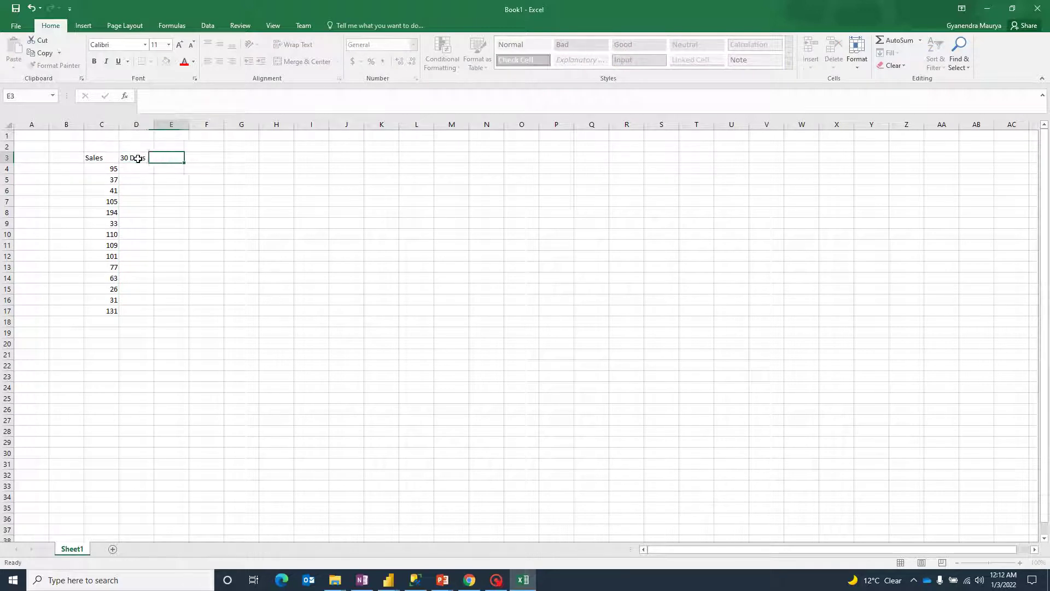
Enter the headers 3 days, 6 Days and 9 Days in cells D3, E3 and F3
{"action": "left_click", "coordinate": [138, 159]}
{"action": "type", "text": "3"}
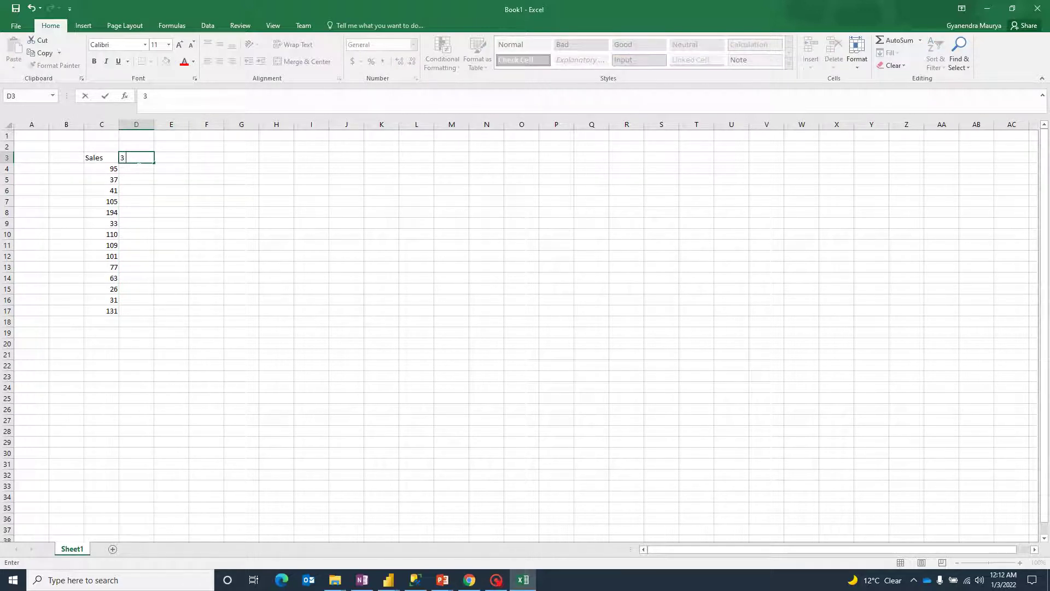
{"action": "type", "text": " days"}
{"action": "key", "text": "Tab"}
{"action": "type", "text": "6 Datys"}
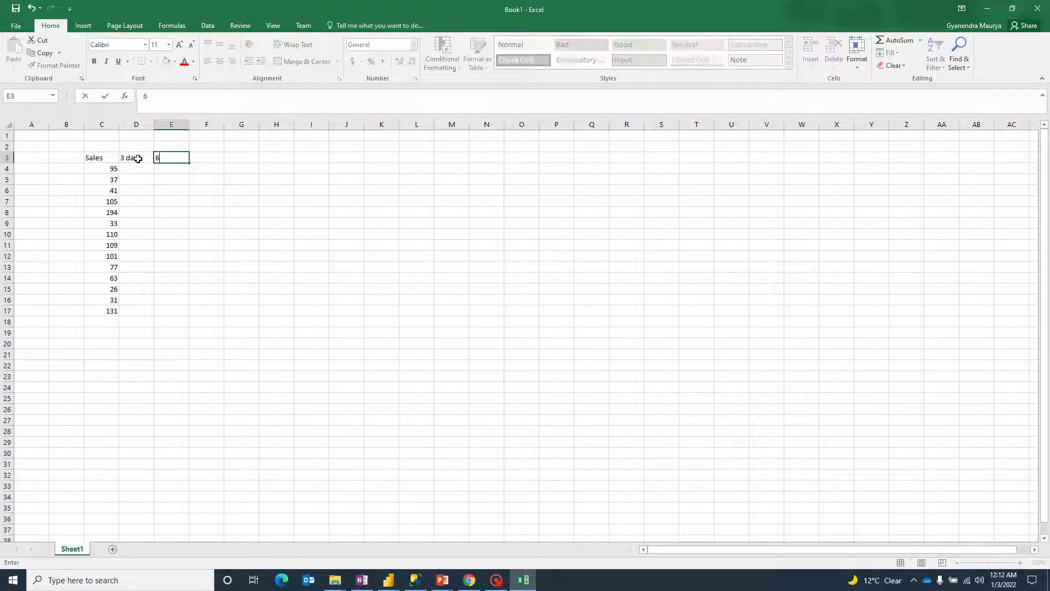
{"action": "key", "text": "Tab"}
{"action": "key", "text": "Left"}
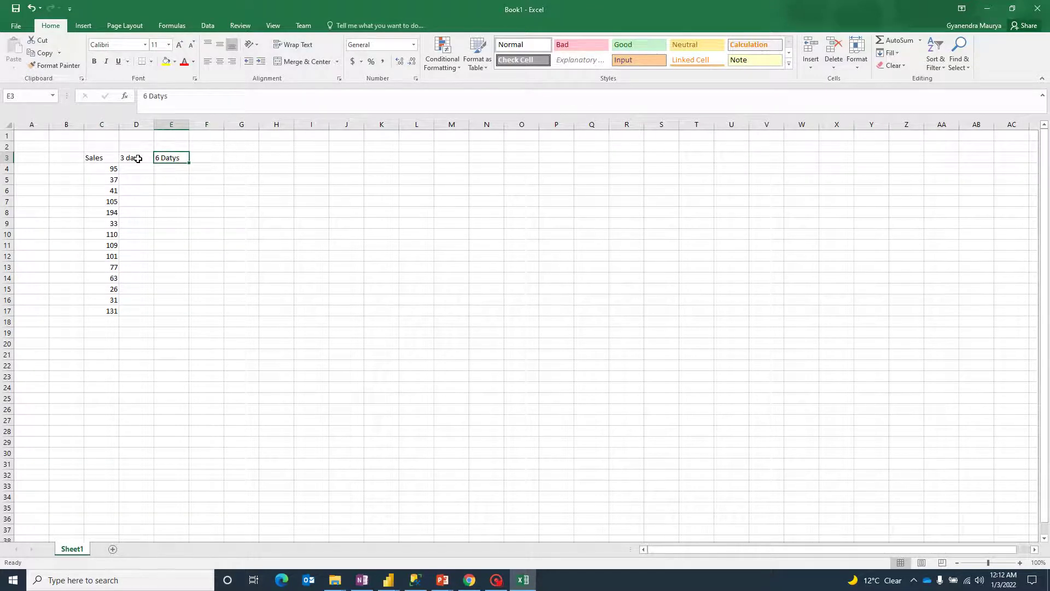
{"action": "type", "text": "6 Days"}
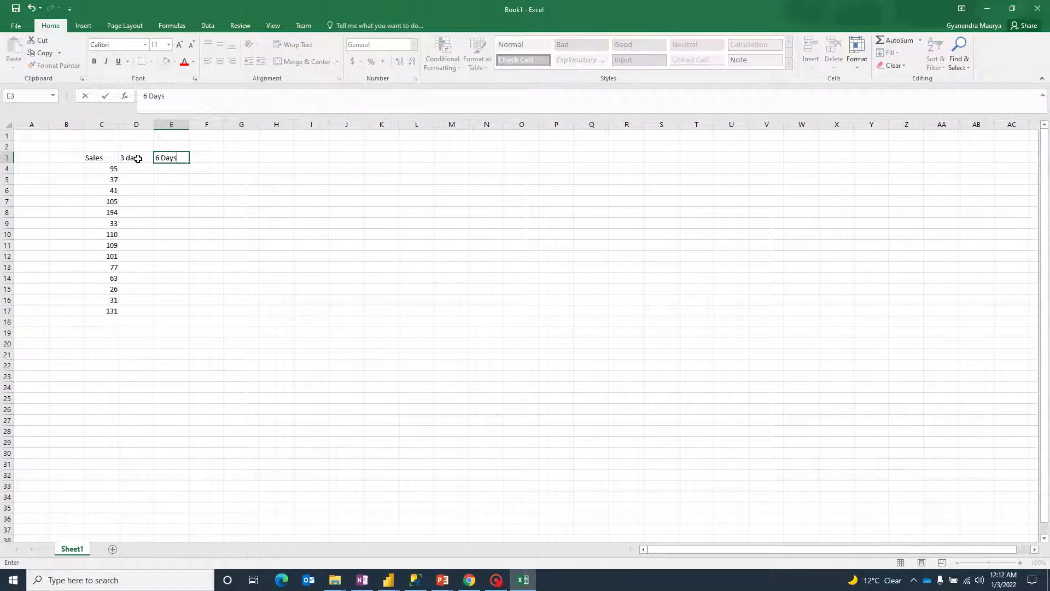
{"action": "key", "text": "Tab"}
{"action": "type", "text": "9 Days"}
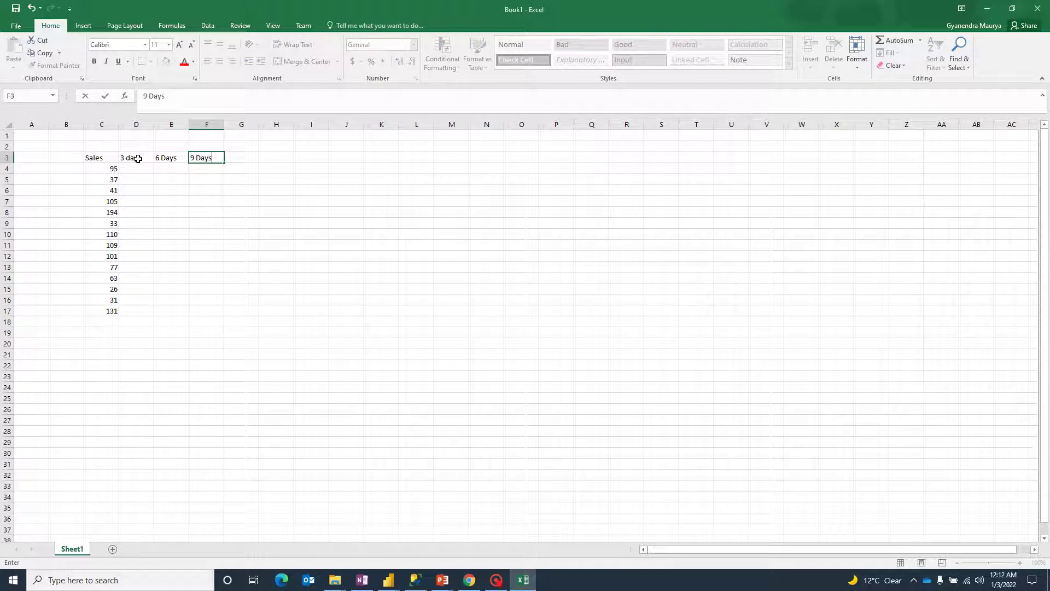
Fill cells D4:D6 under the 3 days header with yellow and merge them into one cell
{"action": "key", "text": "Return"}
{"action": "left_click", "coordinate": [136, 169]}
{"action": "left_click_drag", "start_coordinate": [137, 168], "coordinate": [136, 190]}
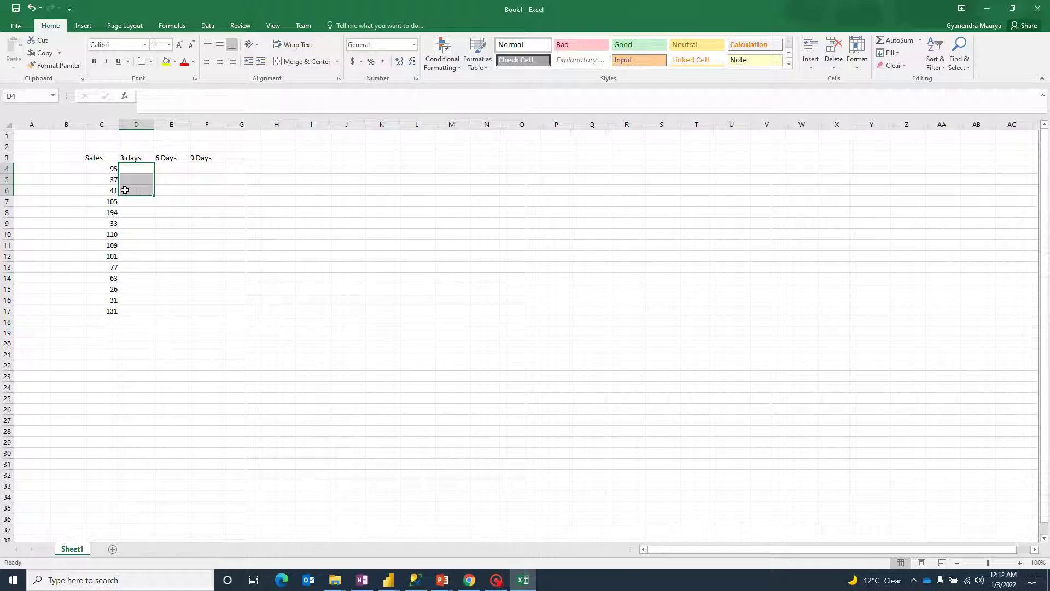
{"action": "left_click", "coordinate": [166, 60]}
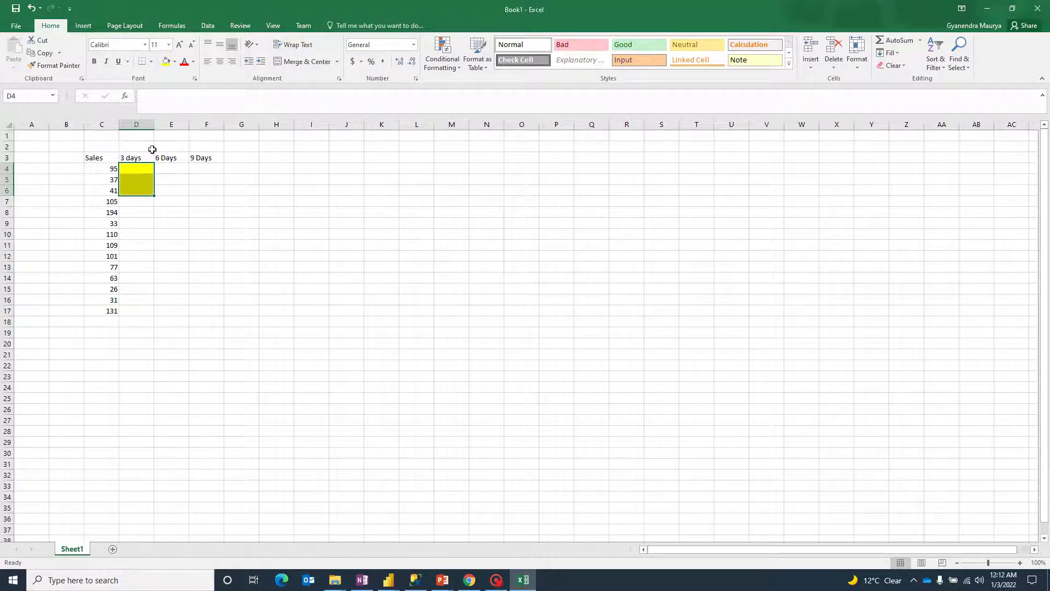
{"action": "left_click", "coordinate": [304, 62]}
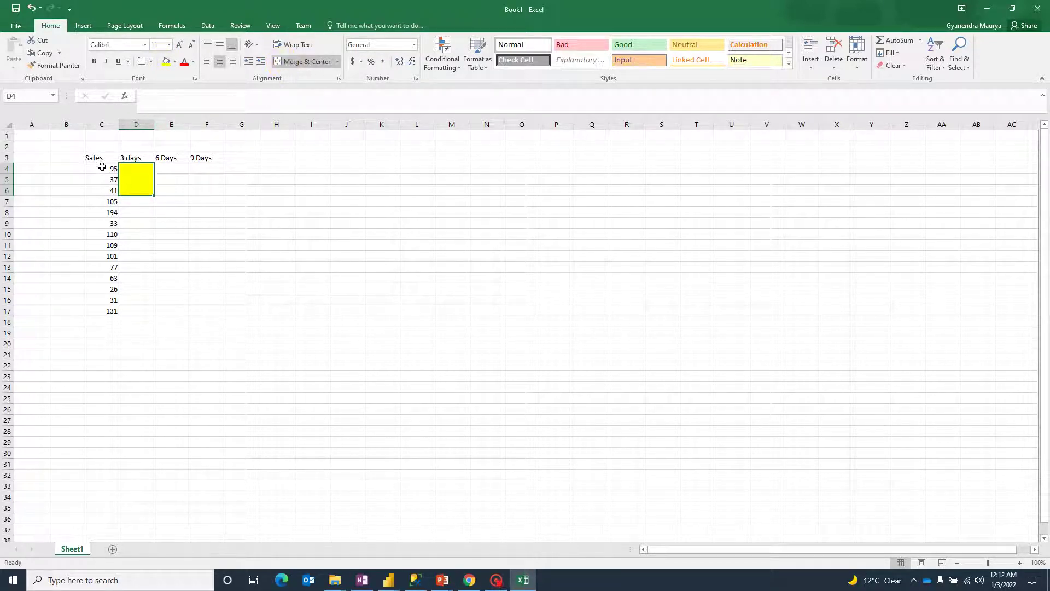
{"action": "left_click_drag", "start_coordinate": [101, 169], "coordinate": [106, 190]}
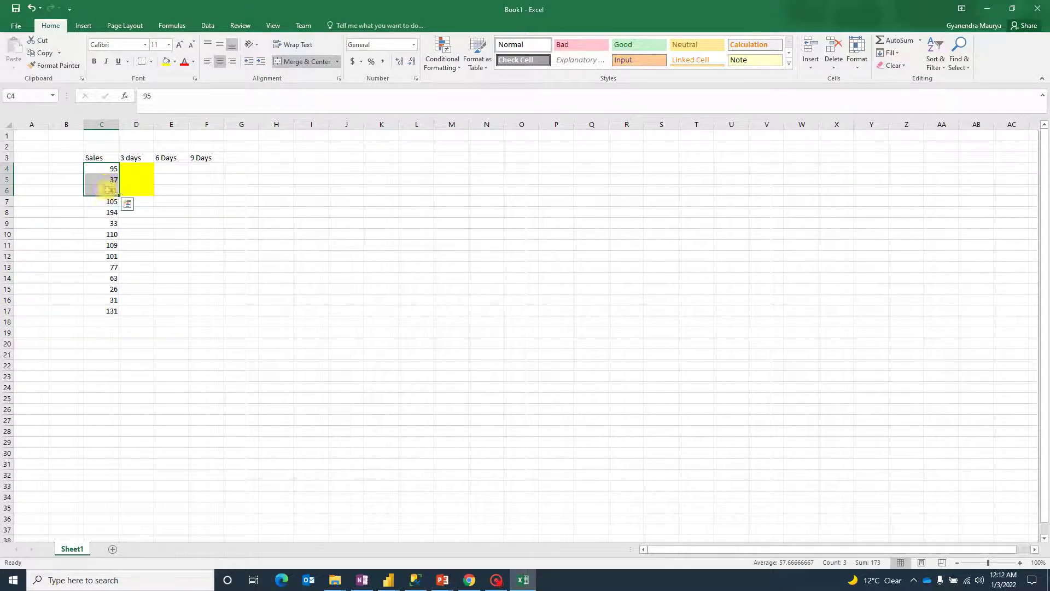
Fill cells E4:E9 under the 6 Days header with blue
{"action": "left_click", "coordinate": [171, 165]}
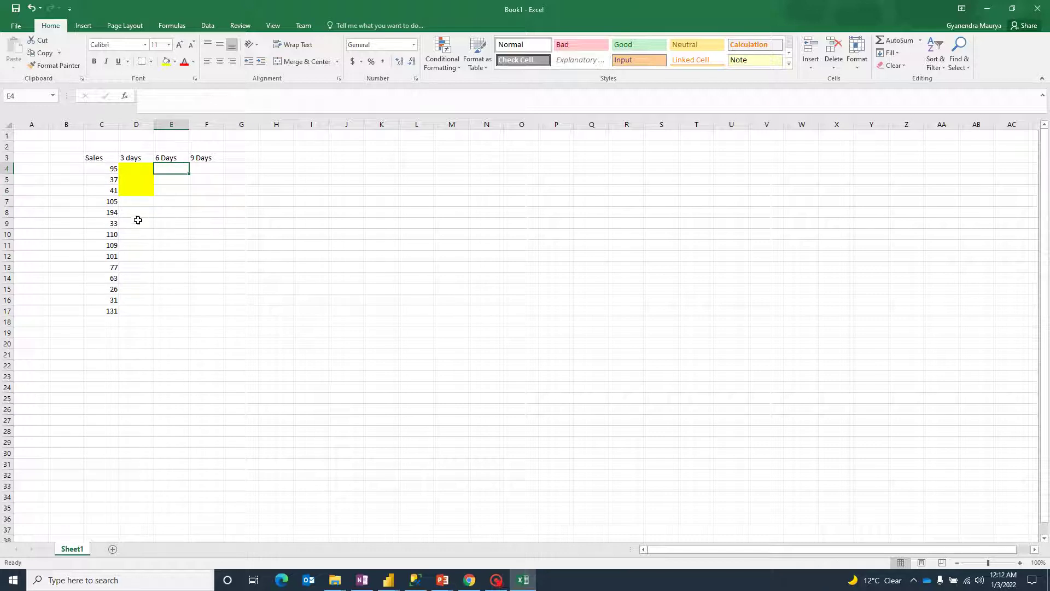
{"action": "left_click_drag", "start_coordinate": [113, 202], "coordinate": [109, 234]}
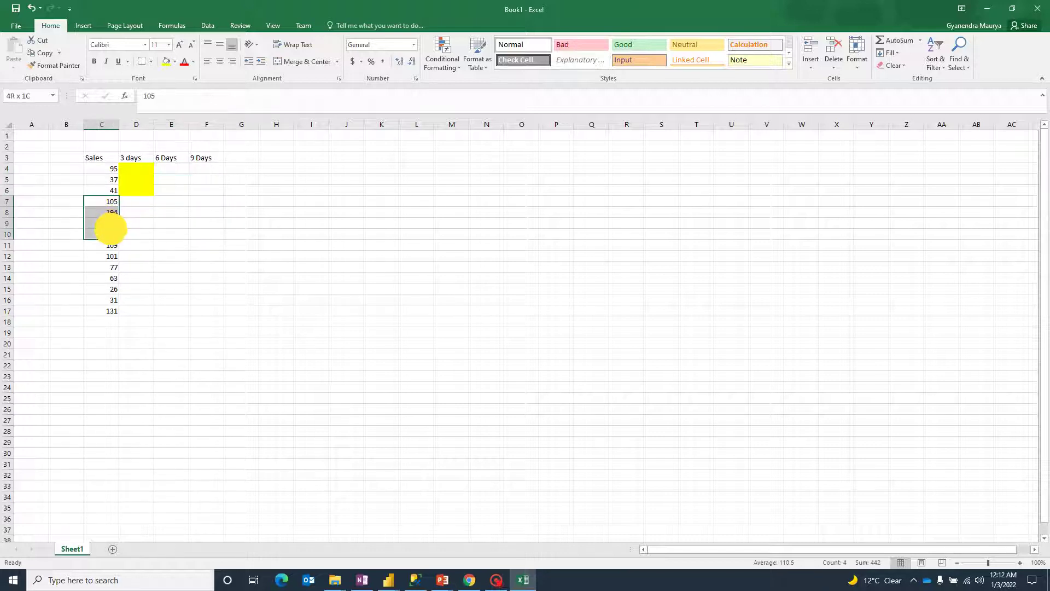
{"action": "left_click", "coordinate": [171, 167]}
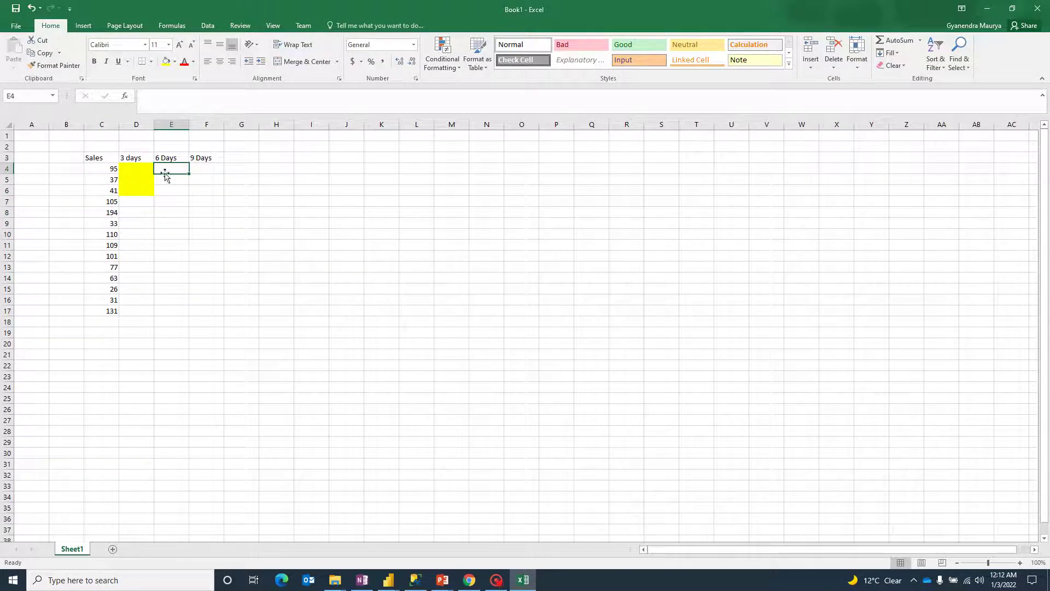
{"action": "left_click_drag", "start_coordinate": [175, 167], "coordinate": [172, 223]}
{"action": "left_click", "coordinate": [174, 62]}
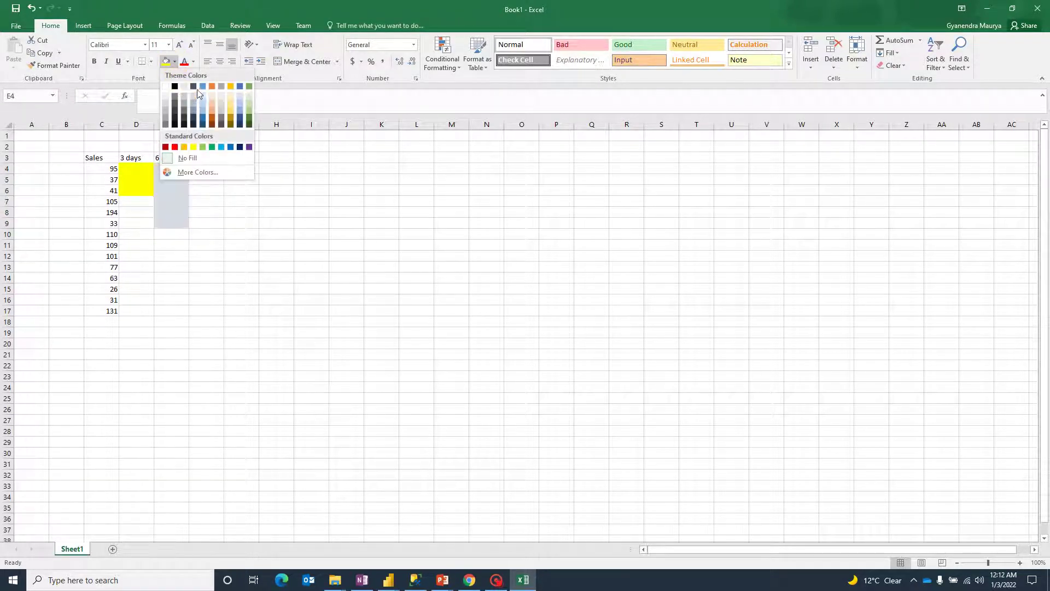
{"action": "left_click", "coordinate": [202, 91]}
{"action": "left_click", "coordinate": [135, 169]}
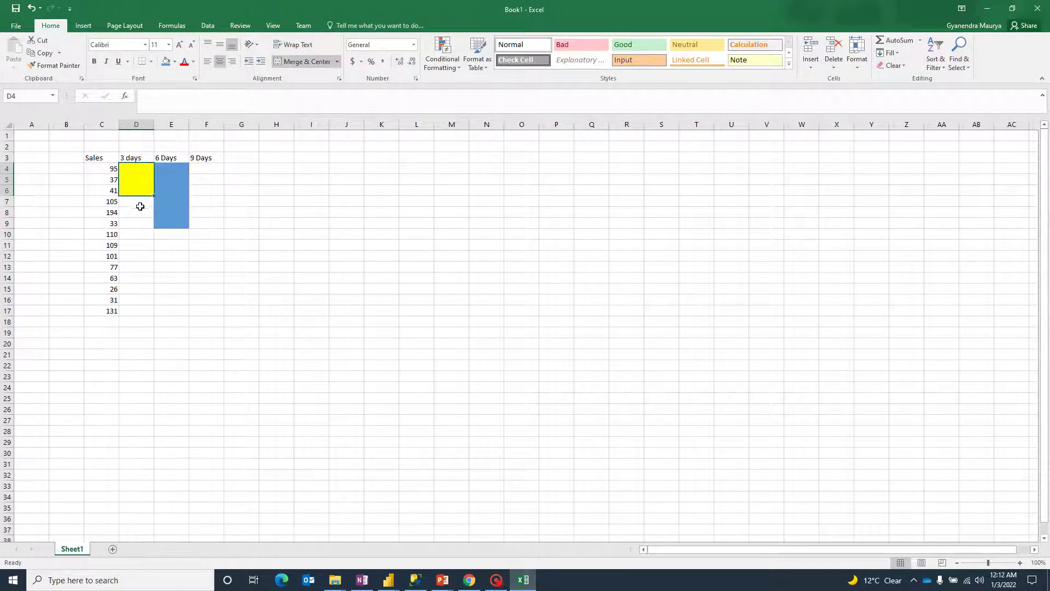
Fill cells F4:F12 under the 9 Days header with gold
{"action": "left_click", "coordinate": [175, 169]}
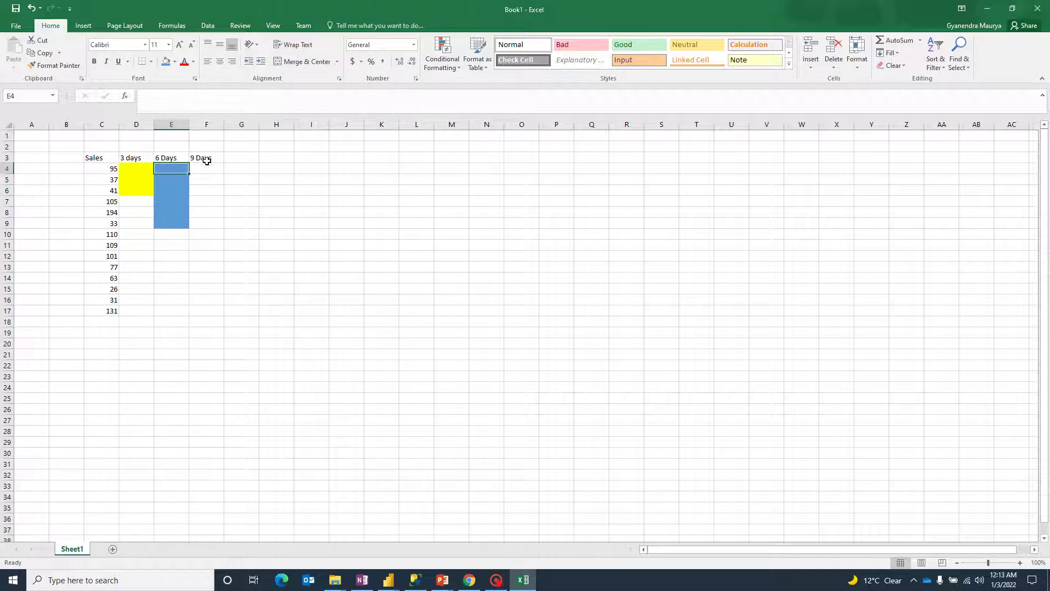
{"action": "left_click_drag", "start_coordinate": [204, 168], "coordinate": [208, 255]}
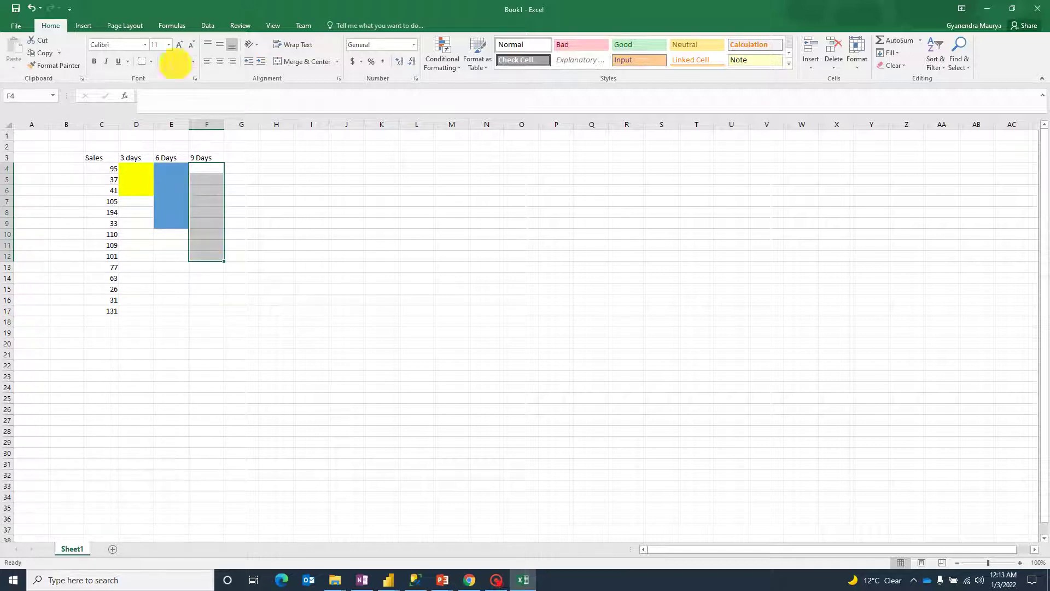
{"action": "left_click", "coordinate": [175, 61]}
{"action": "left_click", "coordinate": [228, 87]}
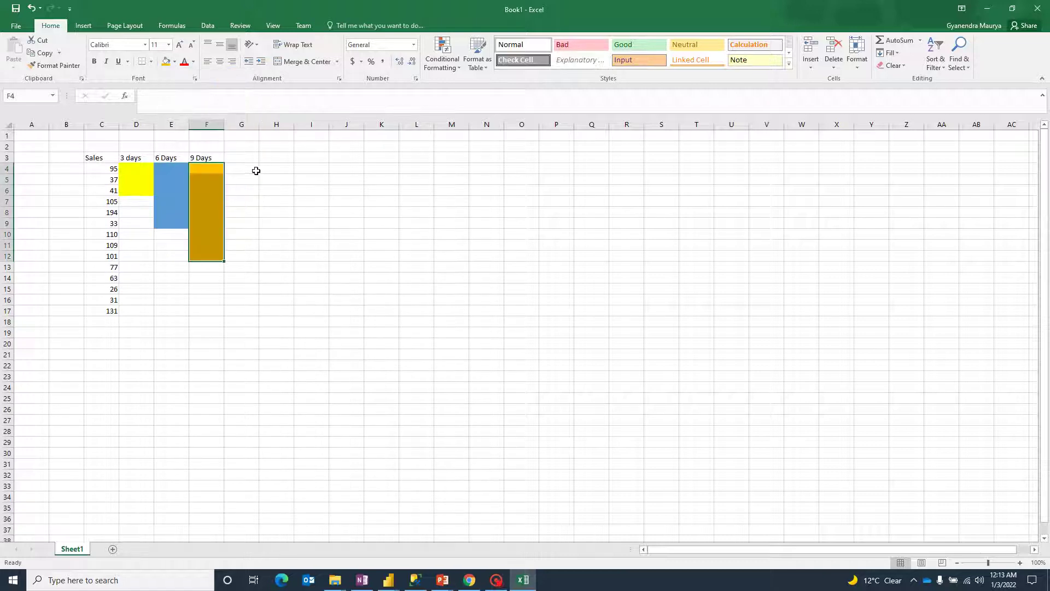
{"action": "left_click", "coordinate": [254, 169]}
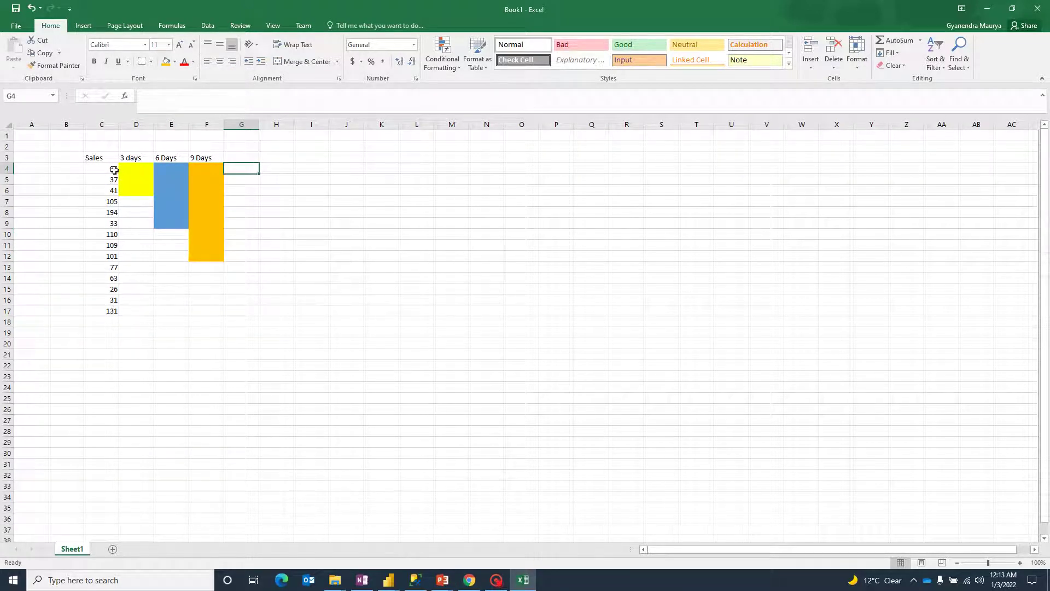
Enter the header LifeTime in cell G3 beside 9 Days
{"action": "left_click", "coordinate": [106, 170]}
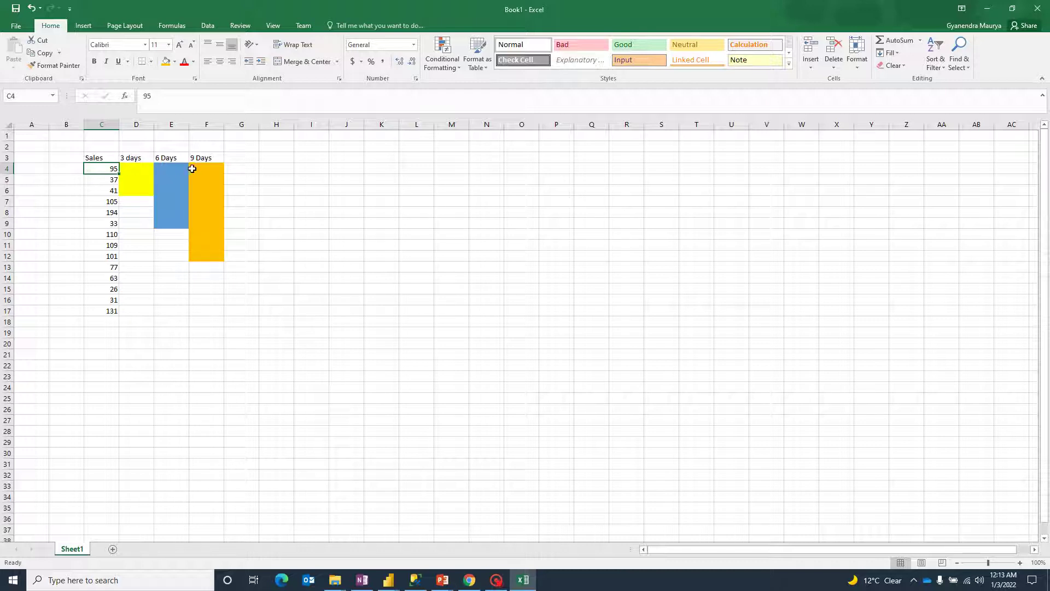
{"action": "left_click", "coordinate": [252, 160]}
{"action": "type", "text": "Li"}
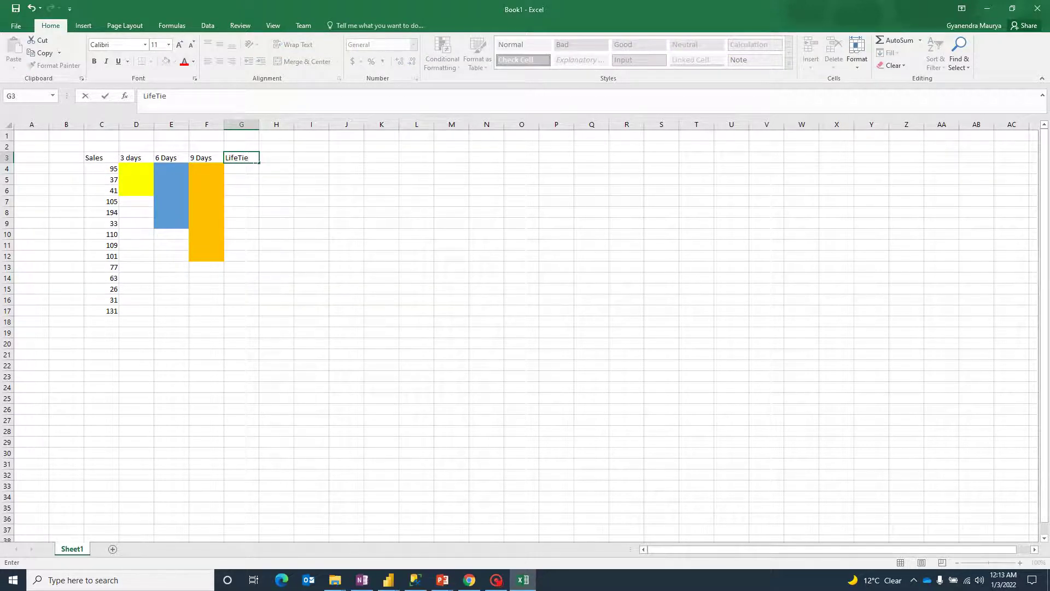
{"action": "type", "text": "feTime"}
{"action": "key", "text": "Return"}
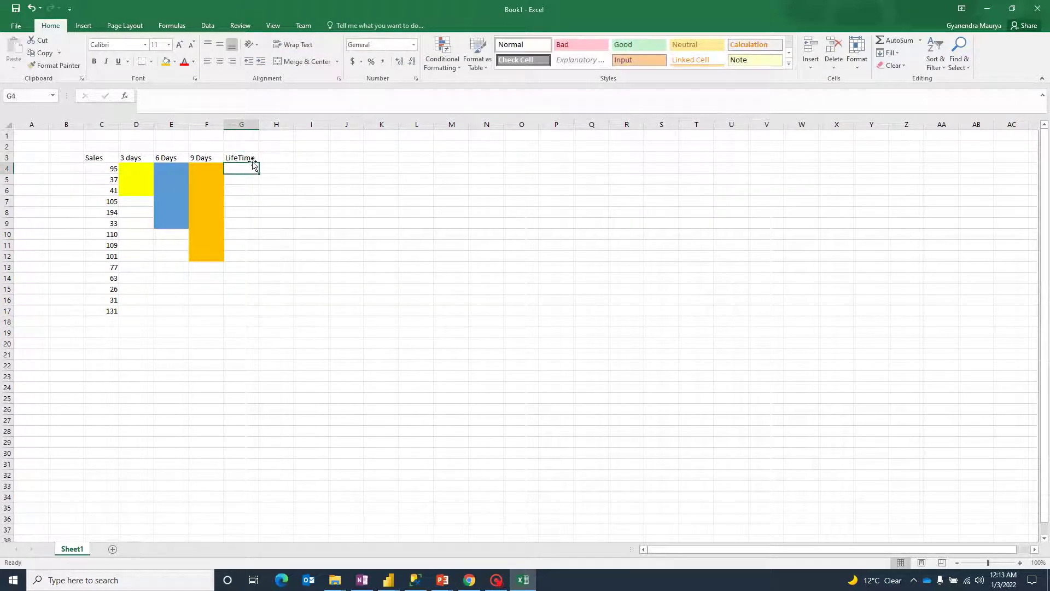
Switch to Power BI Desktop and show the blank report page instead of the DateTable data
{"action": "left_click_drag", "start_coordinate": [113, 168], "coordinate": [247, 167]}
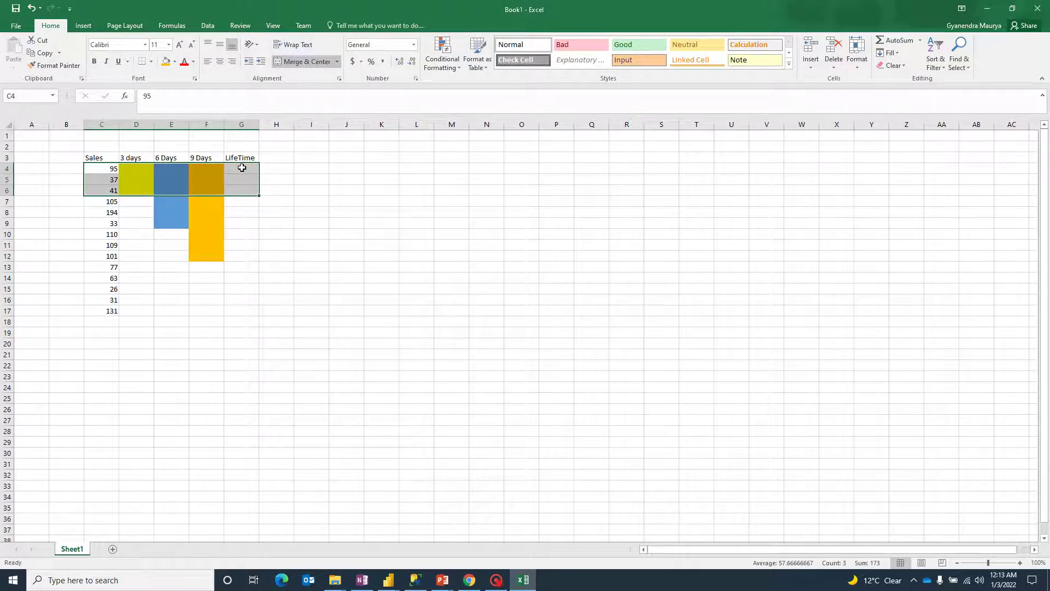
{"action": "left_click", "coordinate": [242, 168]}
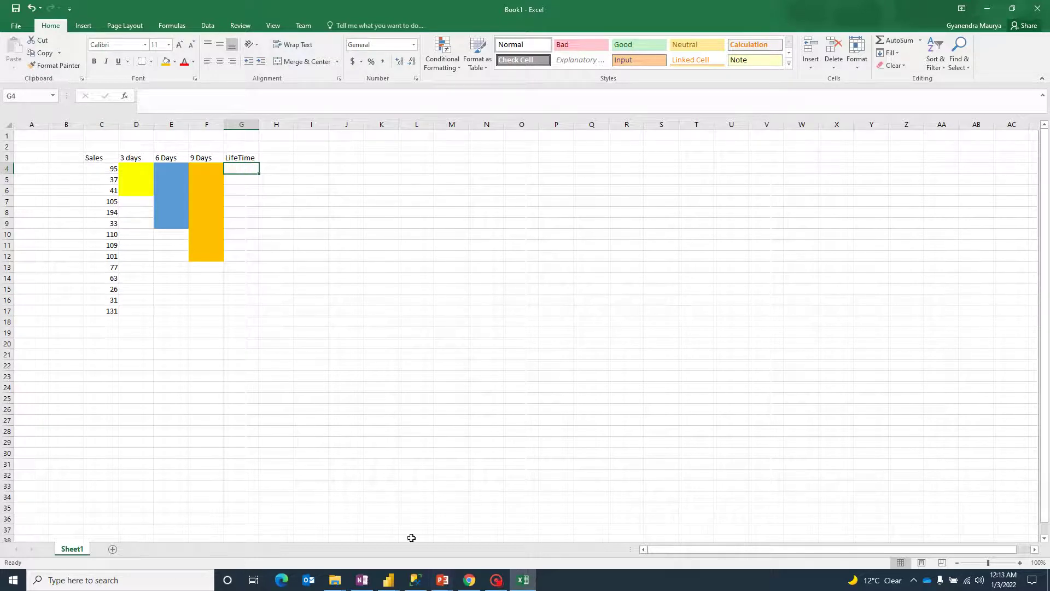
{"action": "left_click", "coordinate": [389, 580]}
{"action": "left_click", "coordinate": [461, 523]}
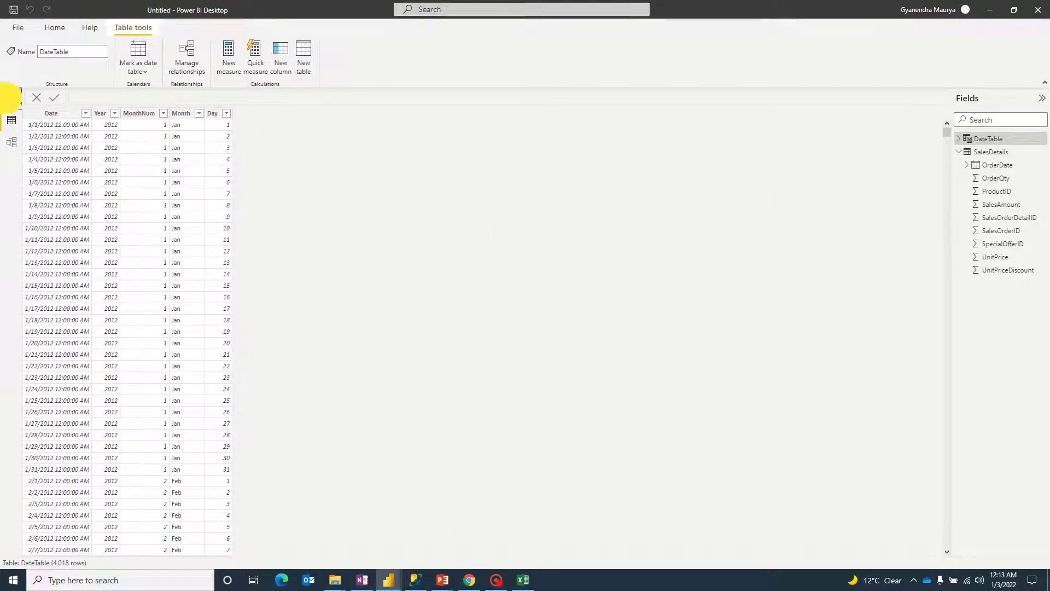
{"action": "left_click", "coordinate": [11, 98]}
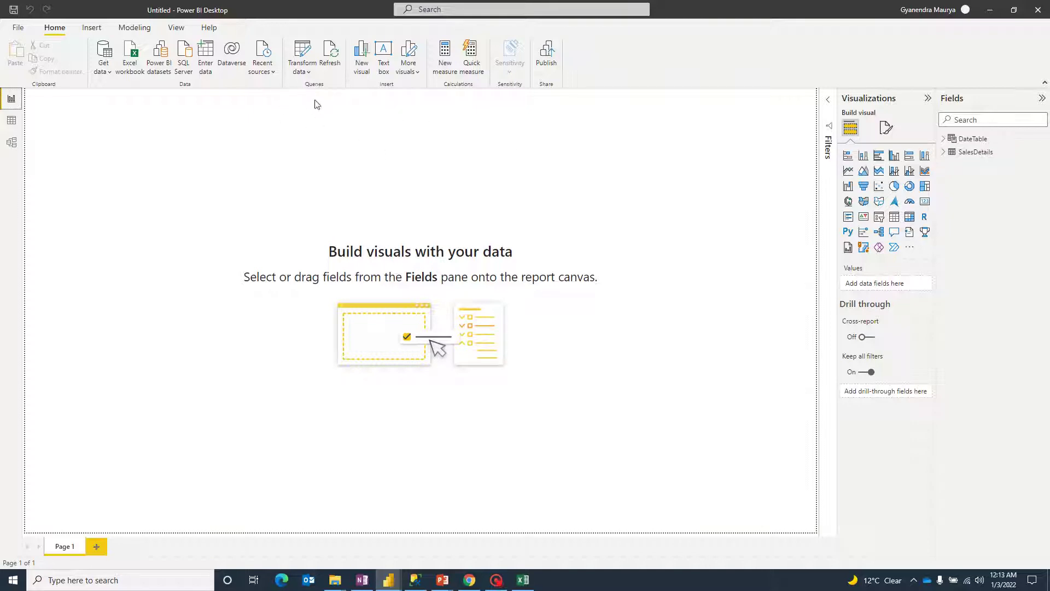
Create a new calculated table named DateRangePeriods and start its expression on a second line
{"action": "left_click", "coordinate": [135, 28]}
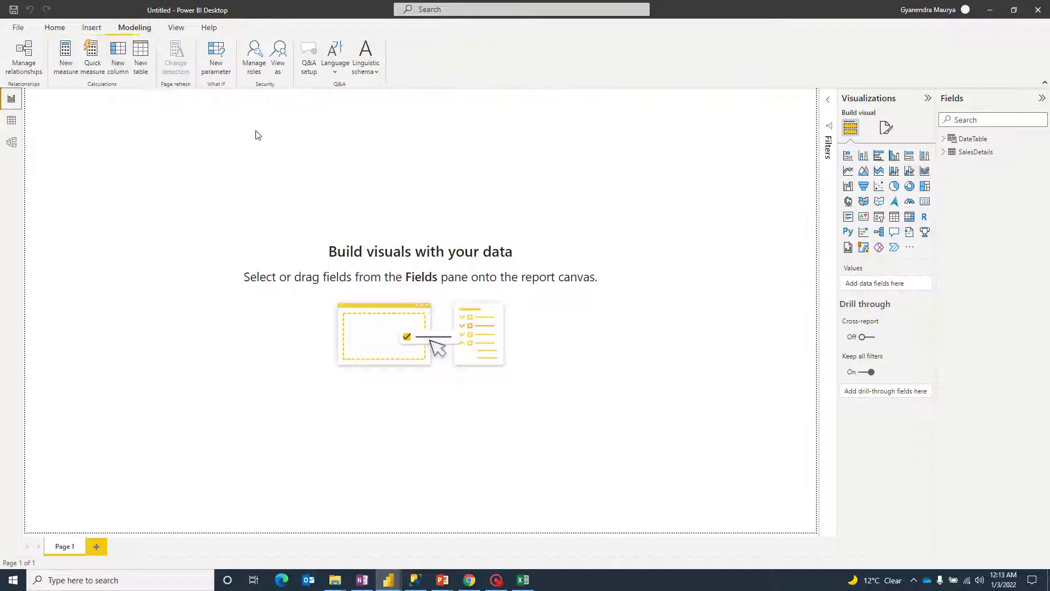
{"action": "left_click", "coordinate": [140, 54]}
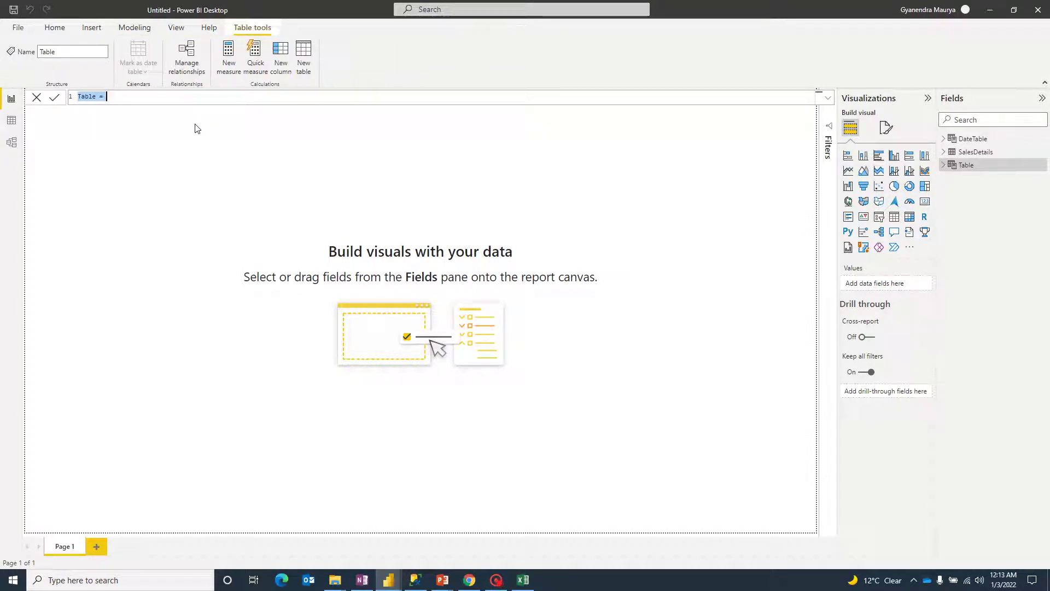
{"action": "type", "text": "DateRangePeriods"}
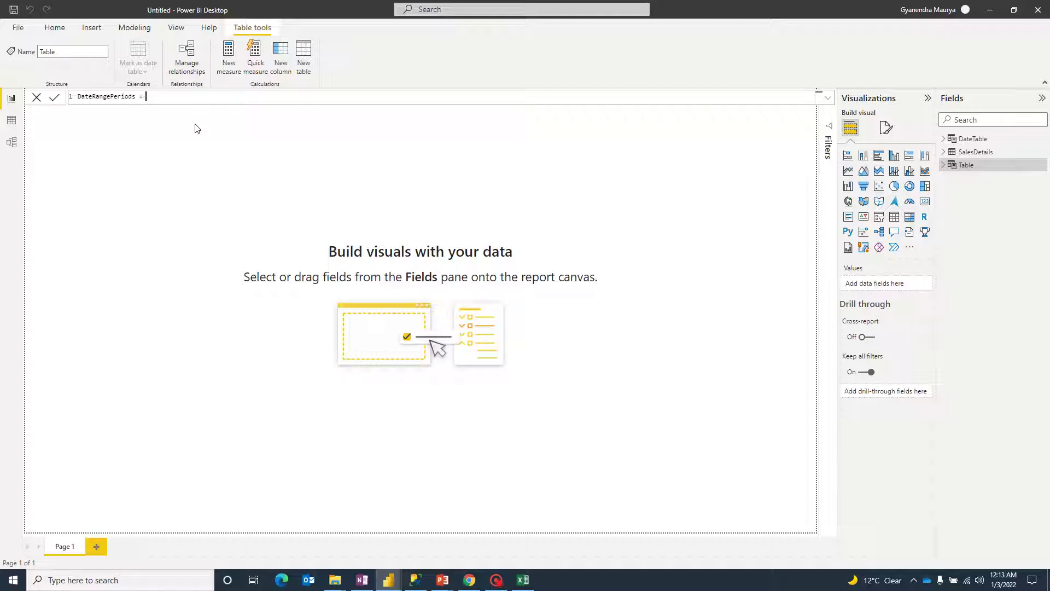
{"action": "type", "text": " ="}
{"action": "key", "text": "shift+Return"}
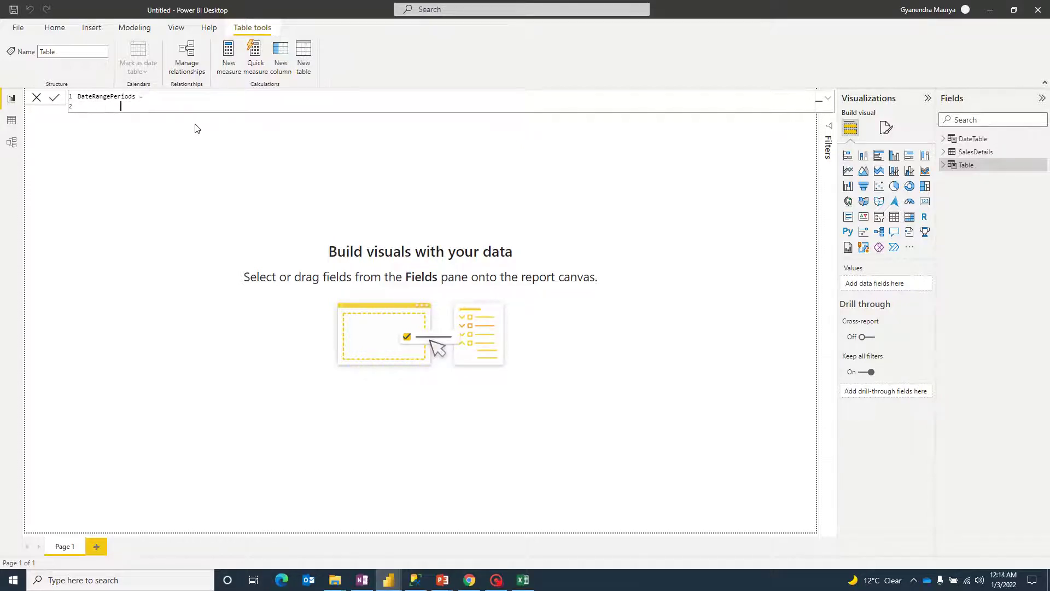
Begin the DateRangePeriods expression with CALCULATETABLE using DateTable as the table argument
{"action": "type", "text": "Cal"}
{"action": "key", "text": "Tab"}
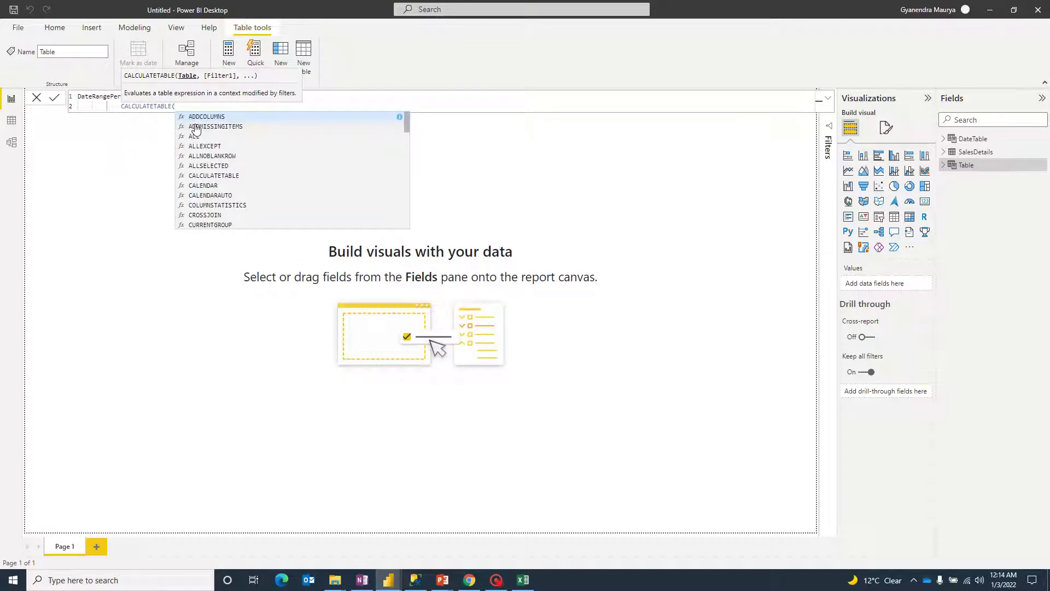
{"action": "type", "text": "Date"}
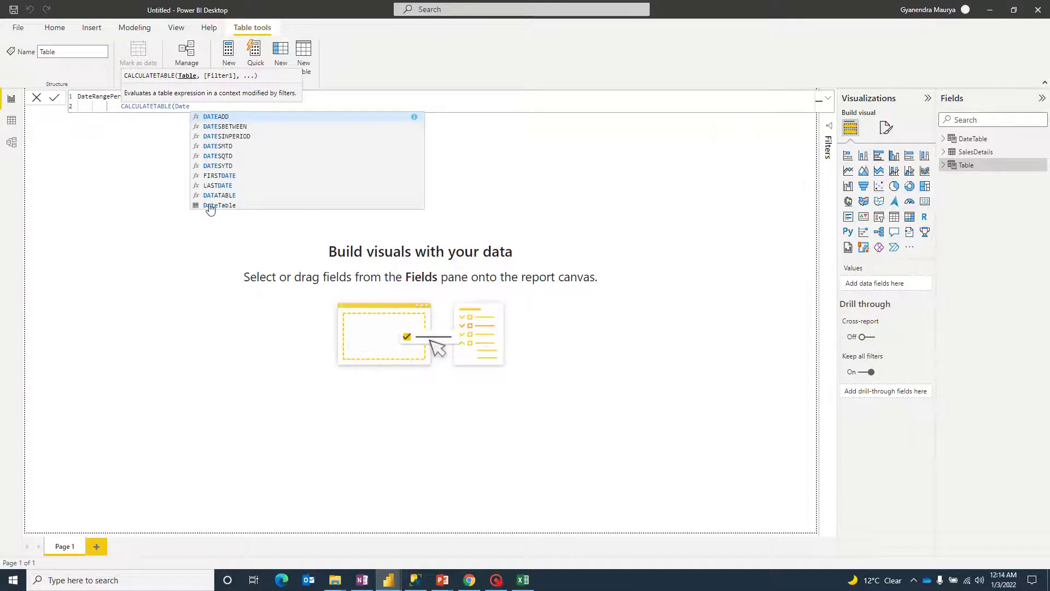
{"action": "type", "text": "Table"}
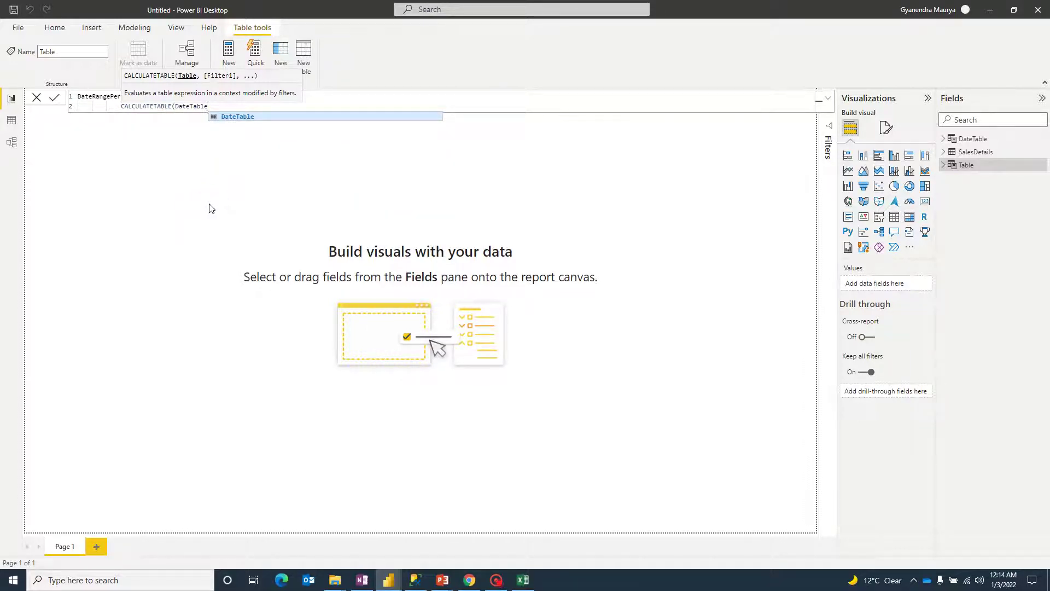
{"action": "type", "text": ","}
{"action": "key", "text": "shift+Return"}
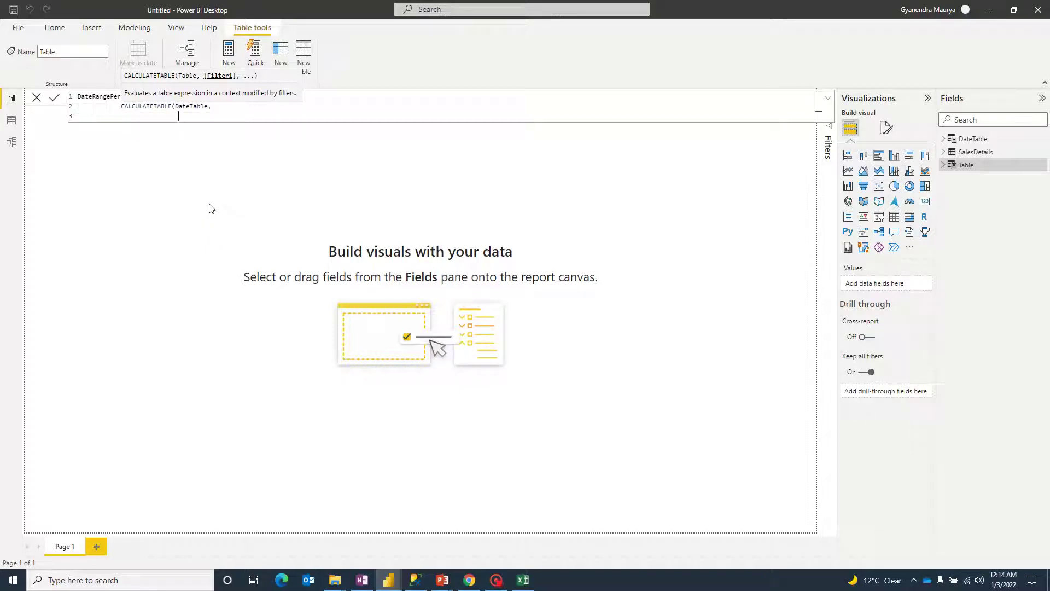
Add a DATESBETWEEN filter to CALCULATETABLE with DateTable[Date] as its dates argument
{"action": "type", "text": "Date"}
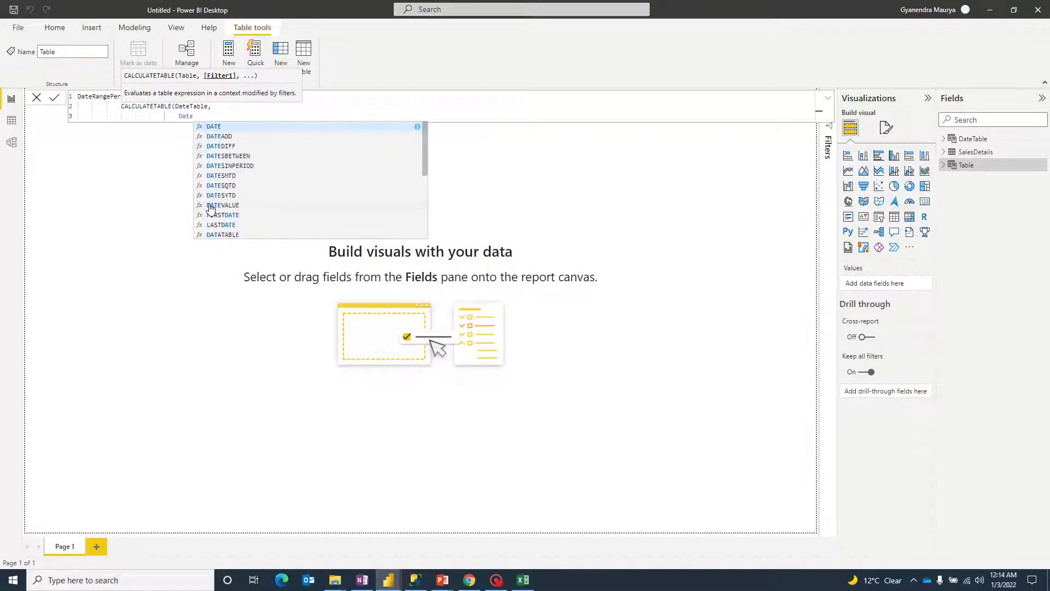
{"action": "type", "text": "s"}
{"action": "key", "text": "Tab"}
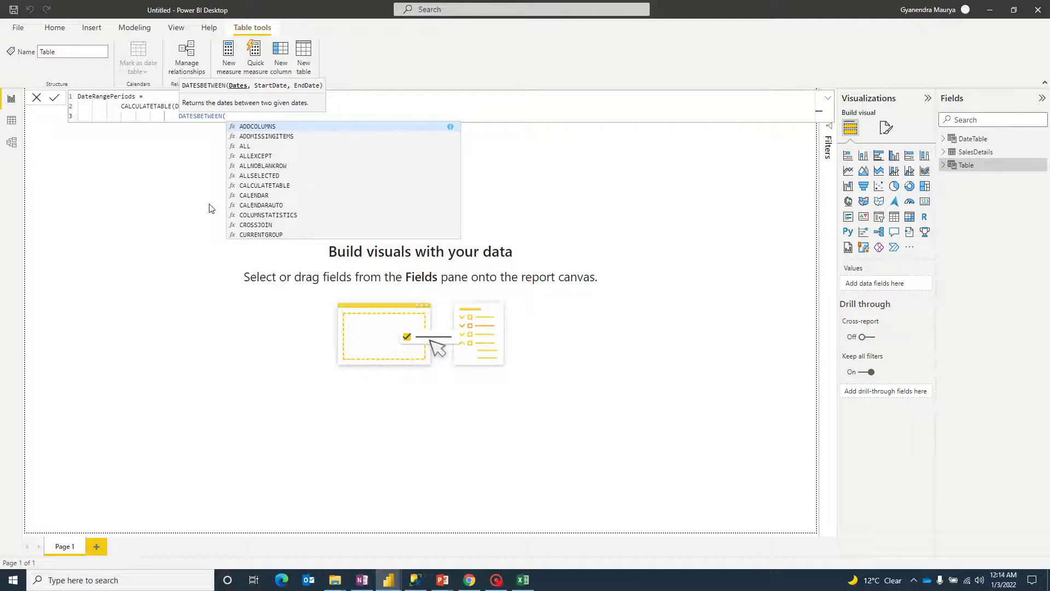
{"action": "type", "text": "Date"}
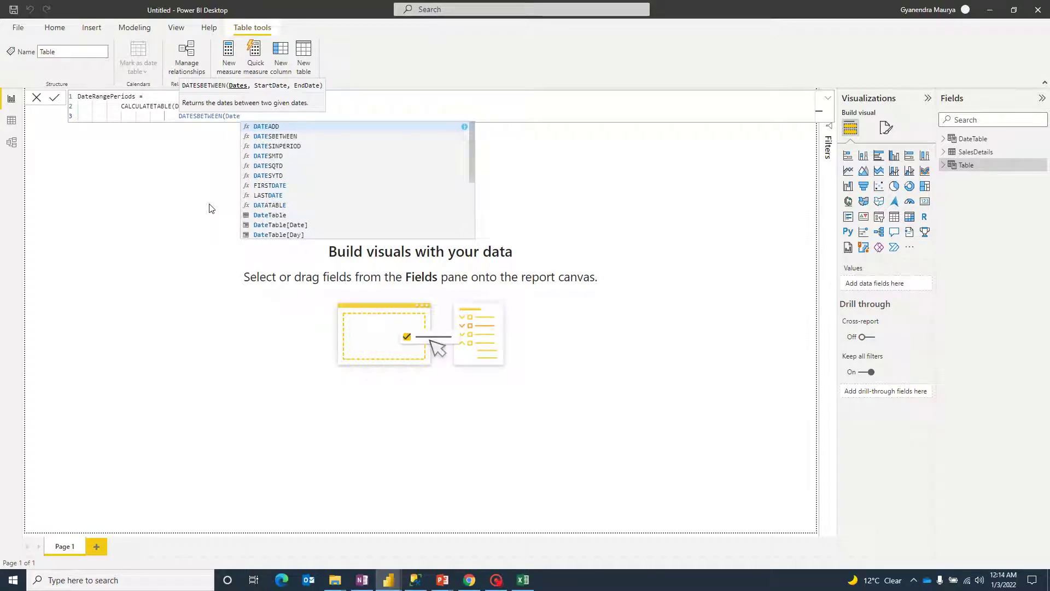
{"action": "key", "text": "Down"}
{"action": "key", "text": "Down"}
{"action": "key", "text": "Down"}
{"action": "key", "text": "Down"}
{"action": "key", "text": "Down"}
{"action": "key", "text": "Down"}
{"action": "key", "text": "Down"}
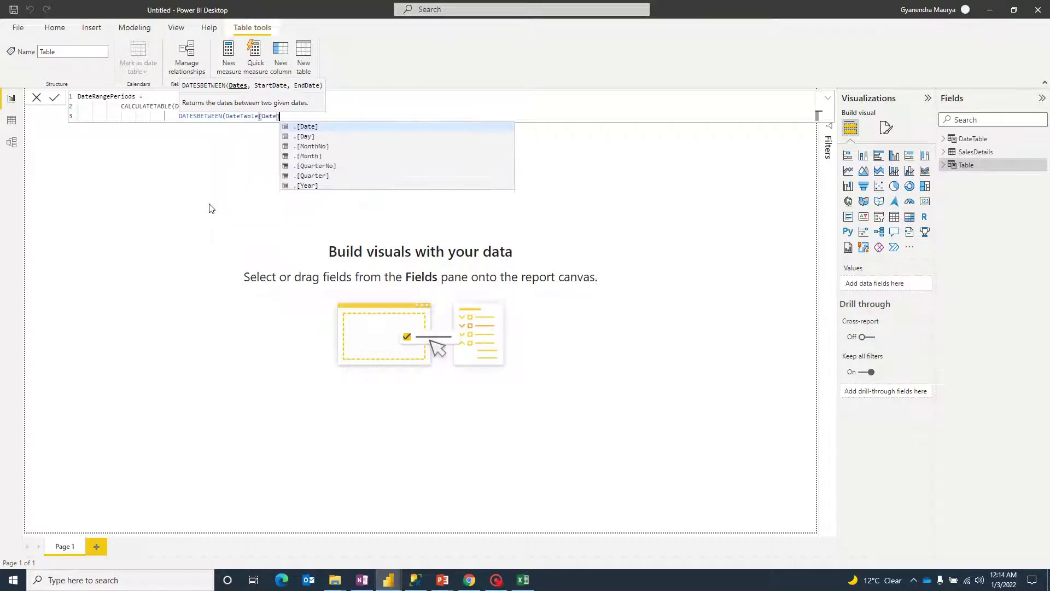
{"action": "key", "text": "Tab"}
Extend the DATESBETWEEN dates argument to DateTable[Date].[Date]
{"action": "key", "text": "Down"}
{"action": "key", "text": "Tab"}
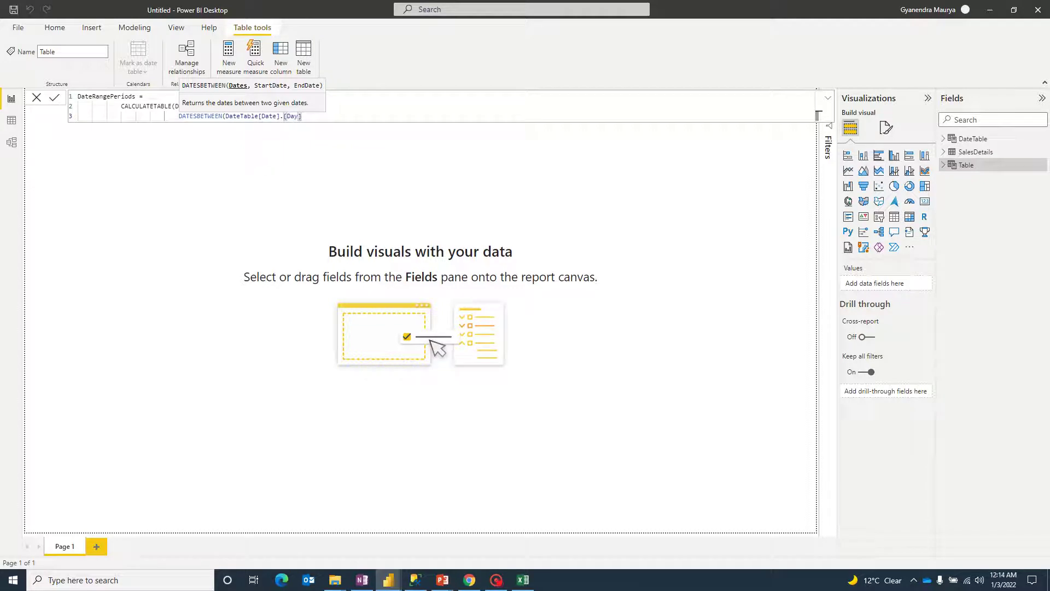
{"action": "key", "text": "BackSpace"}
{"action": "key", "text": "BackSpace"}
{"action": "key", "text": "BackSpace"}
{"action": "key", "text": "BackSpace"}
{"action": "key", "text": "Tab"}
Set the DATESBETWEEN start to Today()-30 and end to Today(), close both functions and commit the DateRangePeriods table
{"action": "type", "text": ",Today("}
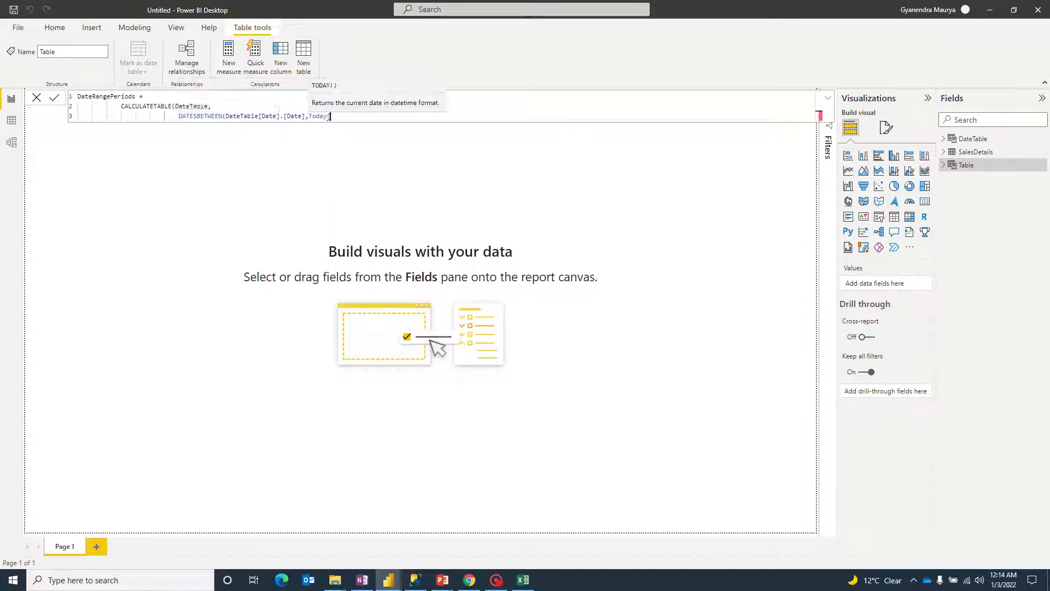
{"action": "type", "text": ")-30,"}
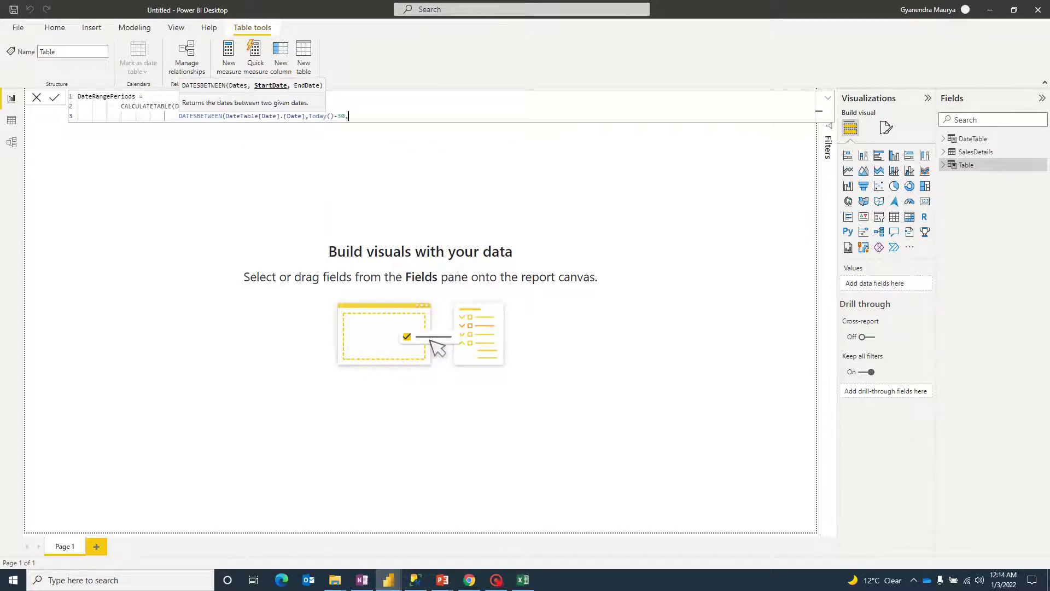
{"action": "type", "text": "Today"}
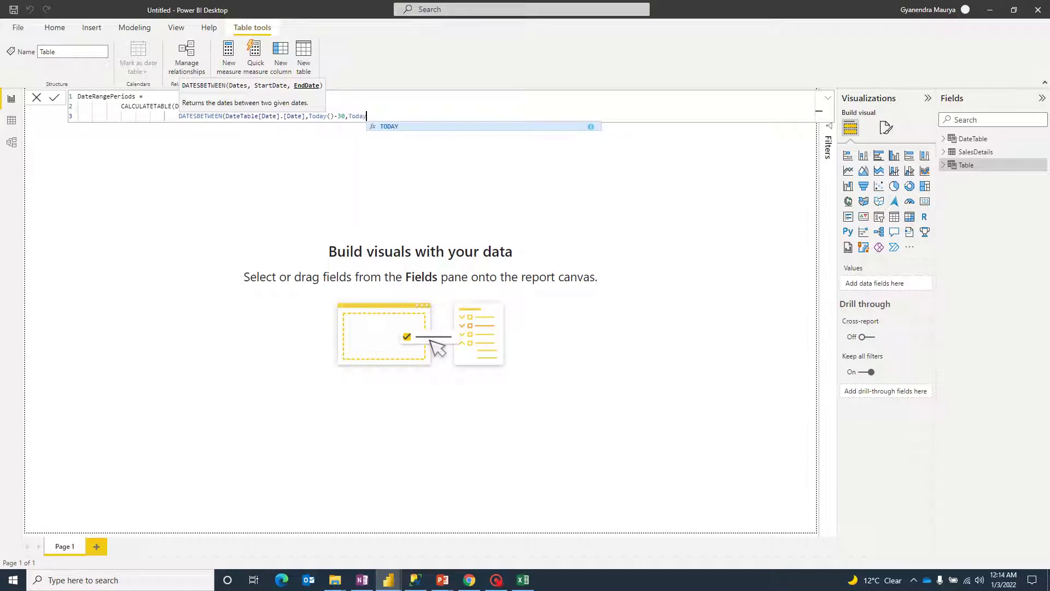
{"action": "type", "text": "())"}
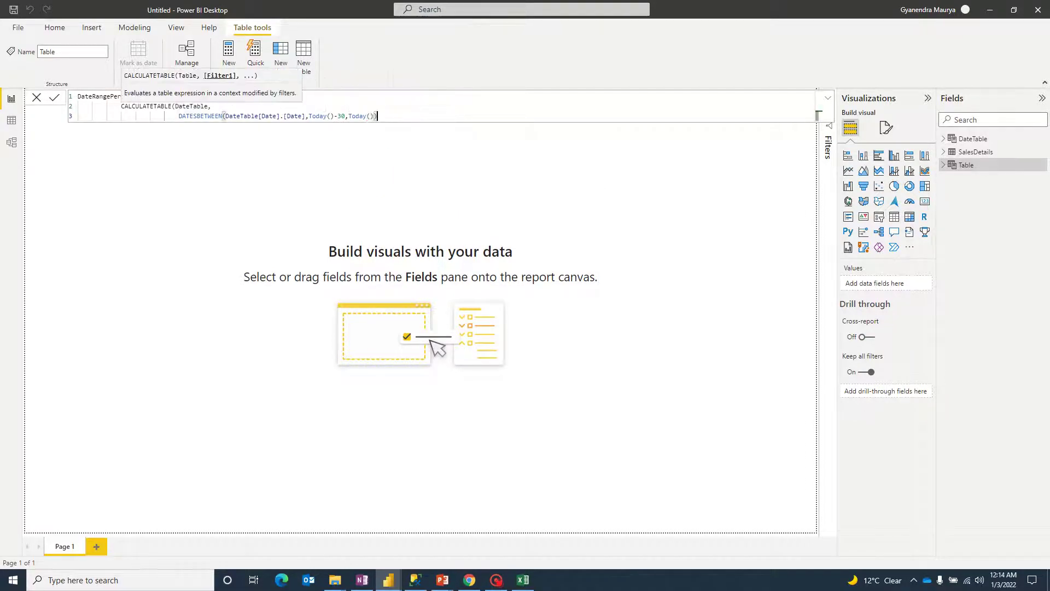
{"action": "type", "text": ")"}
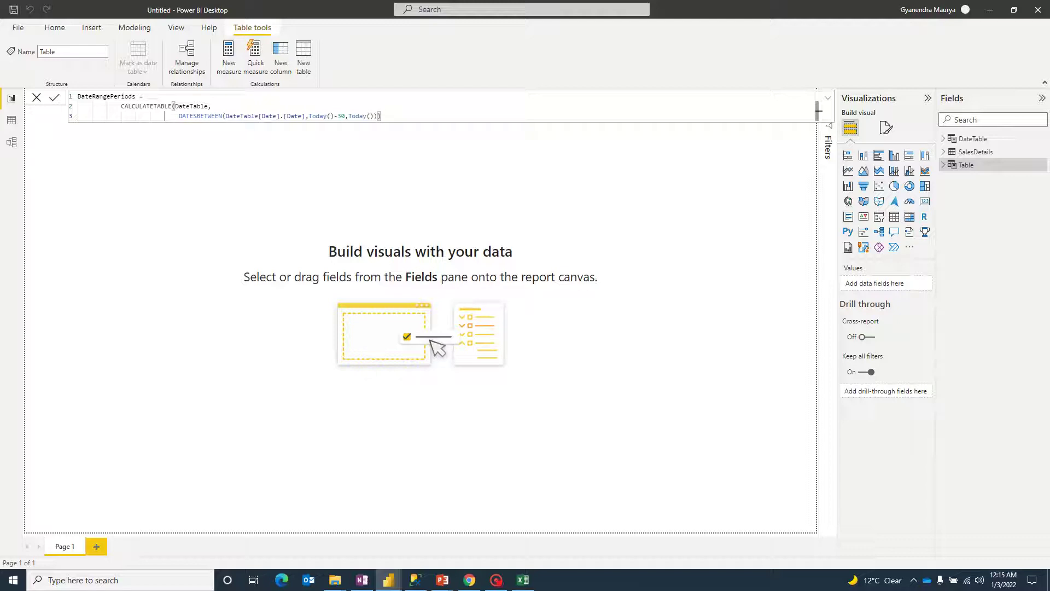
{"action": "key", "text": "Return"}
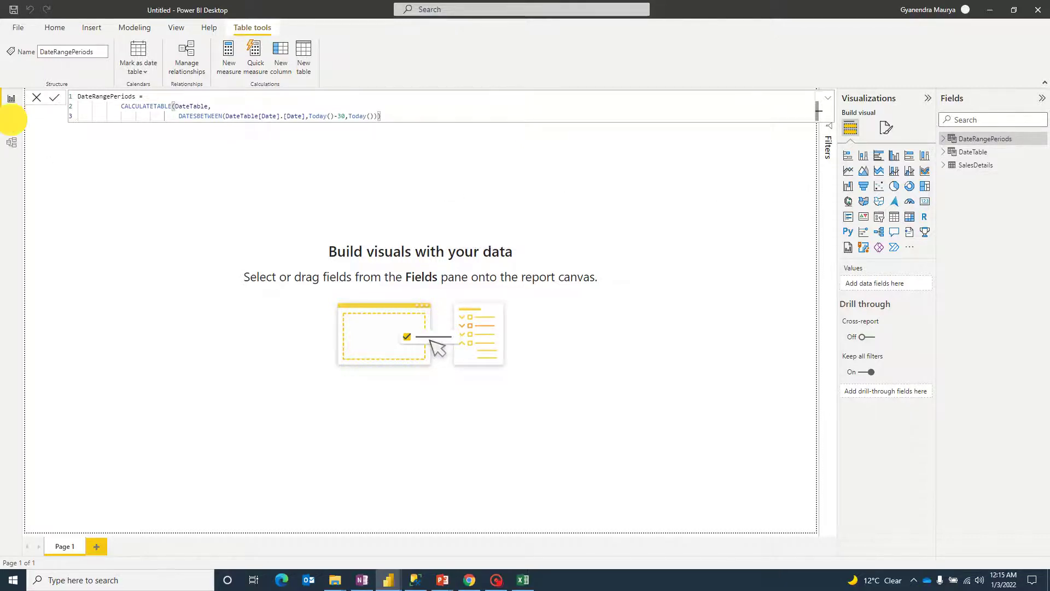
Examine the rows of the DateRangePeriods table in the data view and its formula in the report view
{"action": "left_click", "coordinate": [12, 122]}
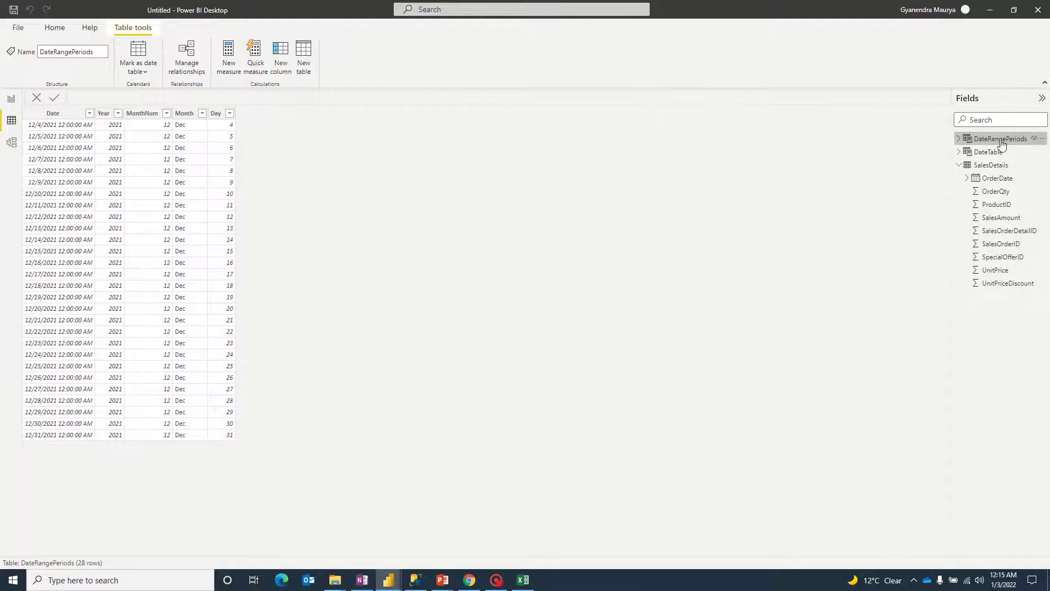
{"action": "left_click", "coordinate": [11, 98]}
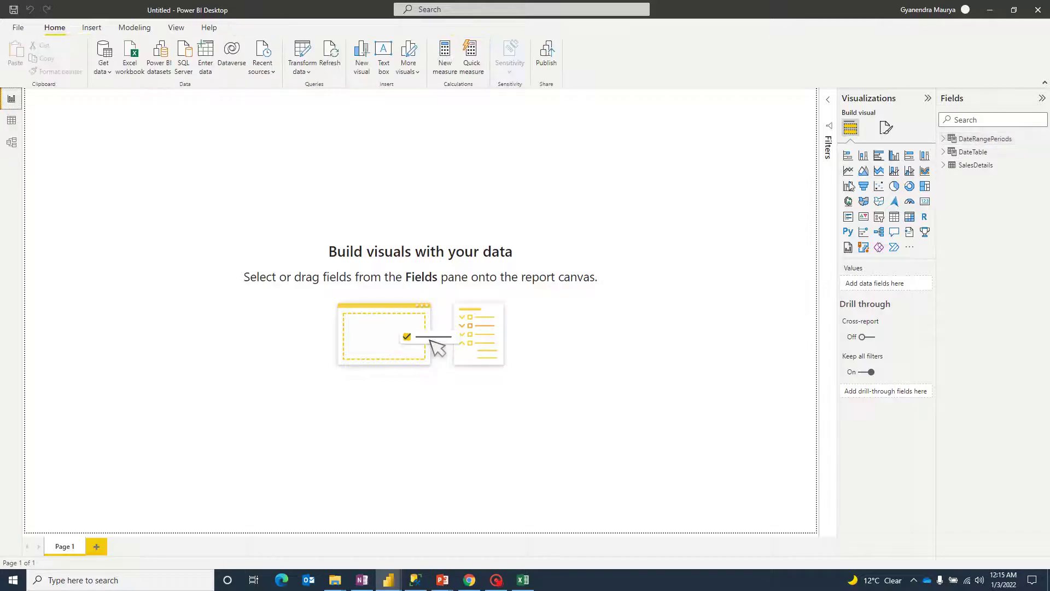
{"action": "left_click", "coordinate": [982, 141]}
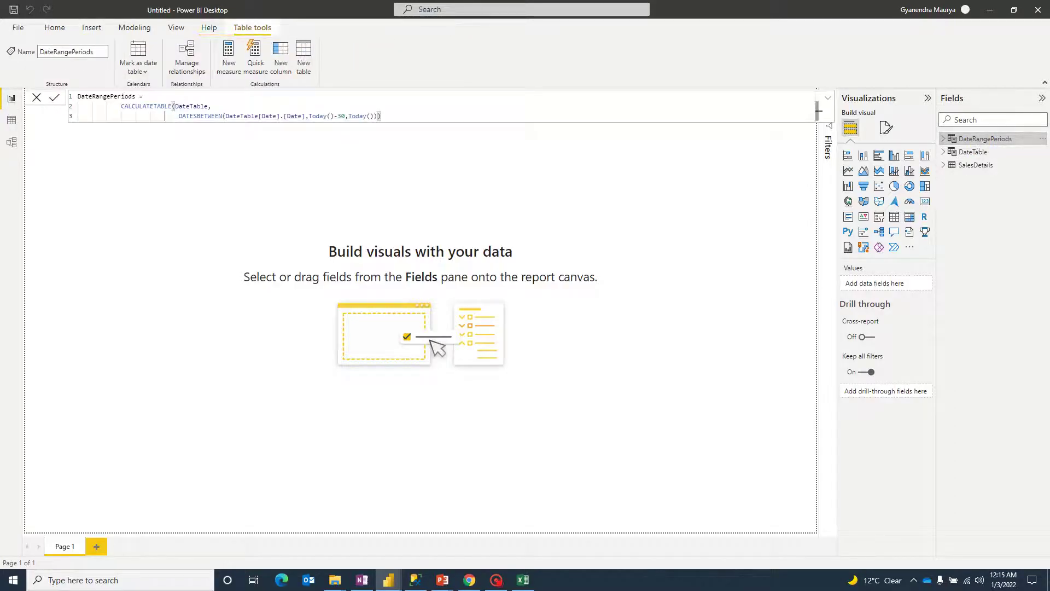
{"action": "left_click", "coordinate": [11, 120]}
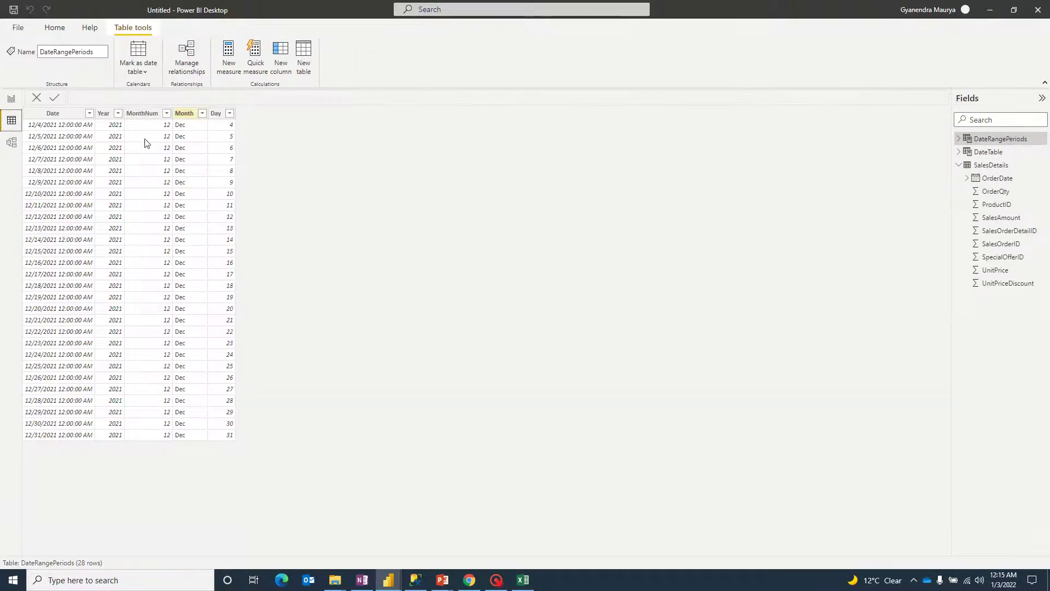
Change the DateRangePeriods start date to Today()-60 and commit the formula
{"action": "left_click", "coordinate": [11, 99]}
{"action": "left_click", "coordinate": [992, 139]}
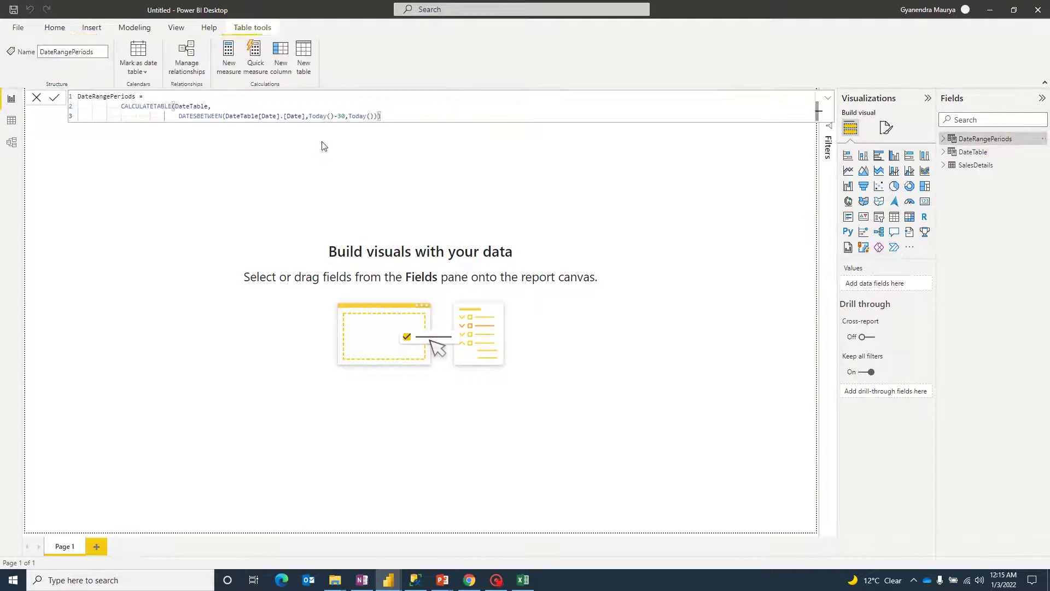
{"action": "left_click", "coordinate": [340, 116]}
{"action": "key", "text": "BackSpace"}
{"action": "type", "text": "6"}
{"action": "key", "text": "Return"}
Review the DateRangePeriods rows for the 60-day range, then return to the report view
{"action": "left_click", "coordinate": [8, 123]}
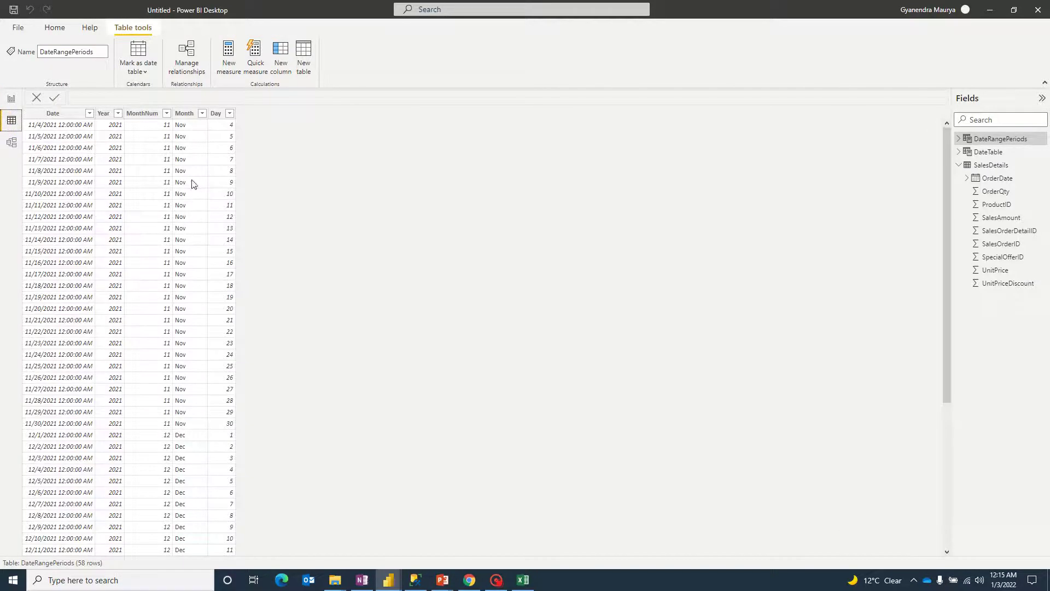
{"action": "scroll", "coordinate": [203, 219], "scroll_direction": "down", "scroll_amount": 7}
{"action": "scroll", "coordinate": [213, 324], "scroll_direction": "up", "scroll_amount": 7}
{"action": "left_click", "coordinate": [10, 100]}
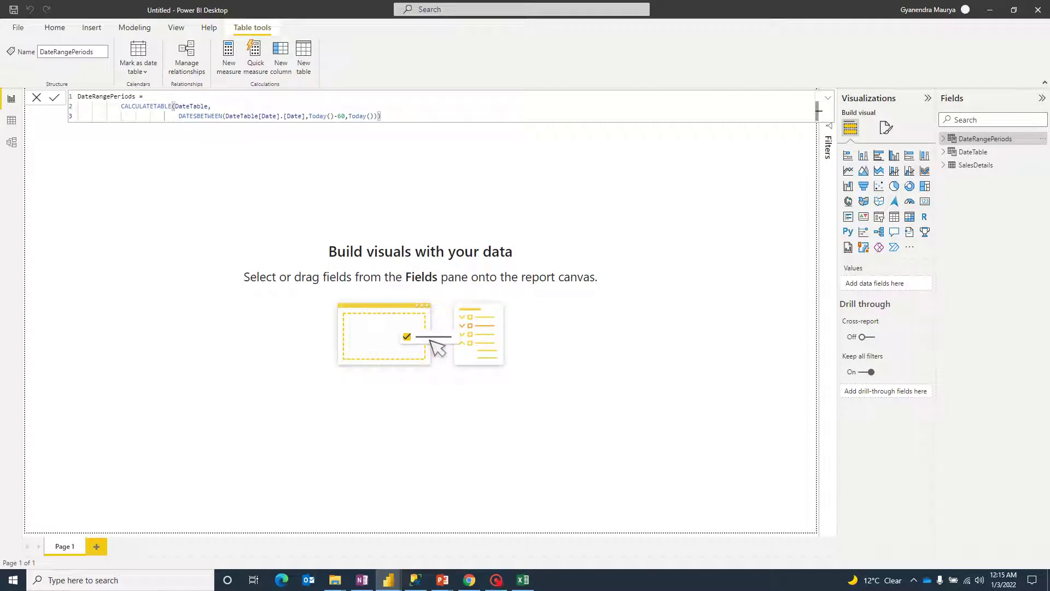
Insert the variable declaration Var = Last30days = in front of CALCULATETABLE in the DateRangePeriods formula
{"action": "key", "text": "ctrl+a"}
{"action": "left_click", "coordinate": [113, 106]}
{"action": "key", "text": "Left"}
{"action": "key", "text": "Left"}
{"action": "key", "text": "Left"}
{"action": "key", "text": "Left"}
{"action": "key", "text": "Left"}
{"action": "key", "text": "Left"}
{"action": "key", "text": "Right"}
{"action": "type", "text": "var"}
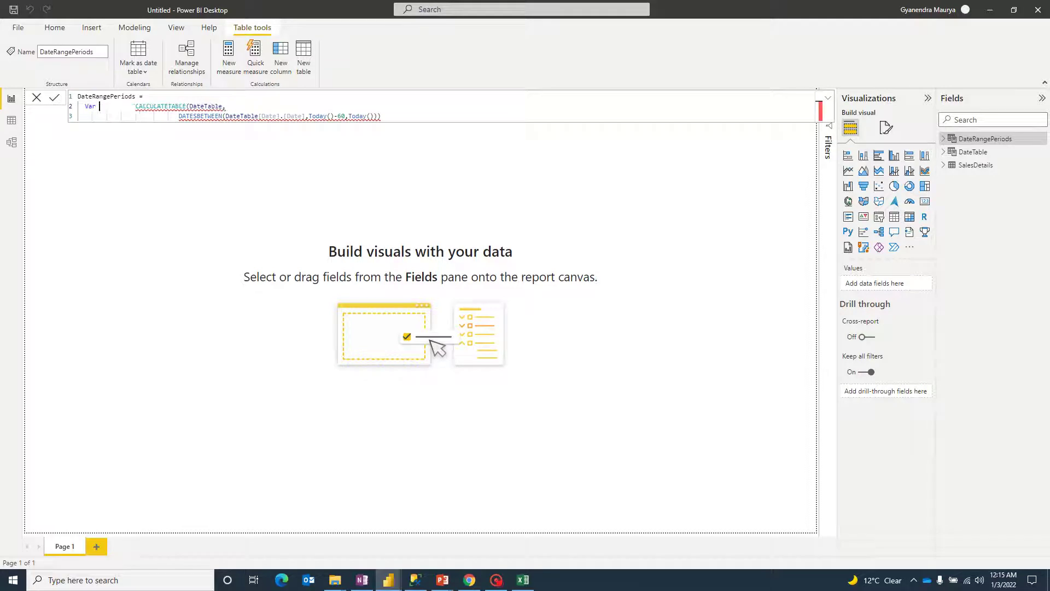
{"action": "type", "text": " = "}
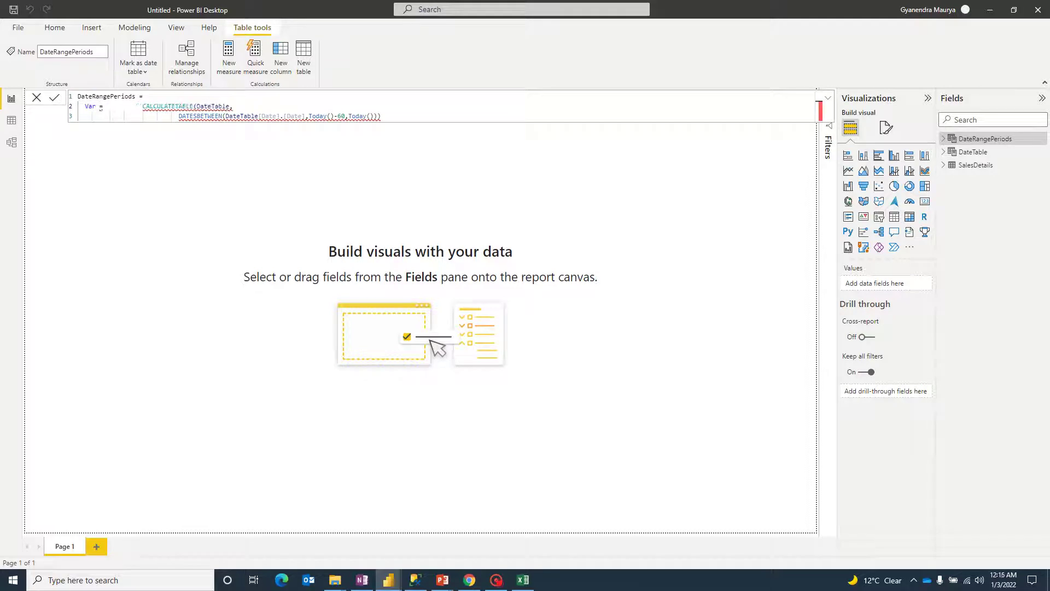
{"action": "type", "text": "Last"}
{"action": "type", "text": "30days "}
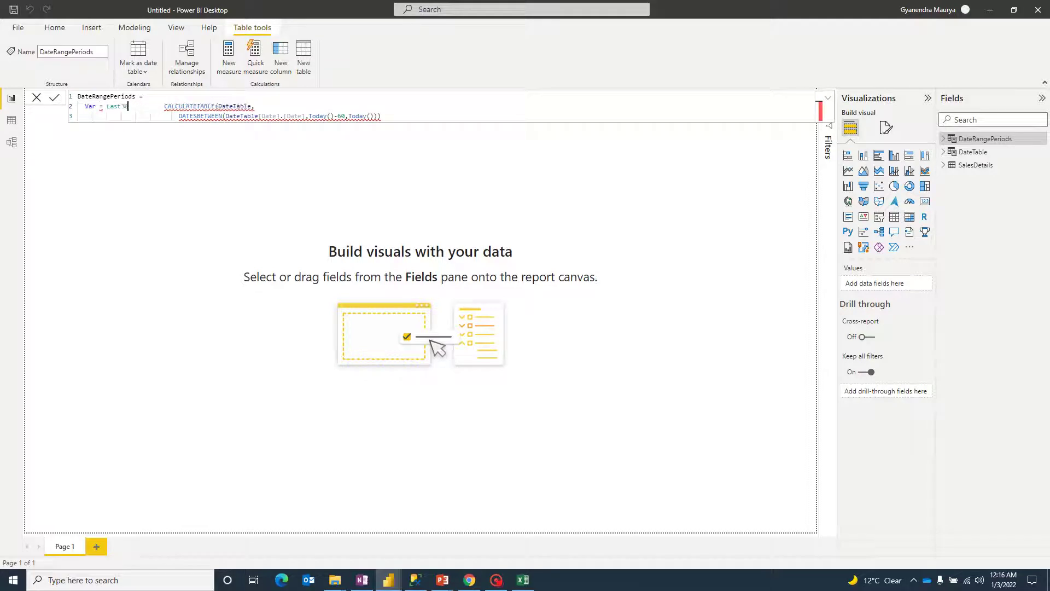
{"action": "type", "text": "="}
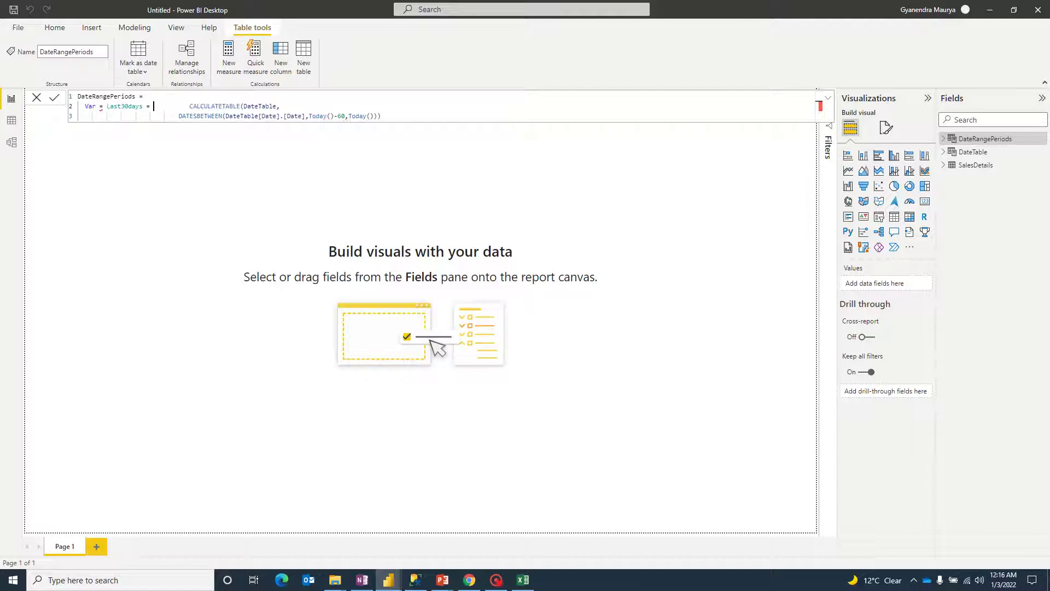
Move the CALCULATETABLE expression to its own line below the Last30days declaration and trim its indentation
{"action": "key", "text": "shift+Return"}
{"action": "key", "text": "Delete"}
{"action": "key", "text": "Delete"}
{"action": "key", "text": "Delete"}
{"action": "key", "text": "Delete"}
{"action": "key", "text": "Delete"}
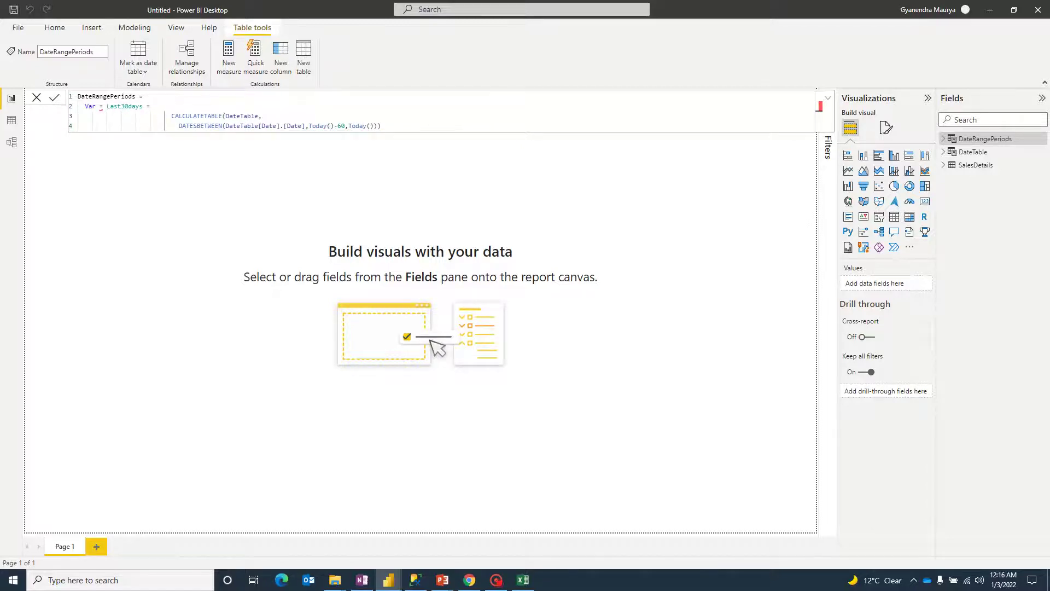
Open an ADDCOLUMNS function ahead of CALCULATETABLE and indent CALCULATETABLE on a separate line as its table argument
{"action": "type", "text": "Add"}
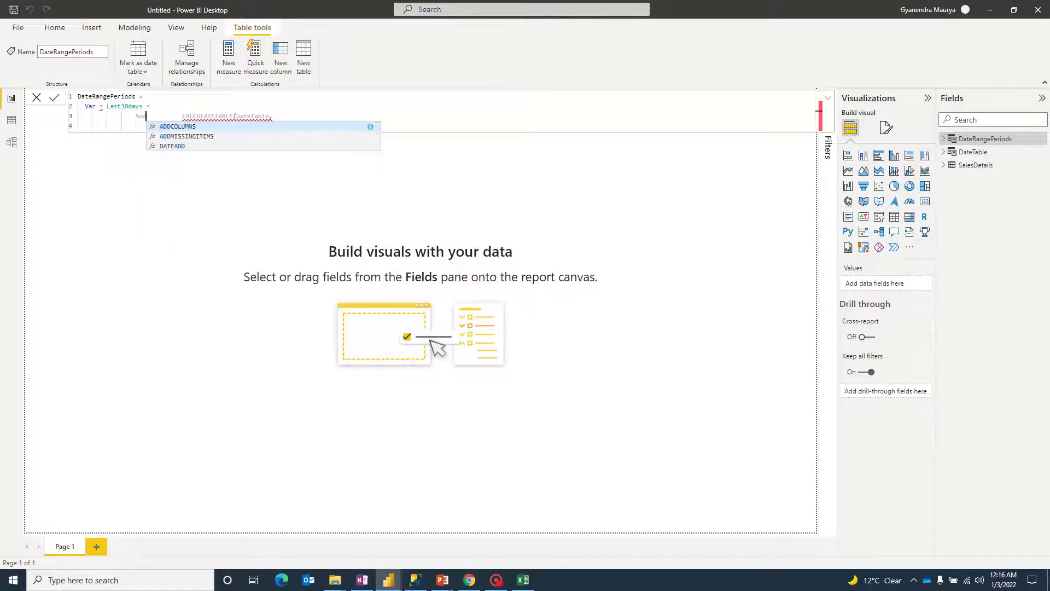
{"action": "key", "text": "Tab"}
{"action": "key", "text": "shift+Return"}
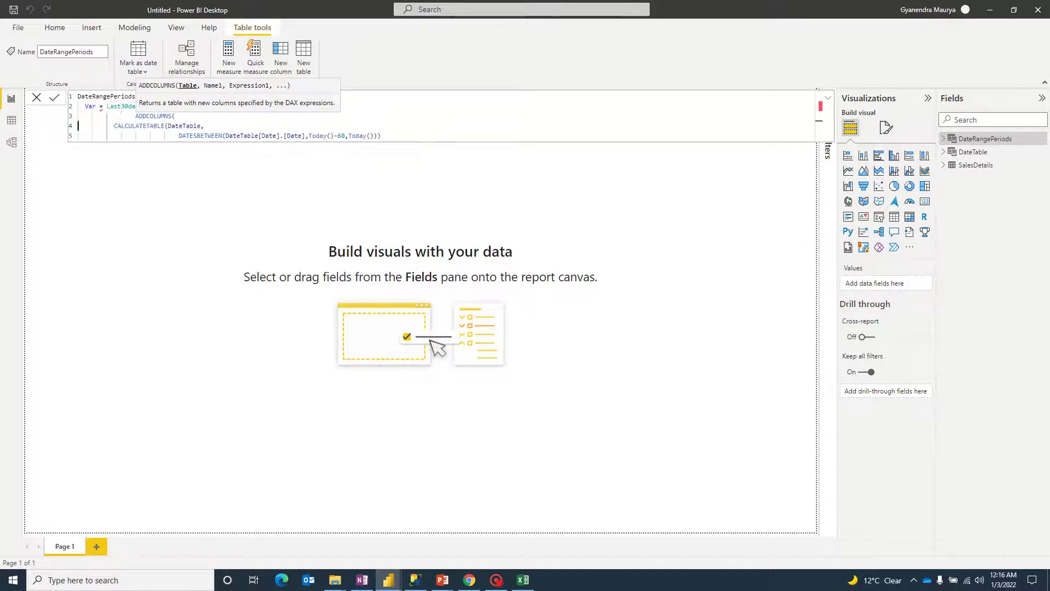
{"action": "key", "text": "Tab"}
{"action": "key", "text": "Tab"}
{"action": "key", "text": "Tab"}
{"action": "key", "text": "Tab"}
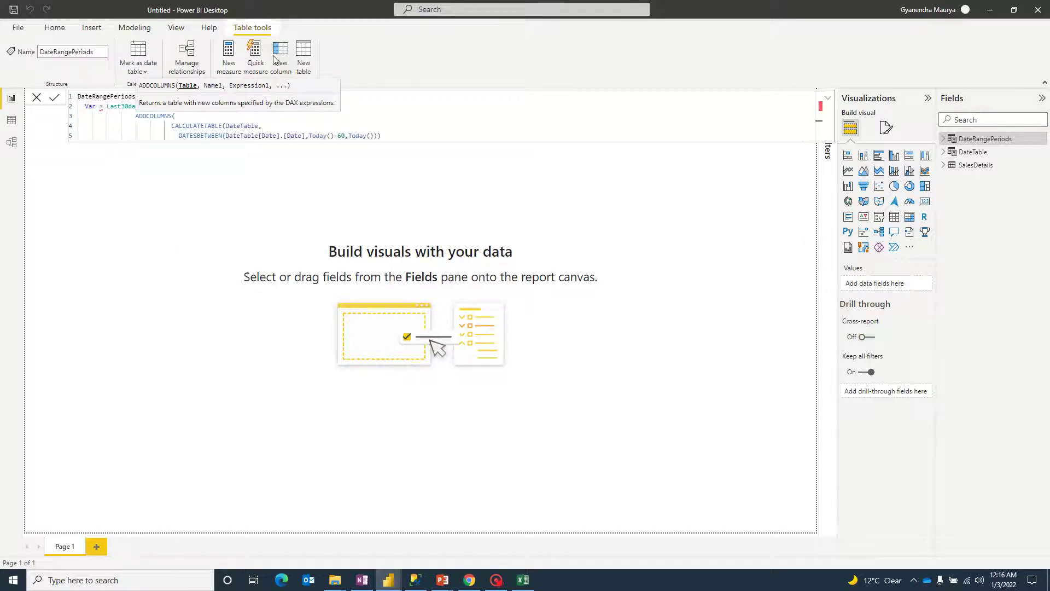
{"action": "key", "text": "Escape"}
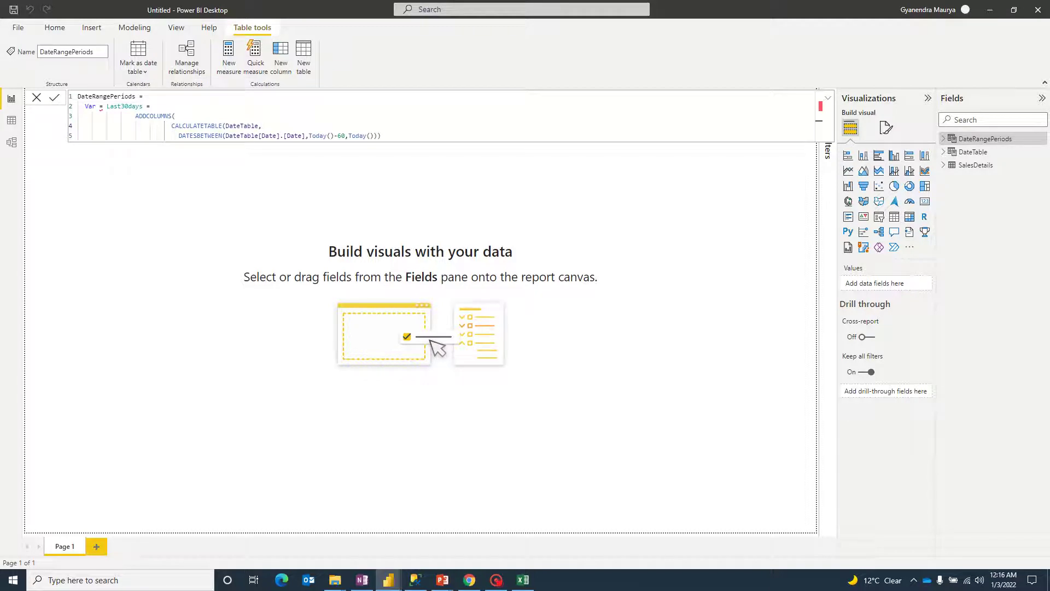
Set the DATESBETWEEN start date in the Last30days variable to Today()-30
{"action": "left_click", "coordinate": [339, 135]}
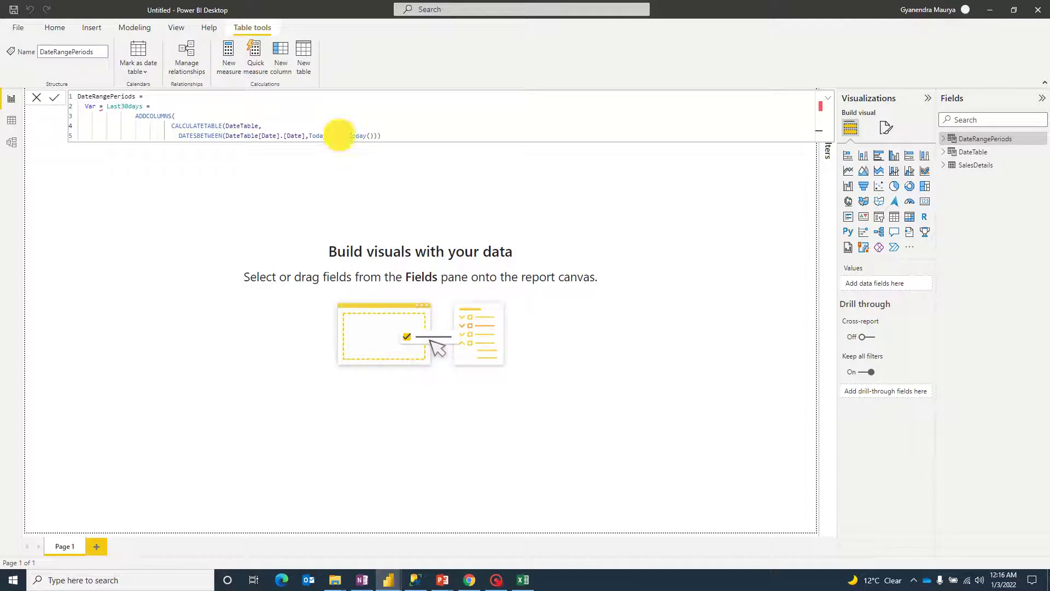
{"action": "key", "text": "BackSpace"}
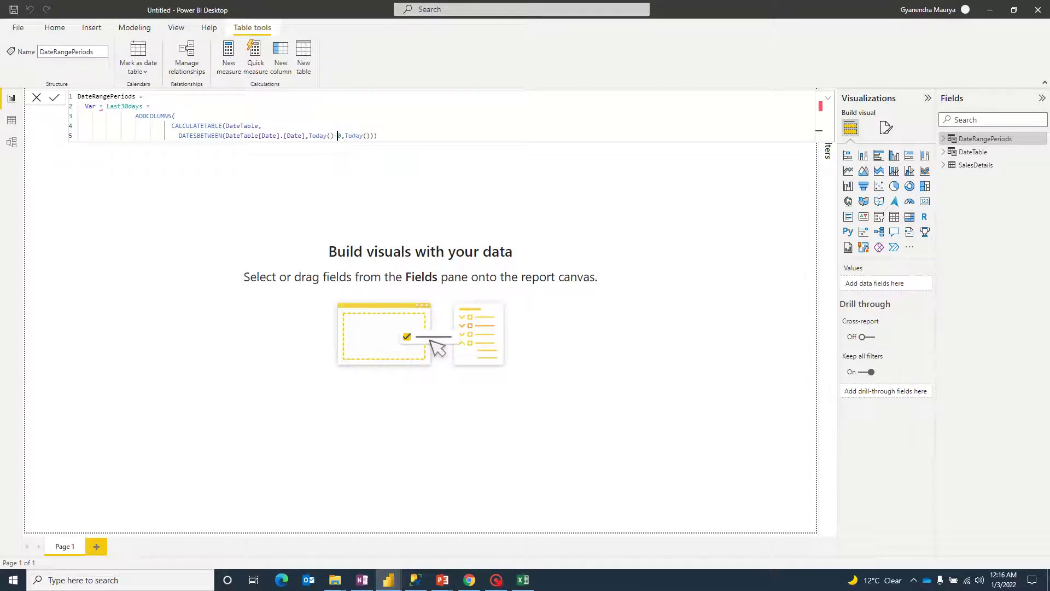
{"action": "type", "text": "3"}
Keep the closing parentheses of DATESBETWEEN and CALCULATETABLE and start a new line for the remaining ADDCOLUMNS arguments
{"action": "key", "text": "Right"}
{"action": "key", "text": "Right"}
{"action": "key", "text": "Right"}
{"action": "key", "text": "Right"}
{"action": "key", "text": "Right"}
{"action": "key", "text": "Right"}
{"action": "key", "text": "Right"}
{"action": "key", "text": "Right"}
{"action": "key", "text": "Right"}
{"action": "key", "text": "Right"}
{"action": "type", "text": ","}
{"action": "key", "text": "BackSpace"}
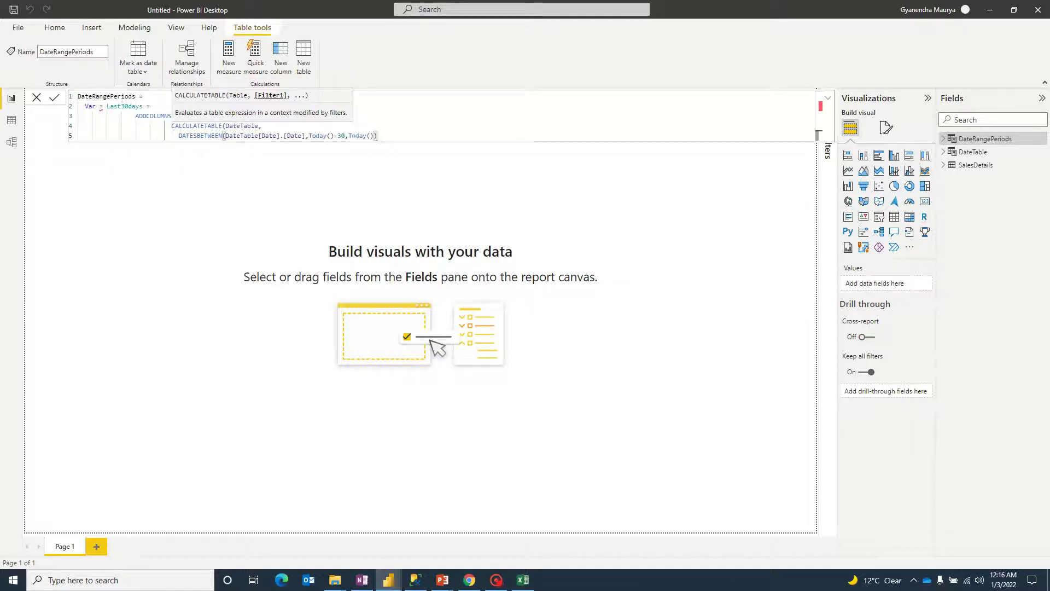
{"action": "key", "text": "Right"}
{"action": "type", "text": ","}
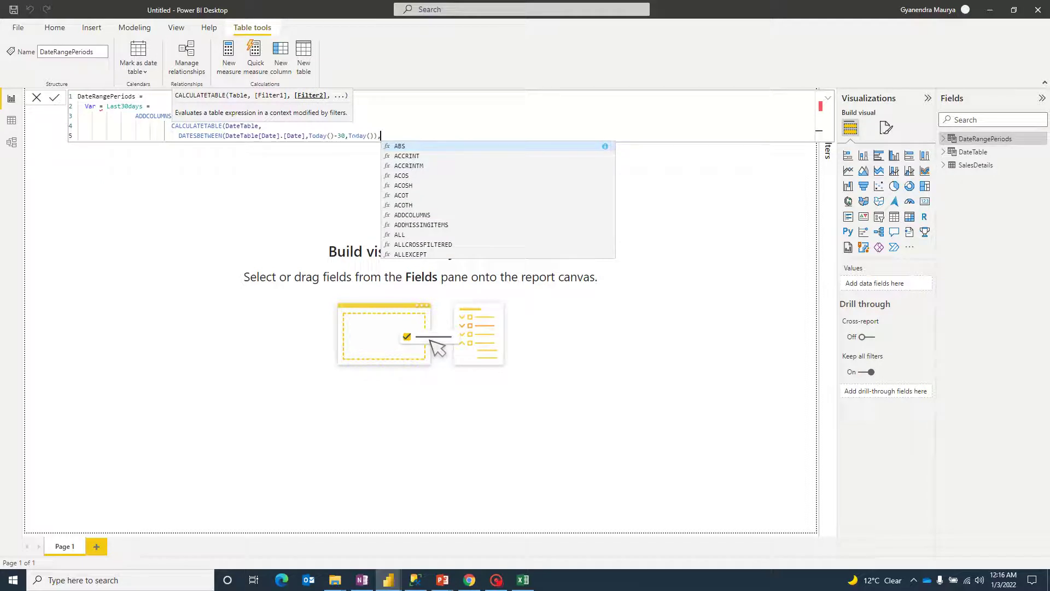
{"action": "key", "text": "BackSpace"}
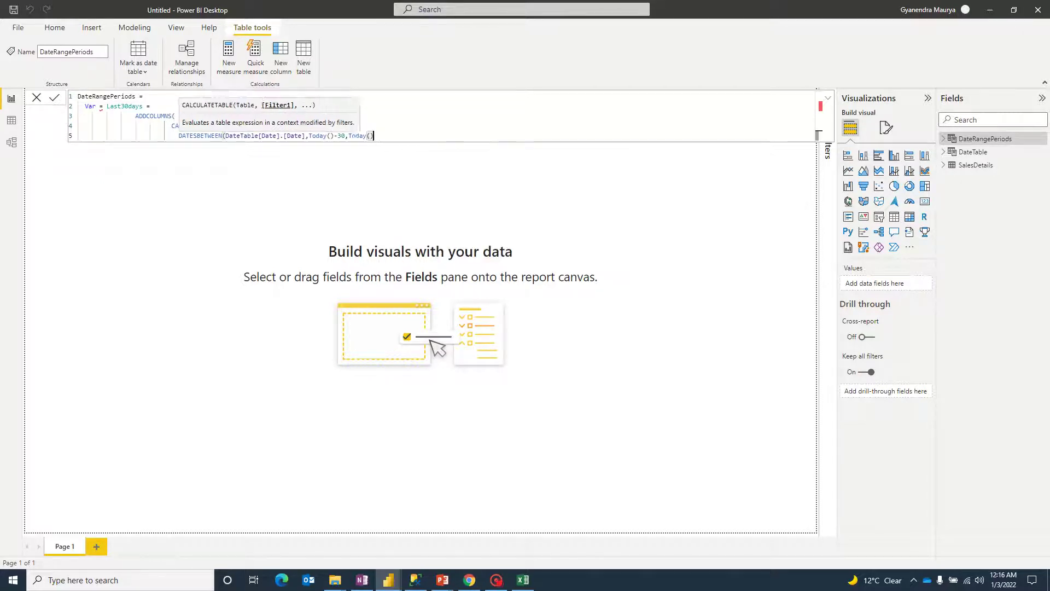
{"action": "type", "text": ")"}
{"action": "key", "text": "shift+Return"}
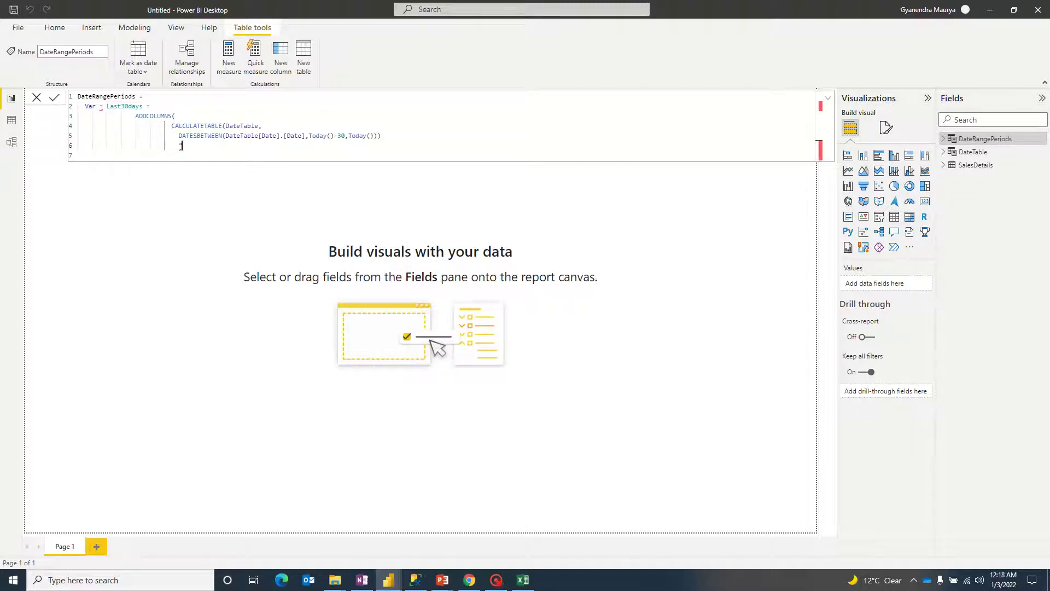
Remove the stray equals sign between Var and Last30days
{"action": "left_click", "coordinate": [103, 106]}
{"action": "key", "text": "BackSpace"}
{"action": "key", "text": "BackSpace"}
Add the ADDCOLUMNS column name "DaysRange" with the value "30 days" and close the function
{"action": "left_click", "coordinate": [182, 146]}
{"action": "type", "text": "DaysRange\","}
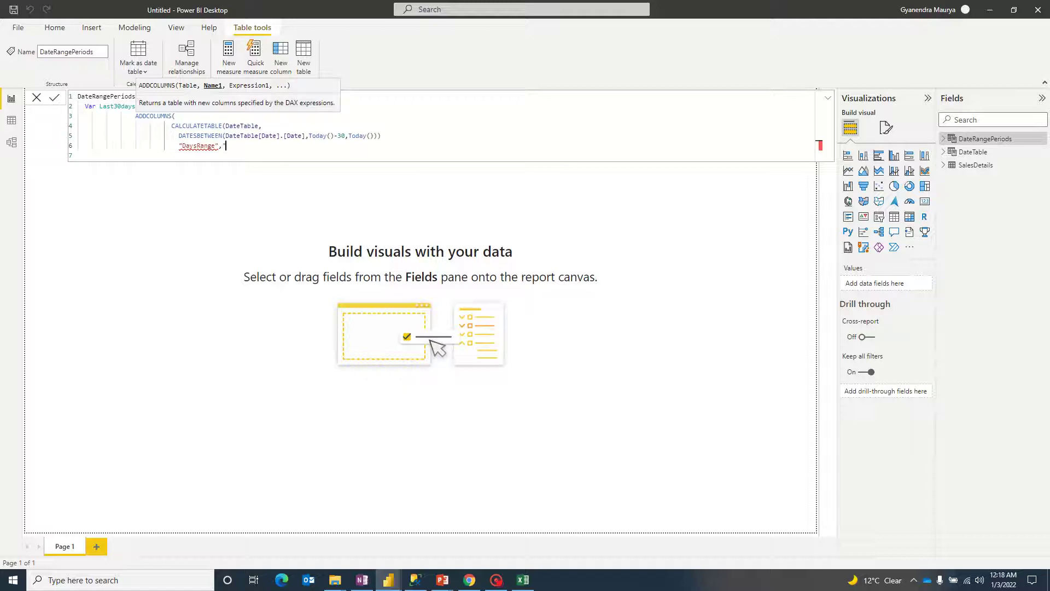
{"action": "type", "text": "30 days\")"}
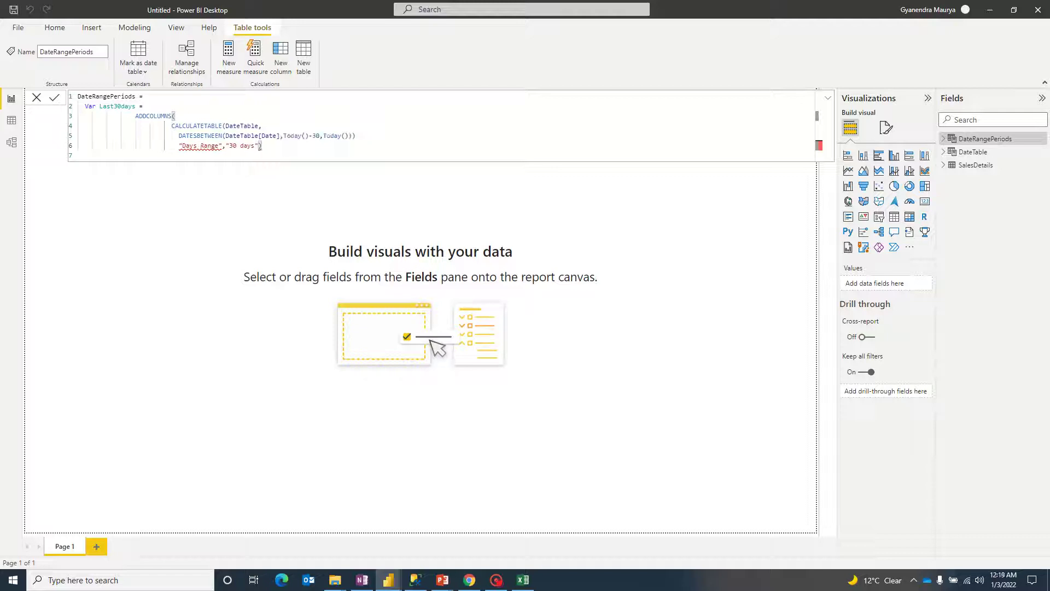
Add a comma after the CALCULATETABLE expression in Last30days and paste a copy of the whole variable block below it
{"action": "left_click", "coordinate": [357, 136]}
{"action": "type", "text": ","}
{"action": "left_click", "coordinate": [285, 143]}
{"action": "left_click_drag", "start_coordinate": [273, 147], "coordinate": [67, 114]}
{"action": "key", "text": "ctrl+c"}
{"action": "left_click", "coordinate": [277, 145]}
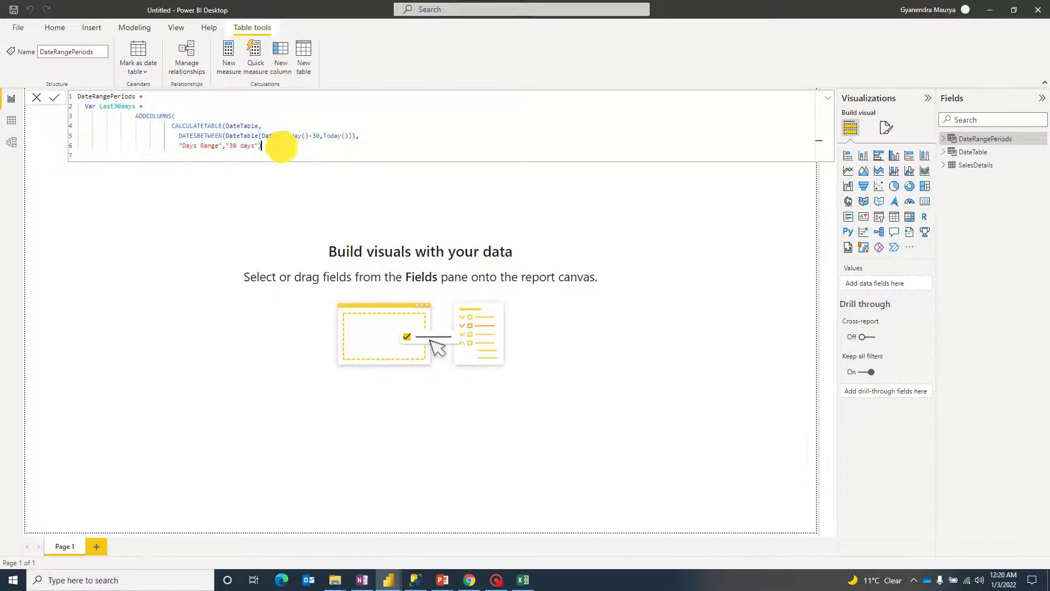
{"action": "key", "text": "Return"}
{"action": "key", "text": "Return"}
{"action": "key", "text": "ctrl+v"}
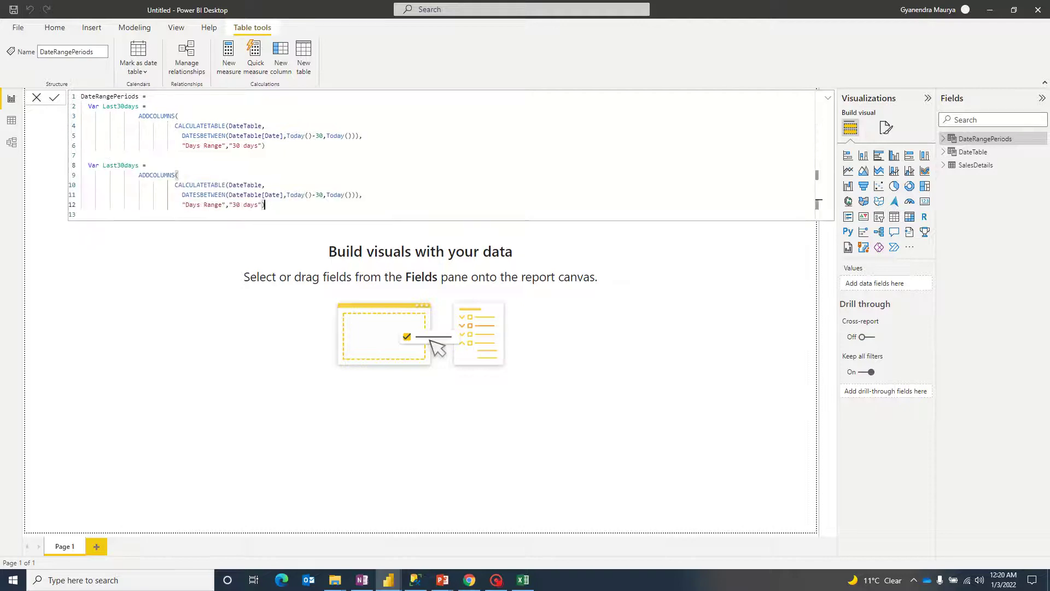
Turn the copied block into Last60days, with start date Today()-60 and the label "60 days"
{"action": "left_click", "coordinate": [121, 164]}
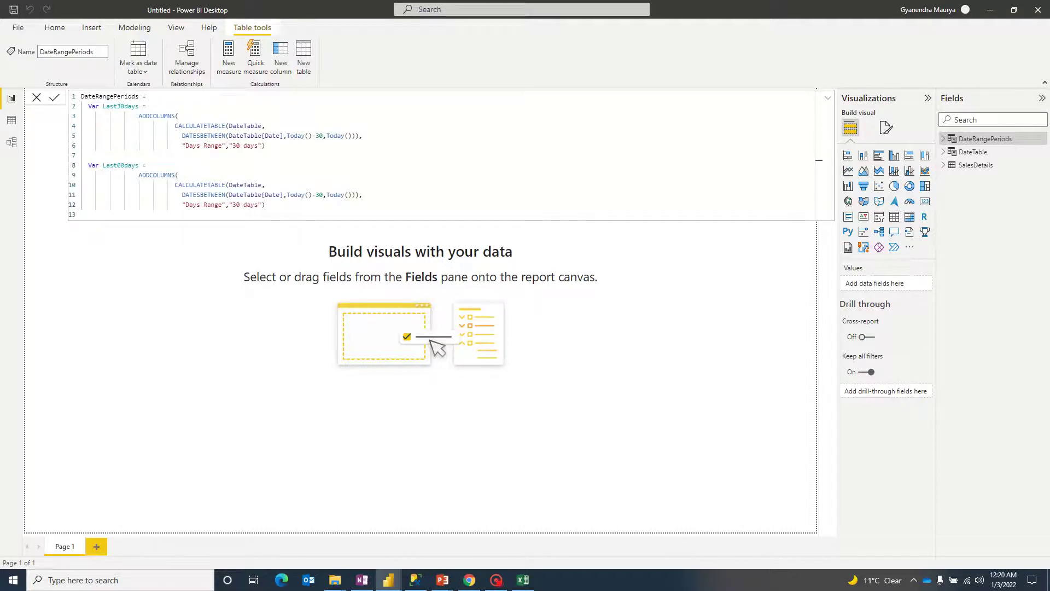
{"action": "left_click", "coordinate": [320, 195]}
{"action": "key", "text": "BackSpace"}
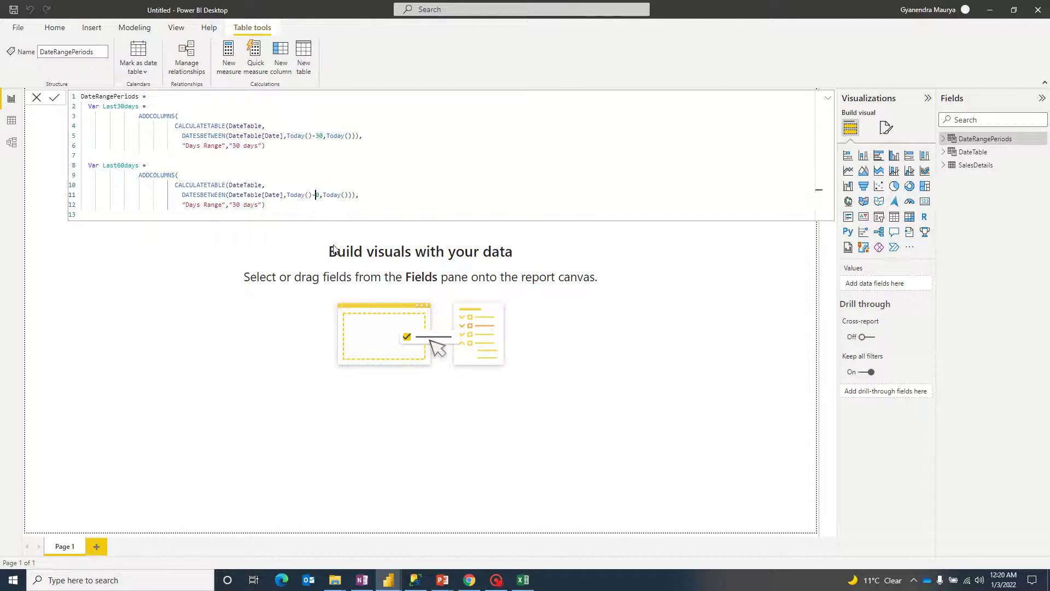
{"action": "type", "text": "6"}
{"action": "left_click", "coordinate": [236, 205]}
{"action": "key", "text": "BackSpace"}
{"action": "type", "text": "6"}
Duplicate the Last60days variable block below itself
{"action": "left_click_drag", "start_coordinate": [265, 204], "coordinate": [83, 170]}
{"action": "key", "text": "ctrl+c"}
{"action": "key", "text": "ctrl+End"}
{"action": "key", "text": "Return"}
{"action": "key", "text": "ctrl+v"}
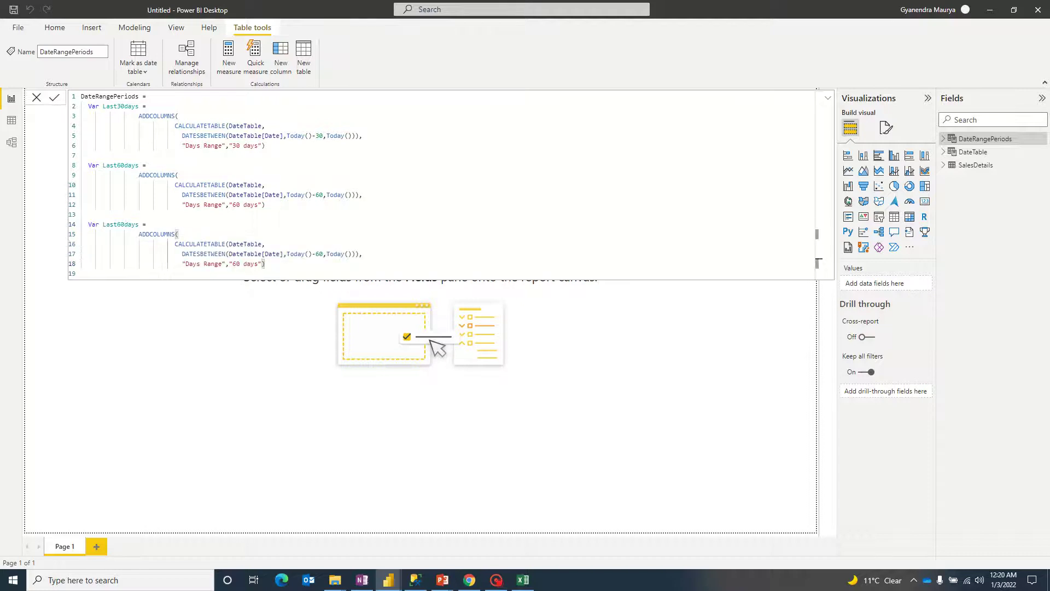
Change the second Last60days block to Last90days, with the label "90 days" and start date Today()-90
{"action": "left_click", "coordinate": [121, 225]}
{"action": "key", "text": "BackSpace"}
{"action": "type", "text": "9"}
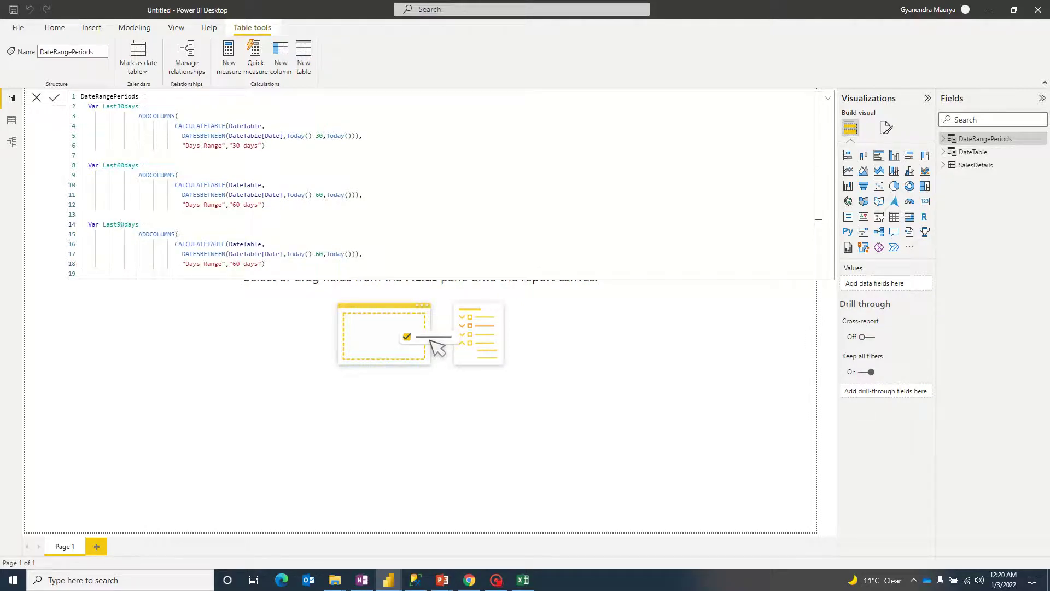
{"action": "left_click", "coordinate": [239, 263]}
{"action": "key", "text": "BackSpace"}
{"action": "type", "text": "9"}
{"action": "left_click", "coordinate": [320, 254]}
{"action": "key", "text": "BackSpace"}
{"action": "type", "text": "9"}
{"action": "left_click", "coordinate": [268, 263]}
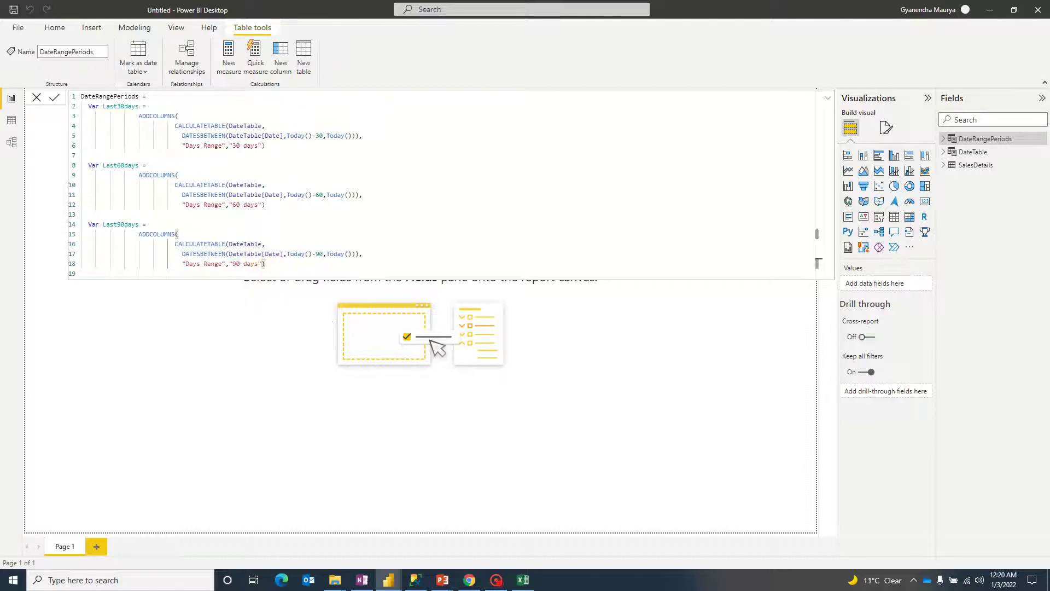
Paste another copy of the Last60days block below Last90days and rename its variable LifeTimeData
{"action": "key", "text": "Return"}
{"action": "key", "text": "Return"}
{"action": "key", "text": "ctrl+v"}
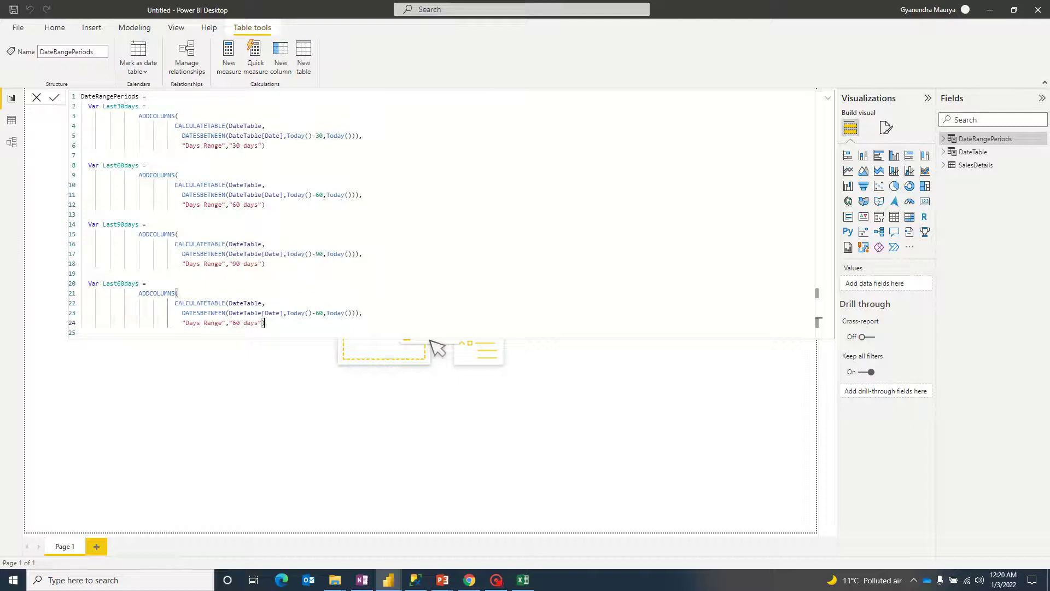
{"action": "left_click", "coordinate": [139, 284]}
{"action": "key", "text": "BackSpace"}
{"action": "key", "text": "BackSpace"}
{"action": "key", "text": "BackSpace"}
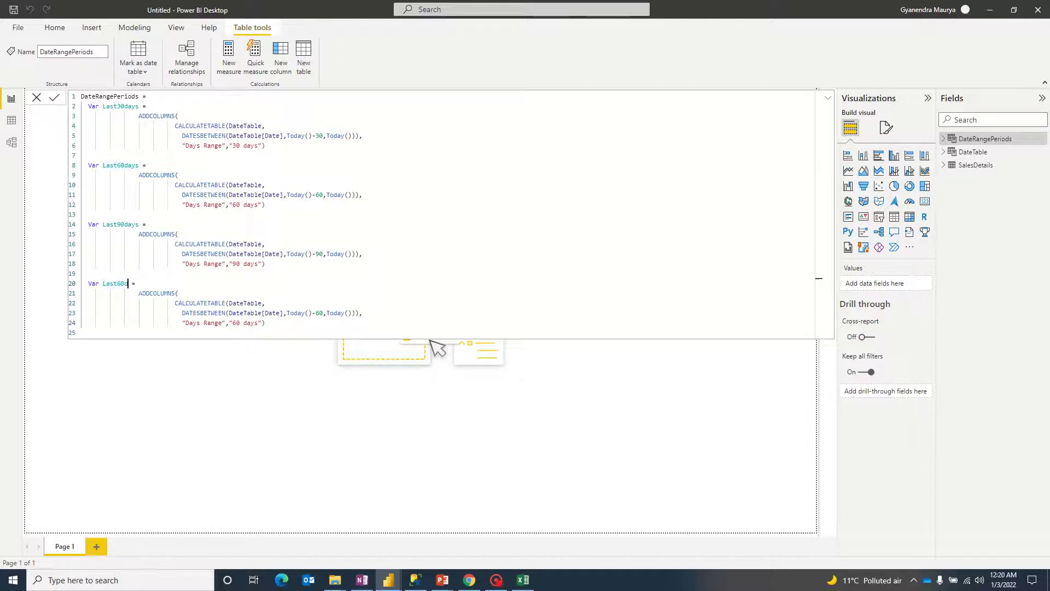
{"action": "type", "text": "LifeTimeR"}
{"action": "left_click", "coordinate": [264, 303]}
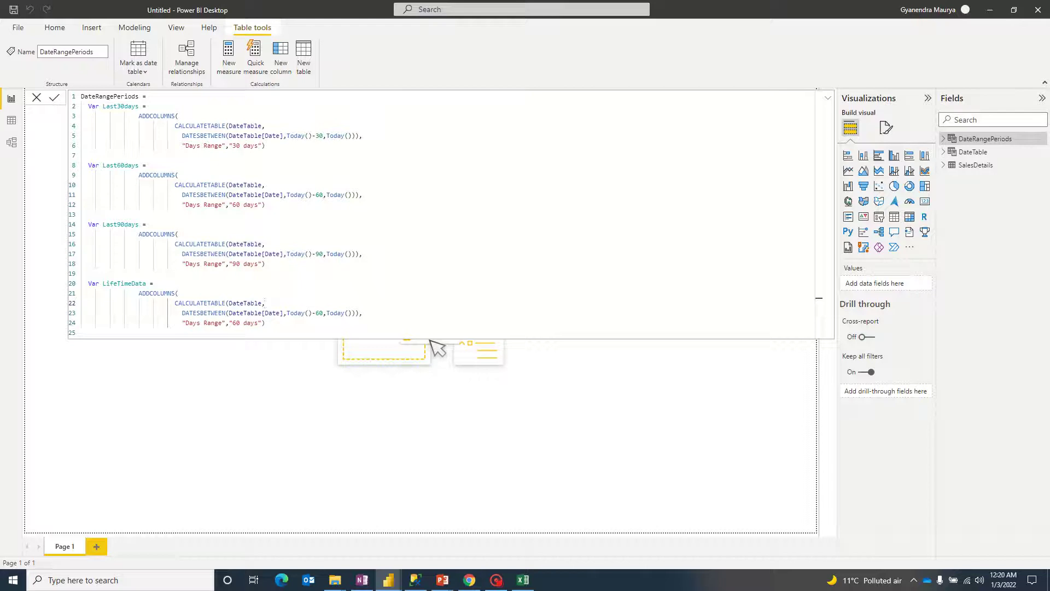
Remove the DATESBETWEEN filter from LifeTimeData so it uses CALCULATETABLE(DateTable) followed by a comma
{"action": "key", "text": "BackSpace"}
{"action": "type", "text": ")"}
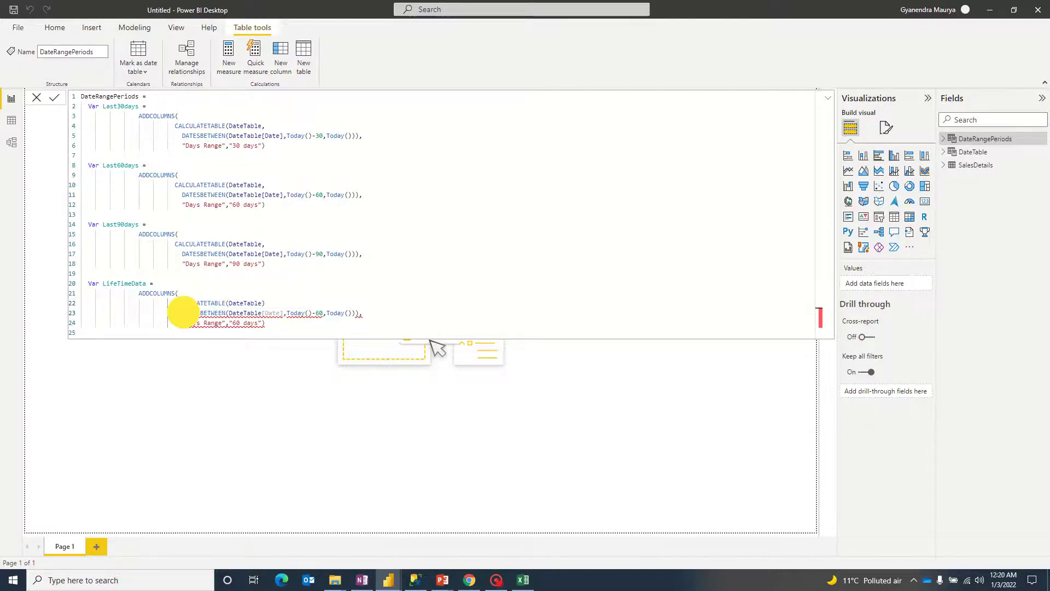
{"action": "left_click_drag", "start_coordinate": [183, 312], "coordinate": [363, 313]}
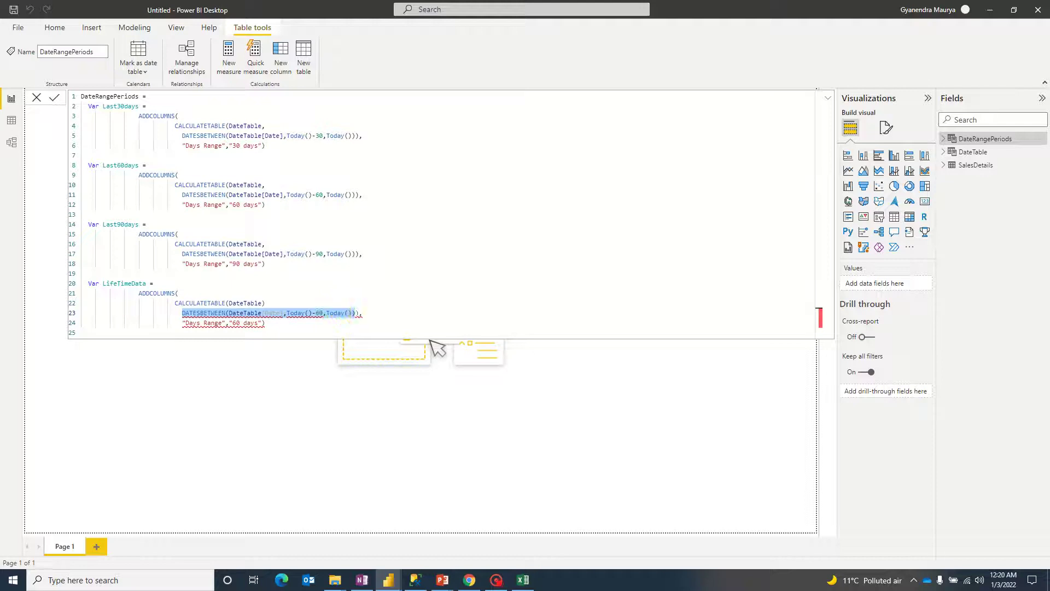
{"action": "key", "text": "BackSpace"}
{"action": "key", "text": "BackSpace"}
{"action": "key", "text": "BackSpace"}
{"action": "key", "text": "BackSpace"}
{"action": "key", "text": "BackSpace"}
{"action": "key", "text": "BackSpace"}
{"action": "key", "text": "BackSpace"}
{"action": "key", "text": "BackSpace"}
{"action": "key", "text": "BackSpace"}
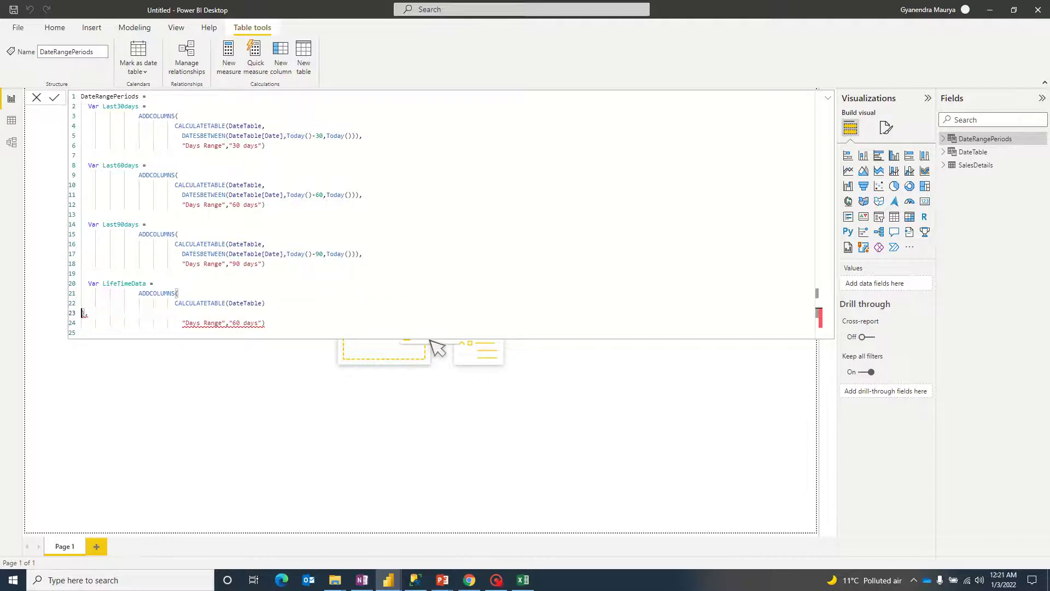
{"action": "type", "text": ","}
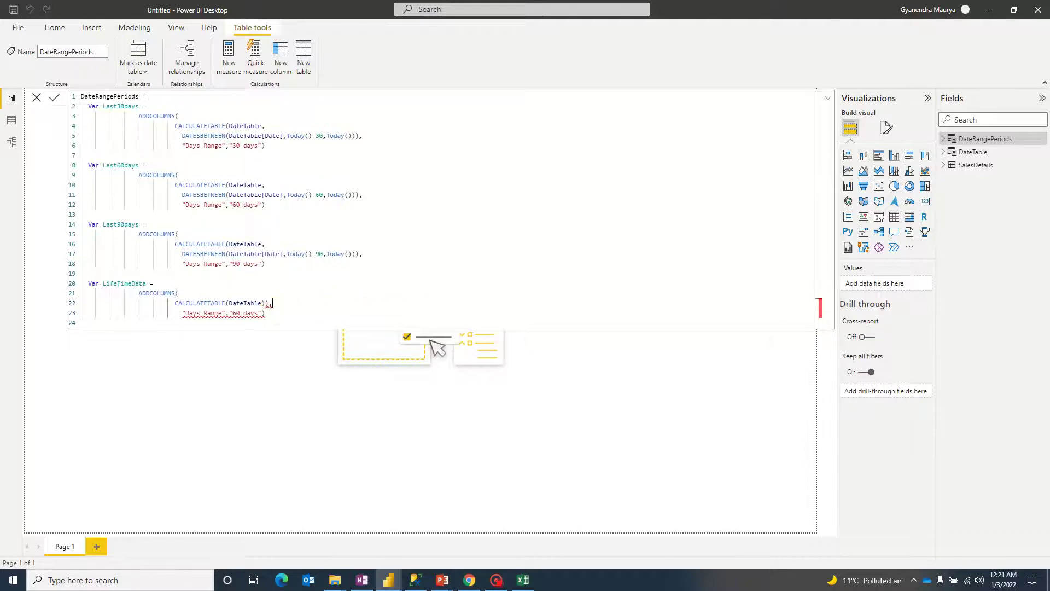
Bring the "Days Range" arguments of LifeTimeData up onto the CALCULATETABLE line without the extra spaces
{"action": "left_click", "coordinate": [268, 303]}
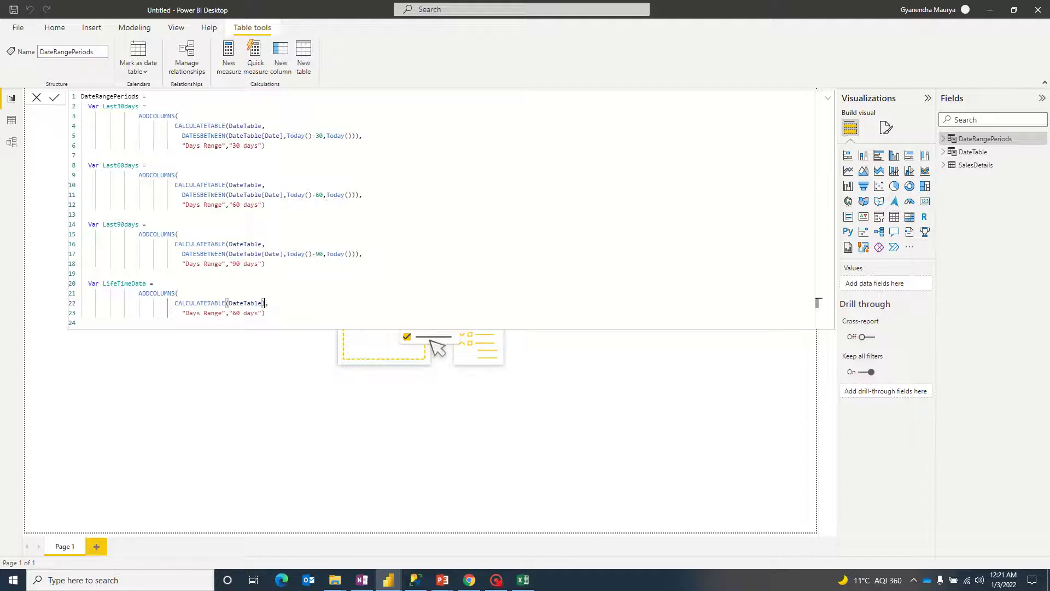
{"action": "key", "text": "Delete"}
{"action": "key", "text": "Delete"}
{"action": "key", "text": "Delete"}
{"action": "key", "text": "Delete"}
{"action": "key", "text": "Delete"}
{"action": "key", "text": "Delete"}
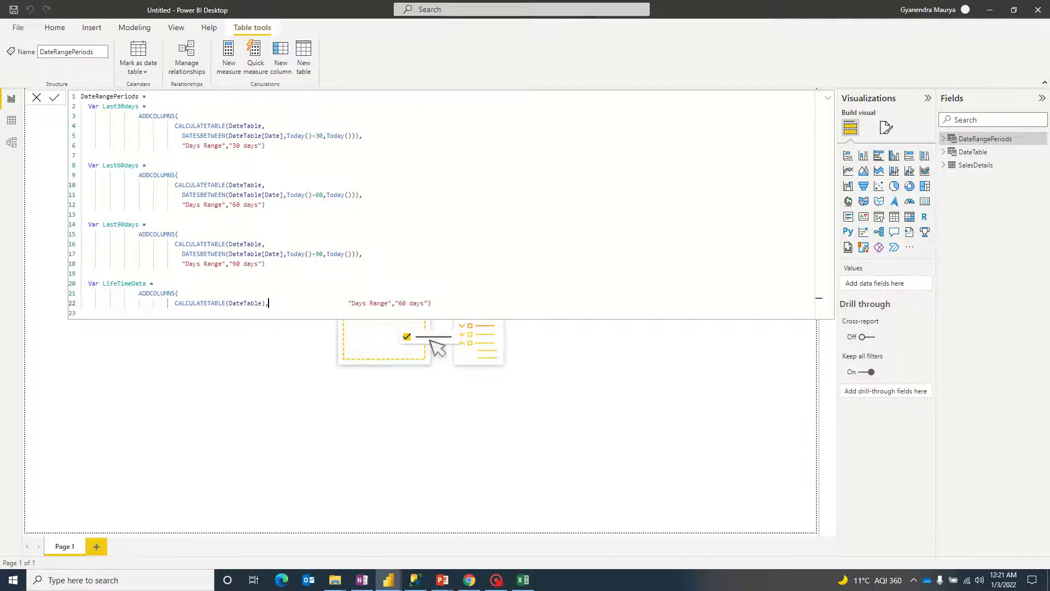
{"action": "key", "text": "Delete"}
{"action": "key", "text": "Delete"}
{"action": "key", "text": "Delete"}
{"action": "key", "text": "Delete"}
{"action": "key", "text": "Delete"}
{"action": "key", "text": "Delete"}
{"action": "key", "text": "Delete"}
{"action": "key", "text": "Delete"}
{"action": "key", "text": "Delete"}
{"action": "key", "text": "Delete"}
{"action": "key", "text": "Delete"}
{"action": "key", "text": "Delete"}
{"action": "key", "text": "Delete"}
{"action": "key", "text": "Delete"}
{"action": "key", "text": "Delete"}
{"action": "key", "text": "Delete"}
{"action": "key", "text": "Delete"}
{"action": "key", "text": "Delete"}
{"action": "key", "text": "Delete"}
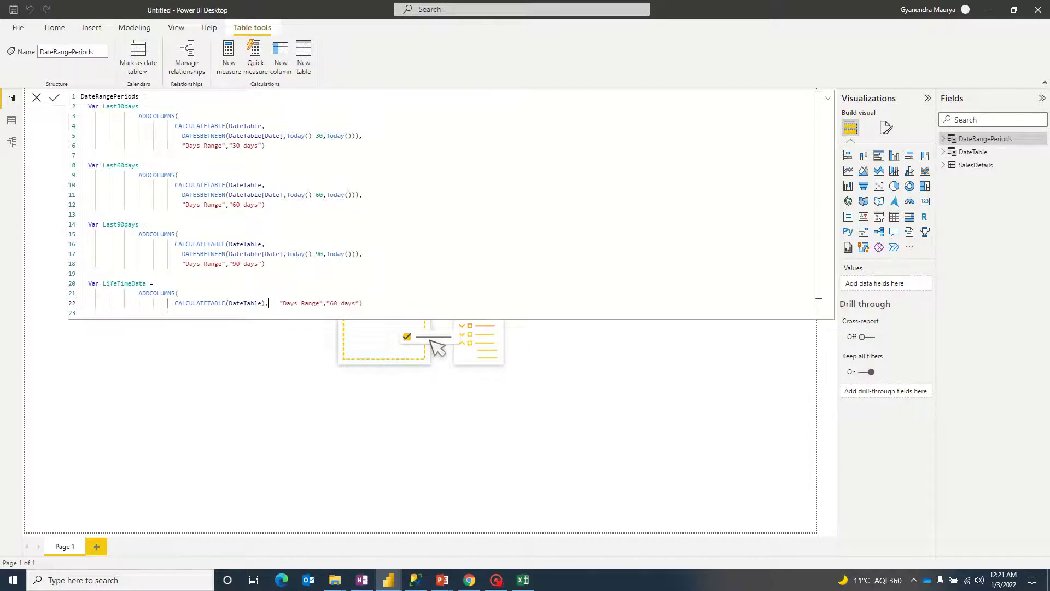
{"action": "key", "text": "Delete"}
{"action": "key", "text": "Delete"}
{"action": "key", "text": "Delete"}
Set the Days Range label of LifeTimeData to "Lifetime"
{"action": "left_click", "coordinate": [343, 303]}
{"action": "key", "text": "BackSpace"}
{"action": "key", "text": "BackSpace"}
{"action": "type", "text": "Life TIme"}
{"action": "key", "text": "BackSpace"}
{"action": "key", "text": "BackSpace"}
{"action": "key", "text": "Right"}
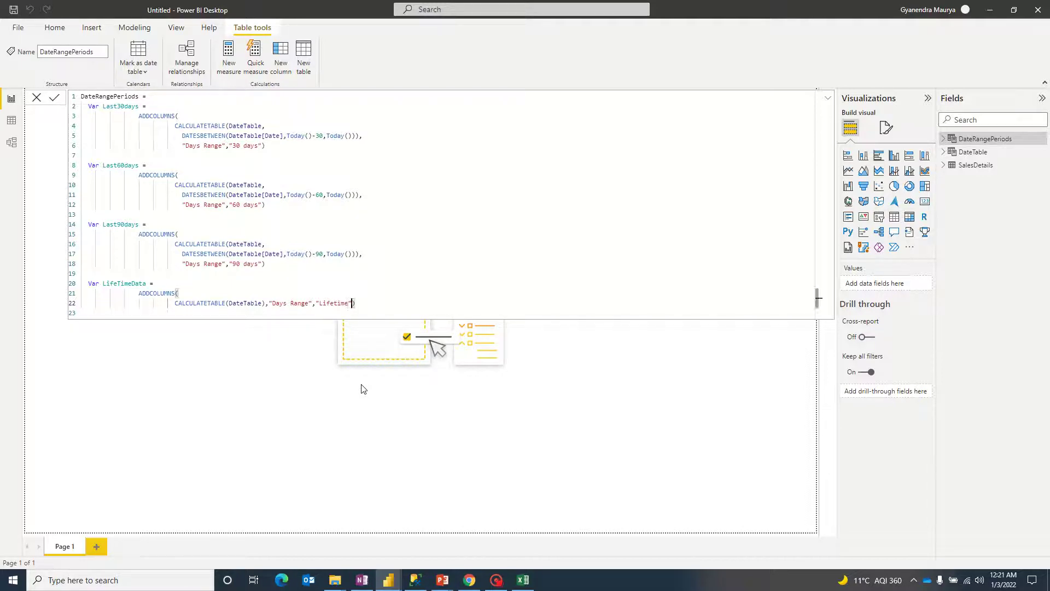
Add a Return statement below the variables and start a UNION function on the following indented line
{"action": "key", "text": "Return"}
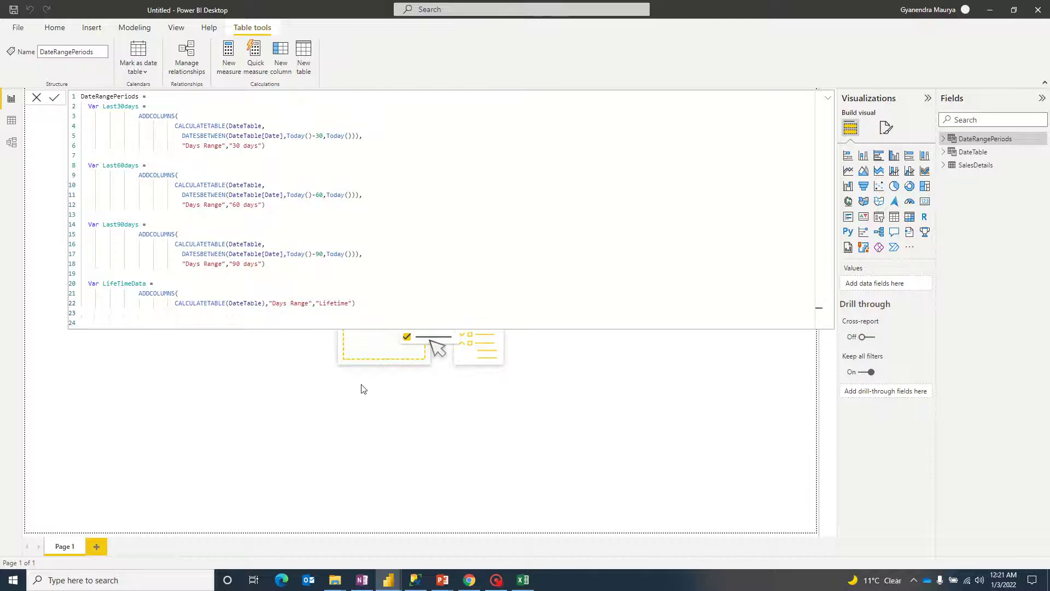
{"action": "key", "text": "Return"}
{"action": "type", "text": "Var"}
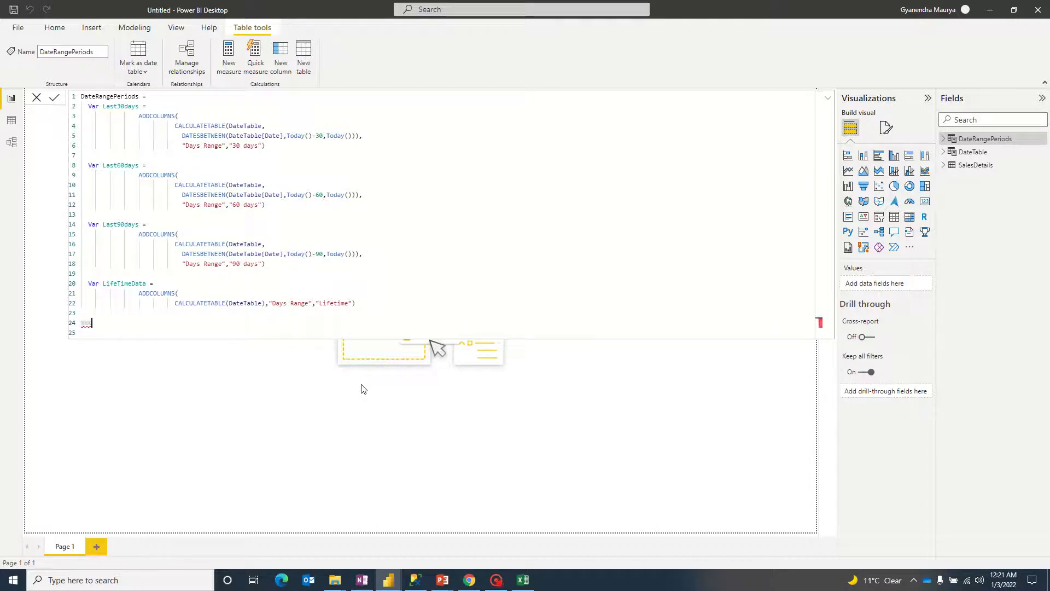
{"action": "type", "text": "urn"}
{"action": "key", "text": "Return"}
{"action": "key", "text": "Tab"}
{"action": "type", "text": "UnION"}
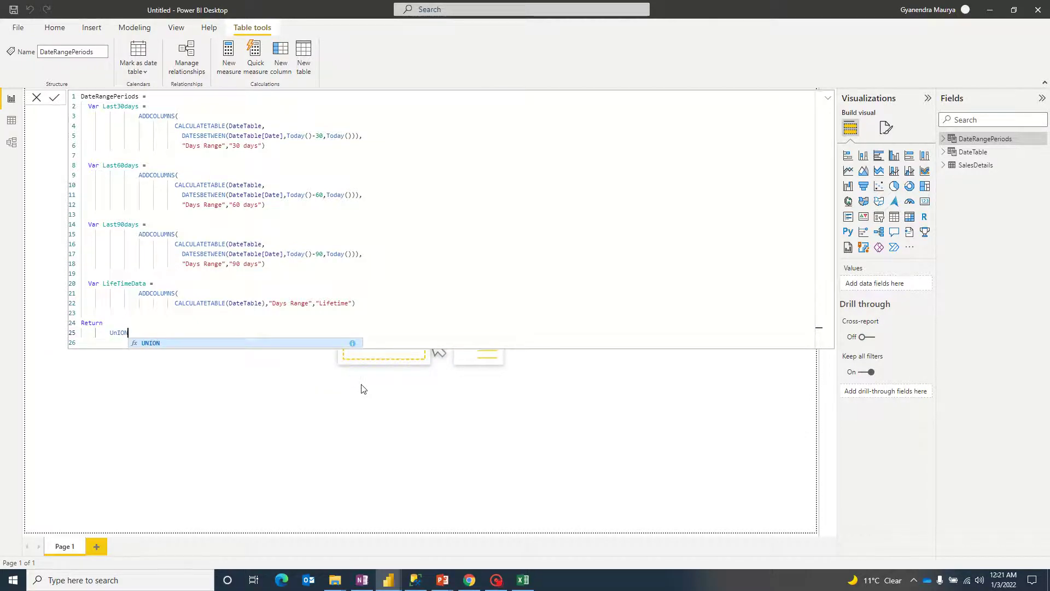
{"action": "key", "text": "Tab"}
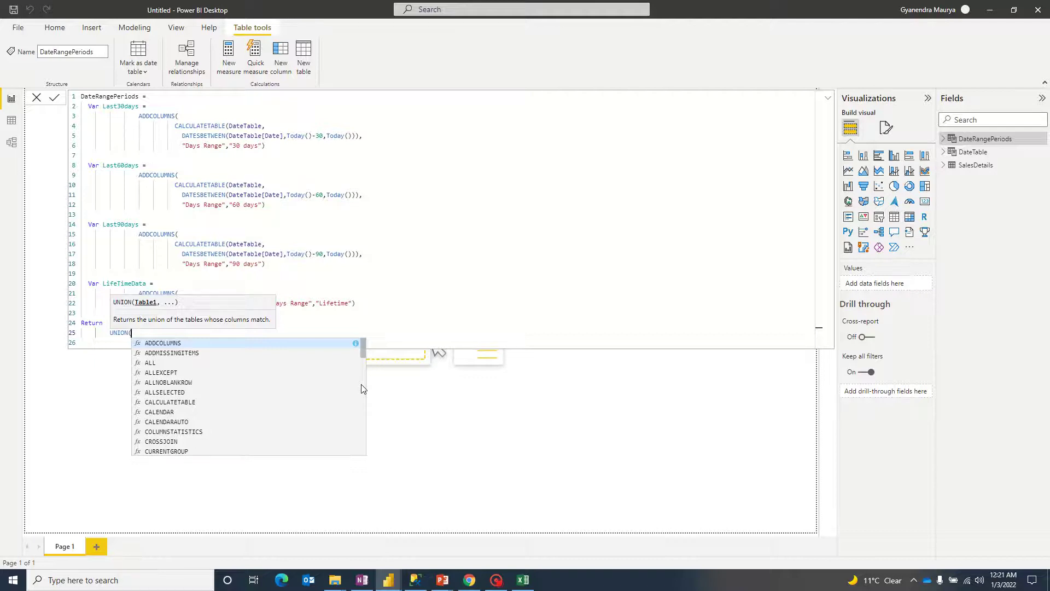
Enter Last30days and Last60days as the first two tables of the UNION
{"action": "type", "text": "Lst"}
{"action": "key", "text": "BackSpace"}
{"action": "key", "text": "BackSpace"}
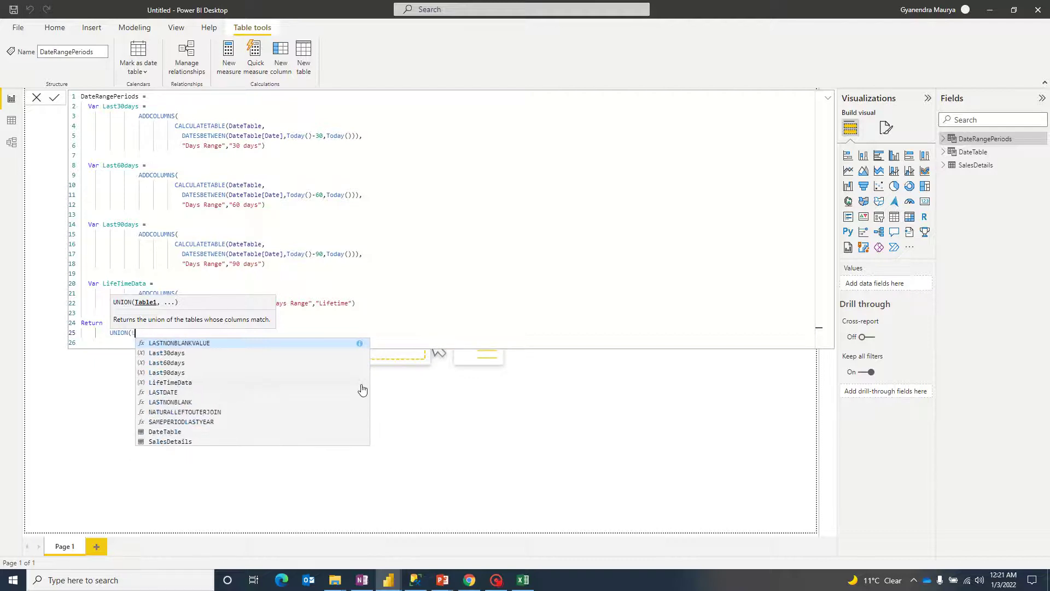
{"action": "type", "text": "as"}
{"action": "key", "text": "Down"}
{"action": "key", "text": "Tab"}
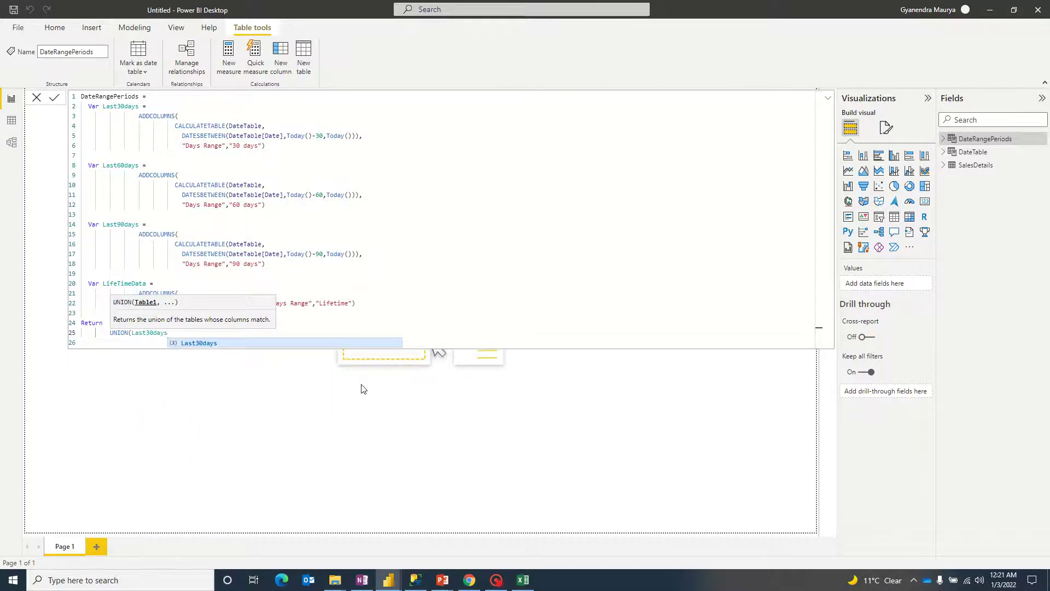
{"action": "type", "text": ",Last"}
{"action": "key", "text": "Down"}
{"action": "key", "text": "Tab"}
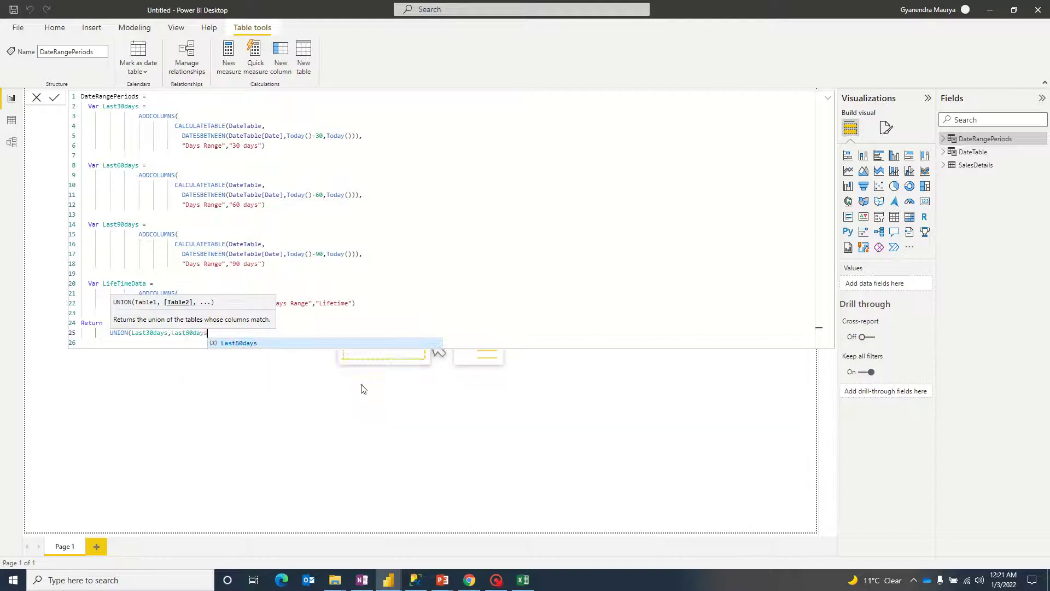
Add Last90days and LifeTimeData to the UNION, close the function and commit the DateRangePeriods formula
{"action": "type", "text": ",a"}
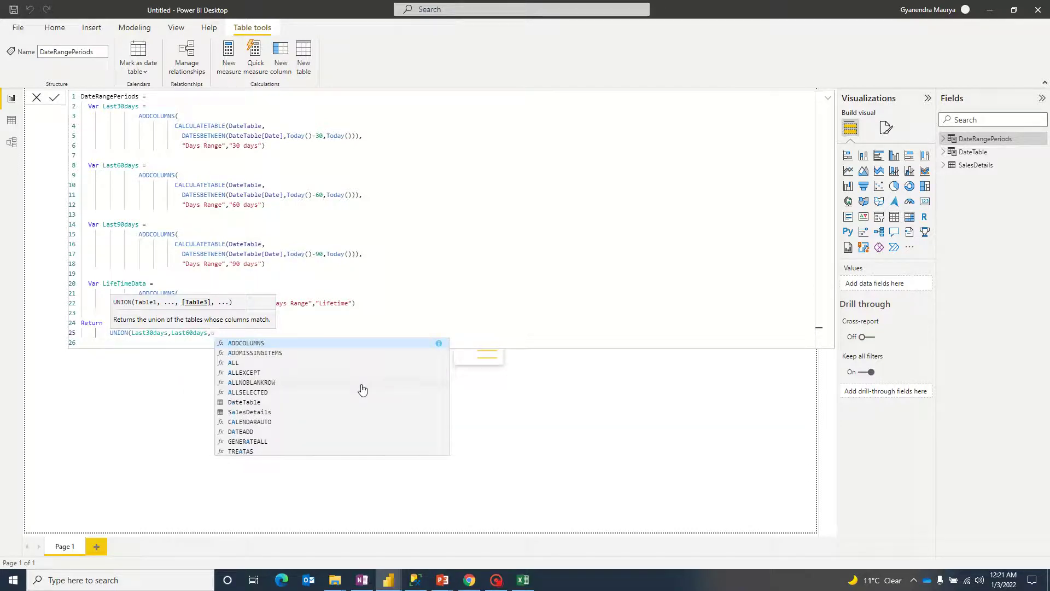
{"action": "key", "text": "BackSpace"}
{"action": "type", "text": "Last"}
{"action": "key", "text": "Down"}
{"action": "key", "text": "Down"}
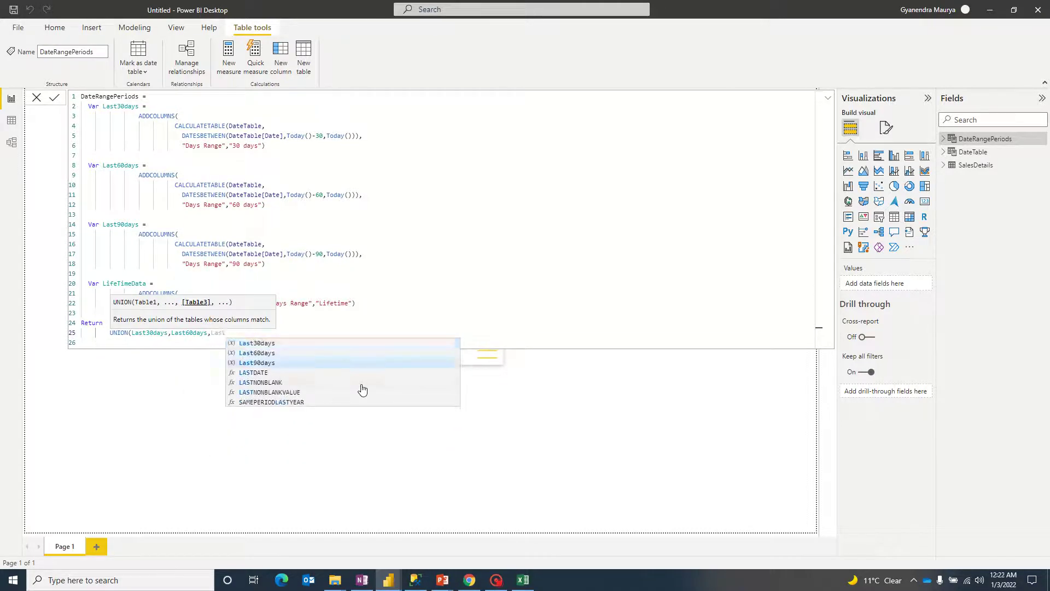
{"action": "key", "text": "Tab"}
{"action": "type", "text": ",La"}
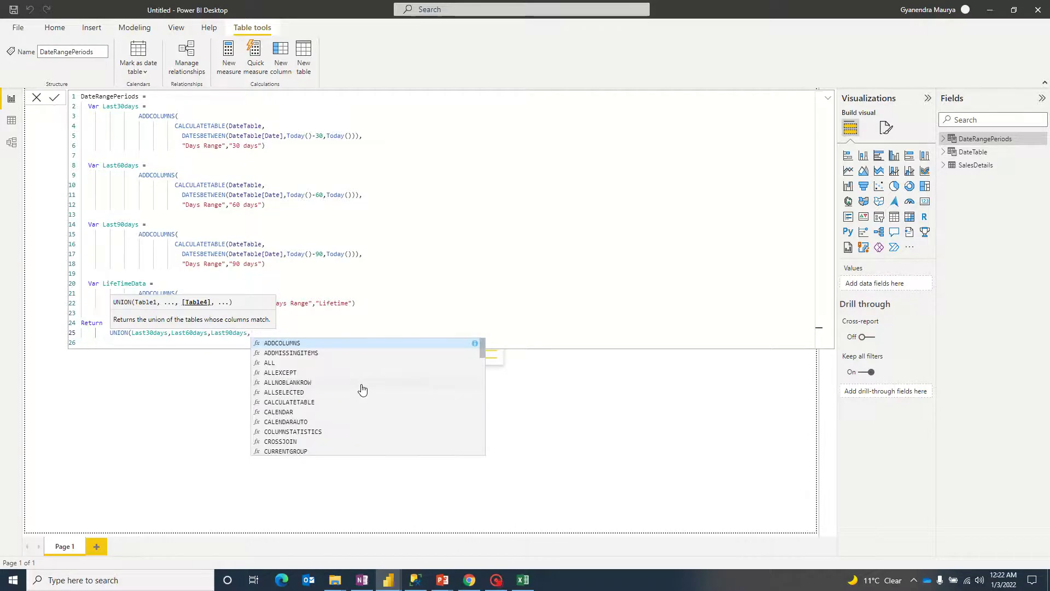
{"action": "key", "text": "BackSpace"}
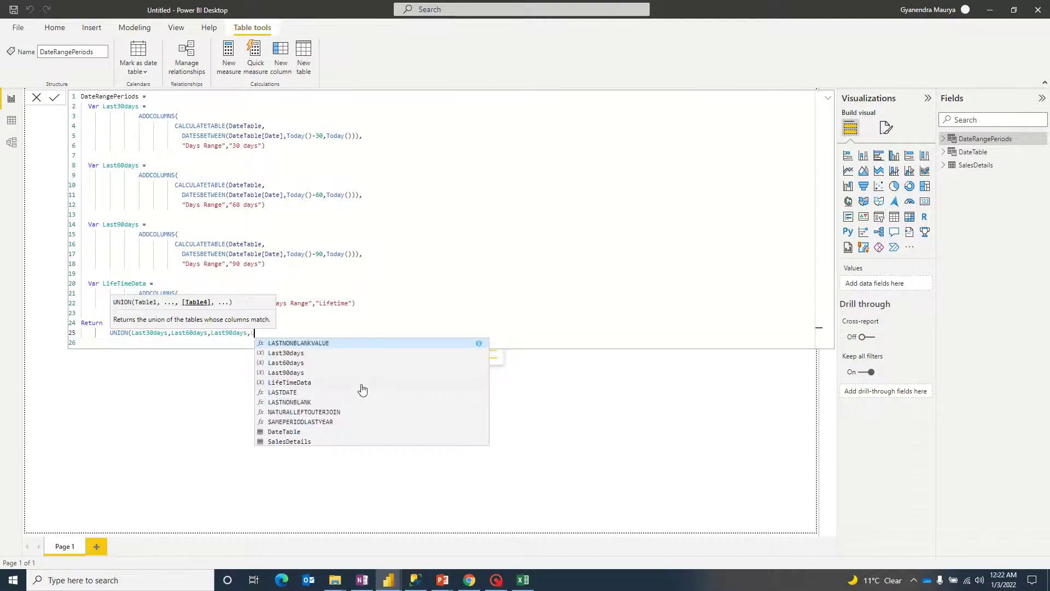
{"action": "type", "text": "ifeTimeData"}
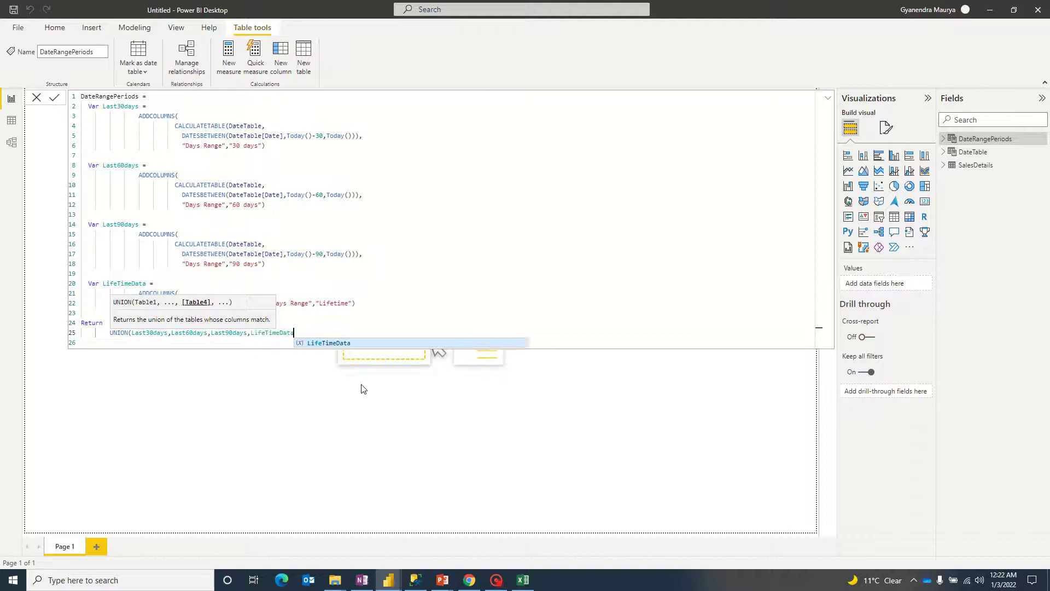
{"action": "key", "text": "Tab"}
{"action": "type", "text": ")"}
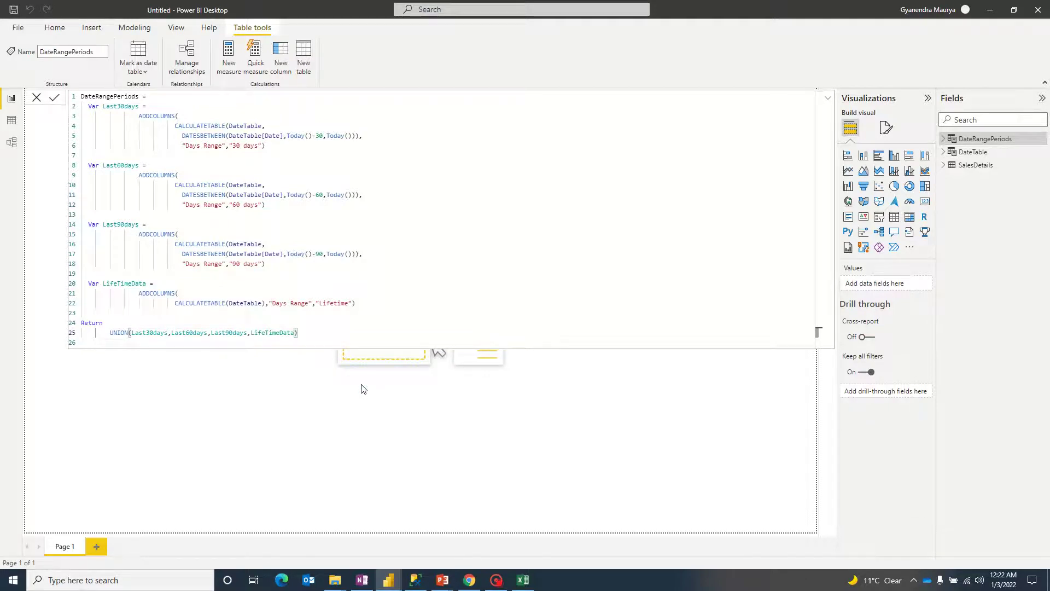
{"action": "key", "text": "Return"}
Show the DateRangePeriods table data with the formula collapsed and check the distinct values in the Days Range column
{"action": "left_click", "coordinate": [9, 125]}
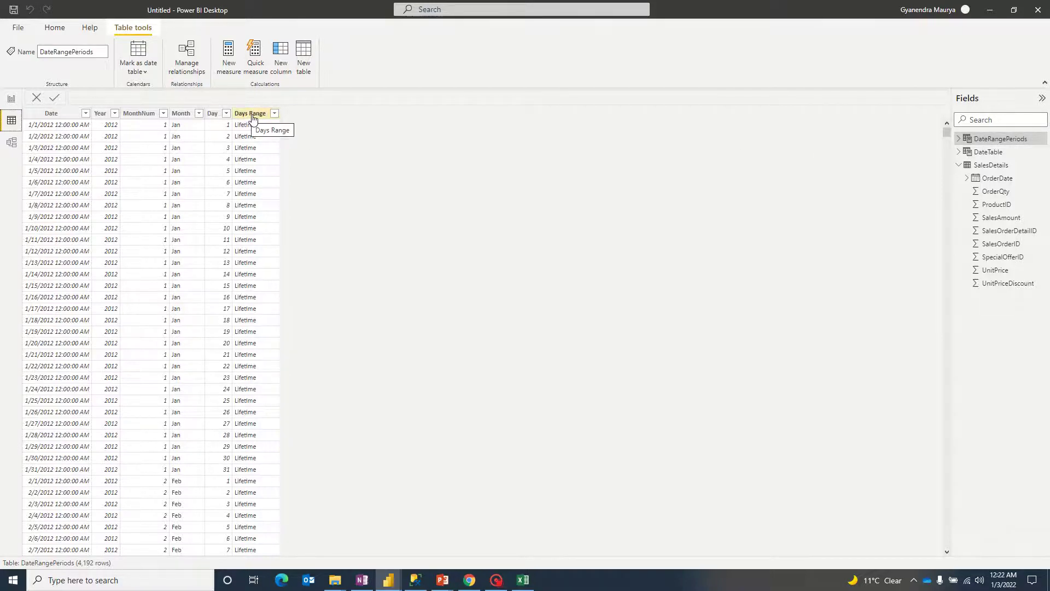
{"action": "left_click", "coordinate": [276, 116]}
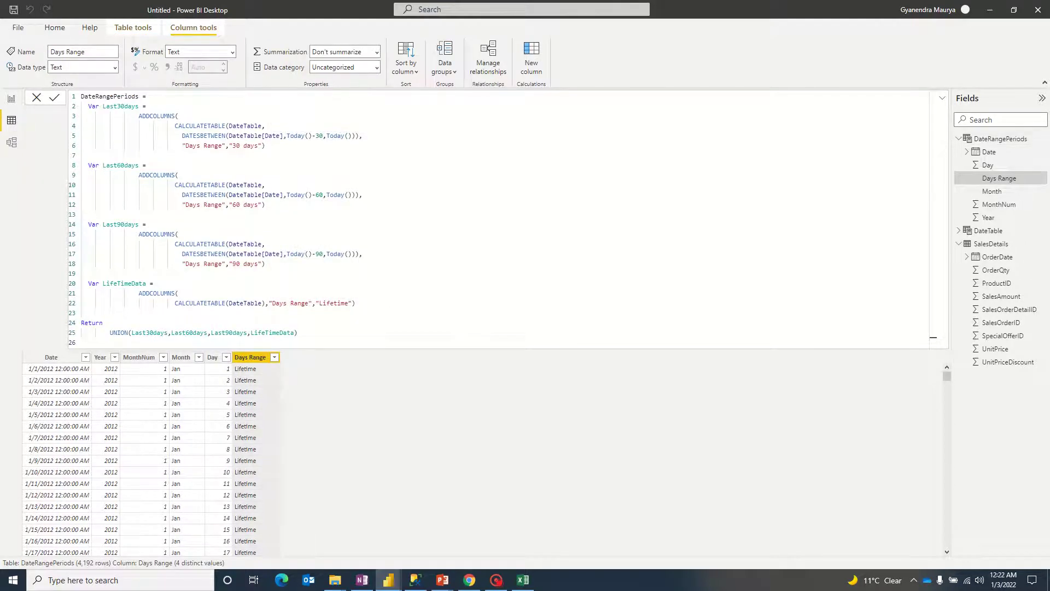
{"action": "left_click", "coordinate": [943, 99]}
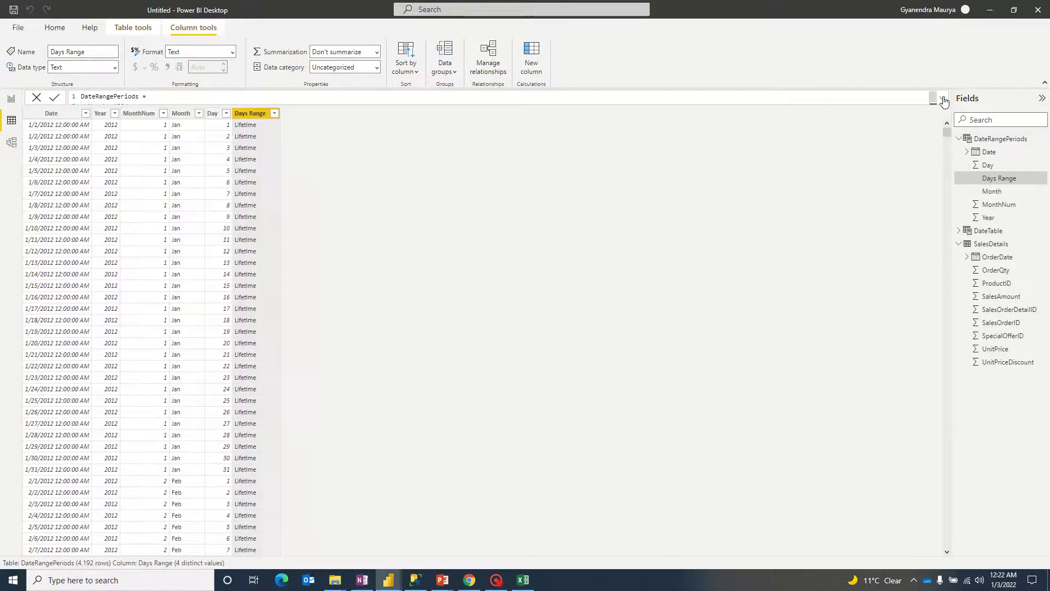
{"action": "left_click", "coordinate": [274, 113]}
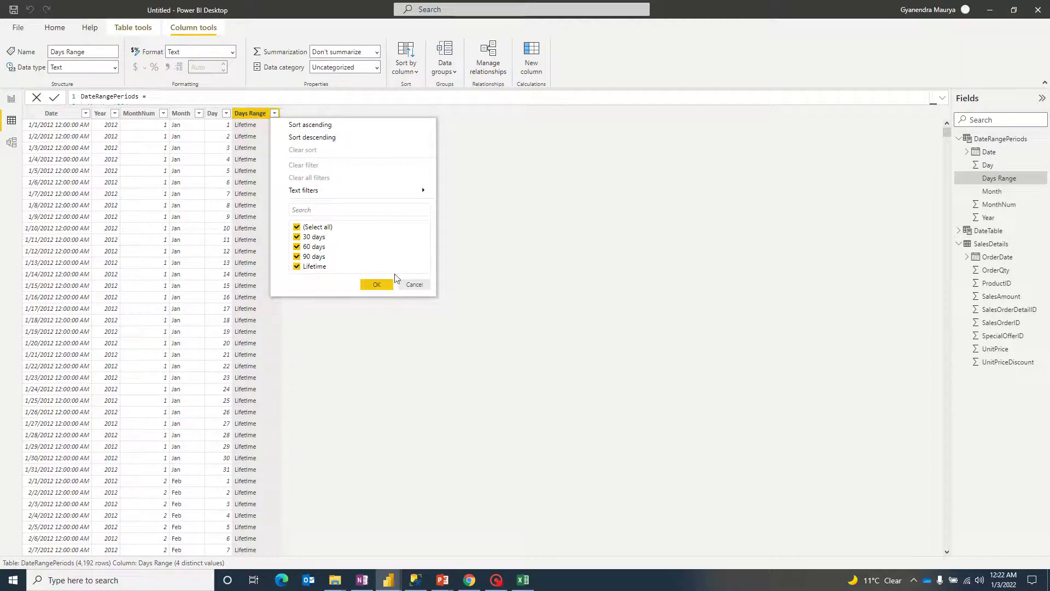
Filter the Date column of DateRangePeriods to 12/12/2021 to check which day ranges that date belongs to
{"action": "left_click", "coordinate": [414, 284]}
{"action": "left_click", "coordinate": [86, 113]}
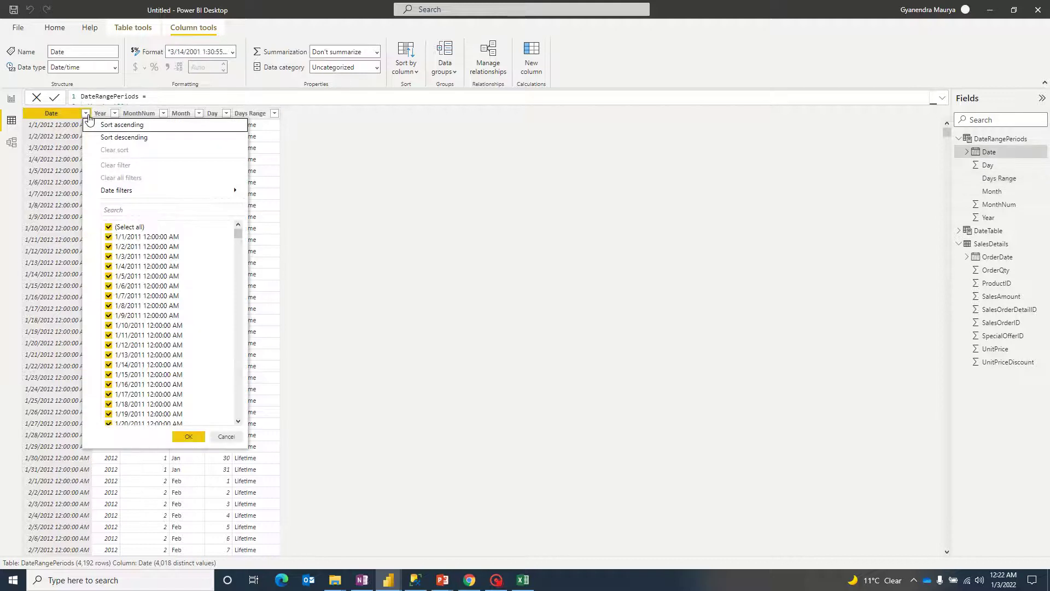
{"action": "left_click", "coordinate": [108, 226]}
{"action": "left_click", "coordinate": [170, 210]}
{"action": "type", "text": "12"}
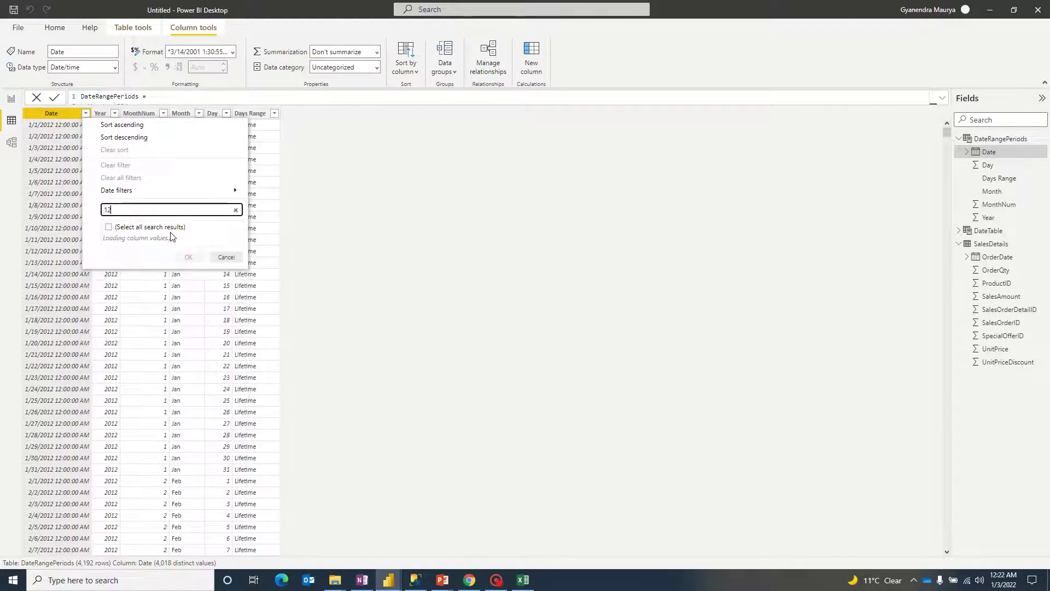
{"action": "type", "text": "/12/2021"}
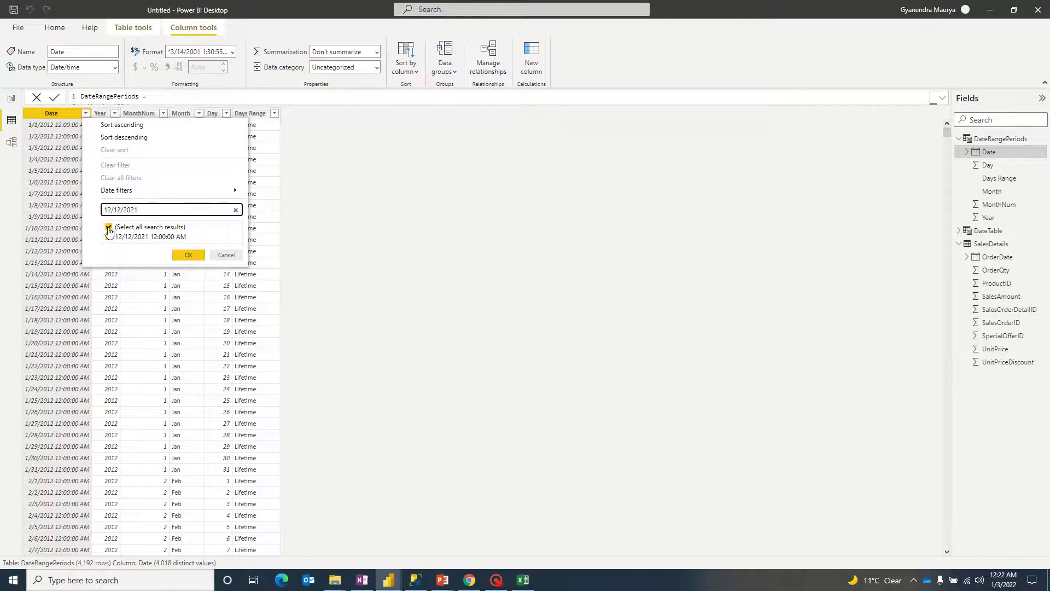
{"action": "left_click", "coordinate": [188, 255]}
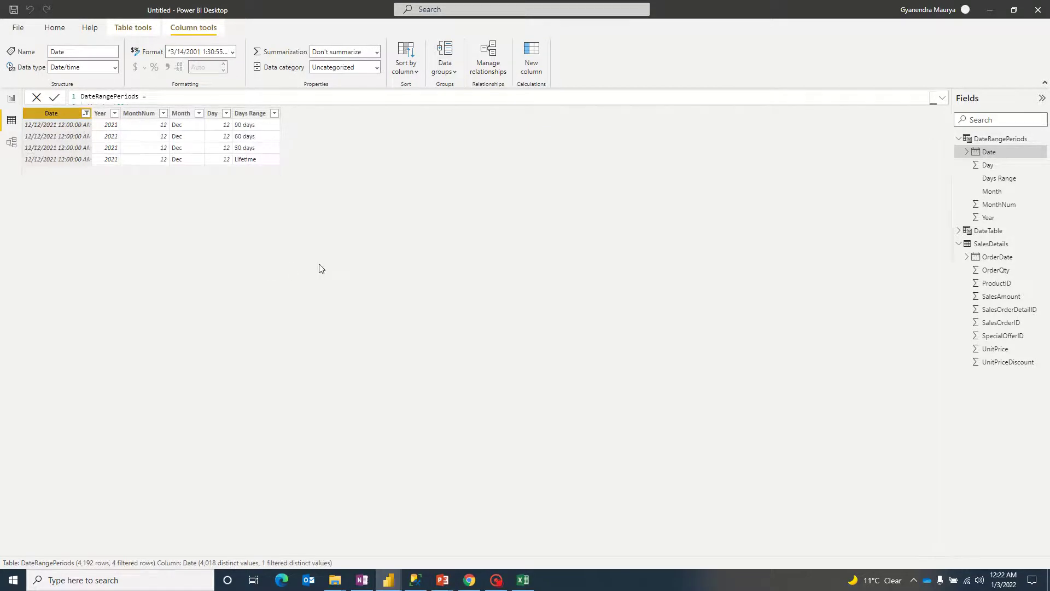
Compare with the day-range example in Excel, return to Power BI and filter the Date column to 1/1/2011
{"action": "left_click", "coordinate": [521, 579]}
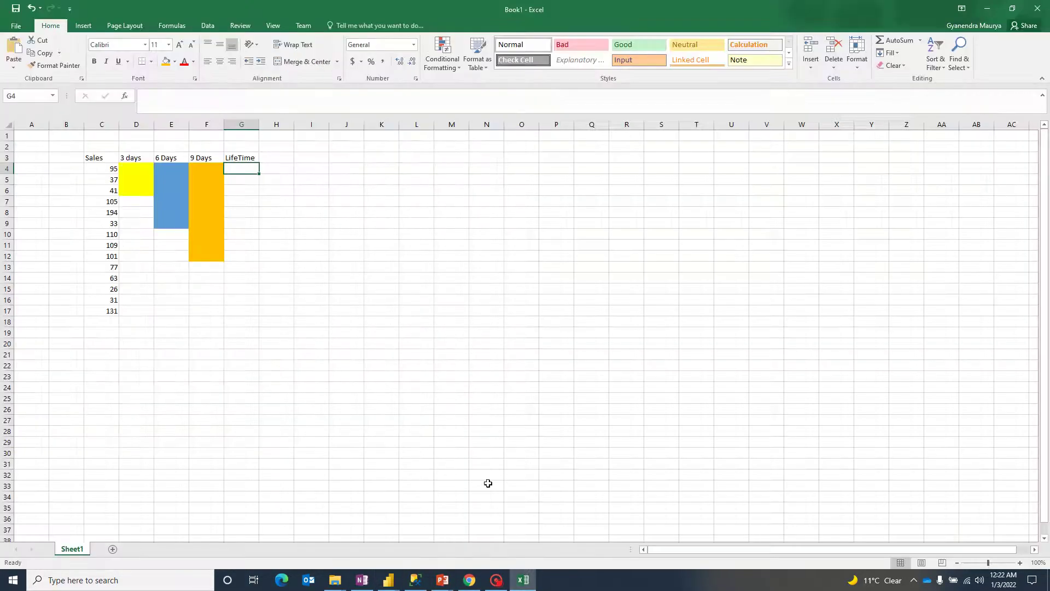
{"action": "key", "text": "alt+Tab"}
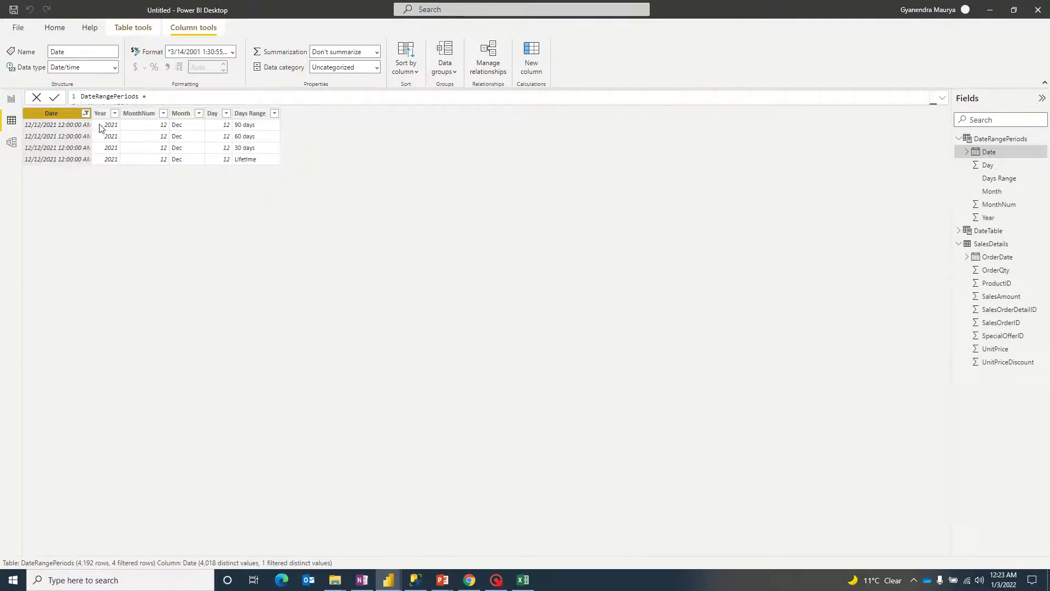
{"action": "left_click", "coordinate": [86, 114]}
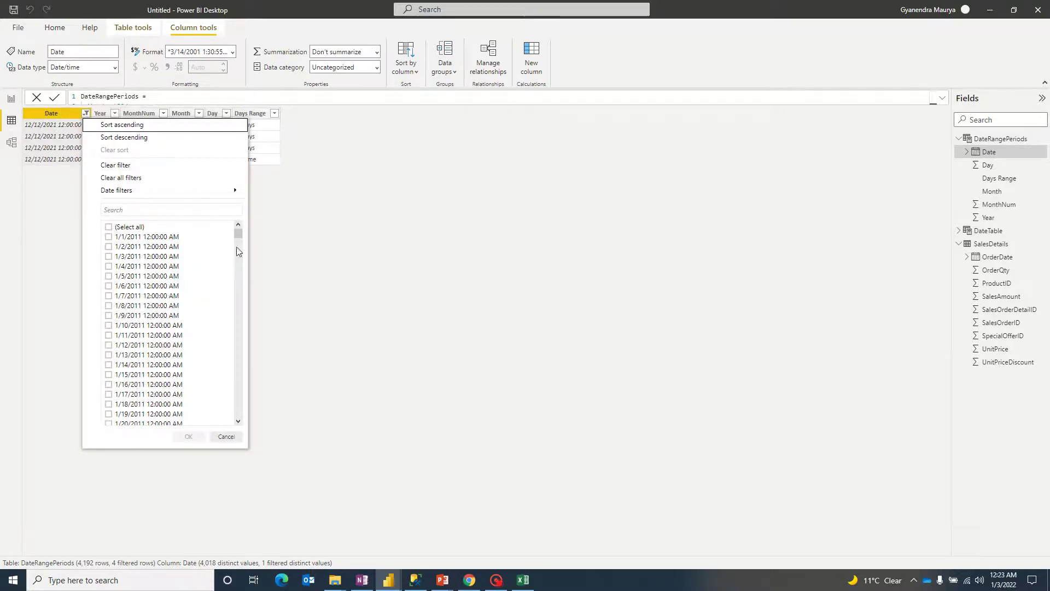
{"action": "left_click", "coordinate": [109, 236]}
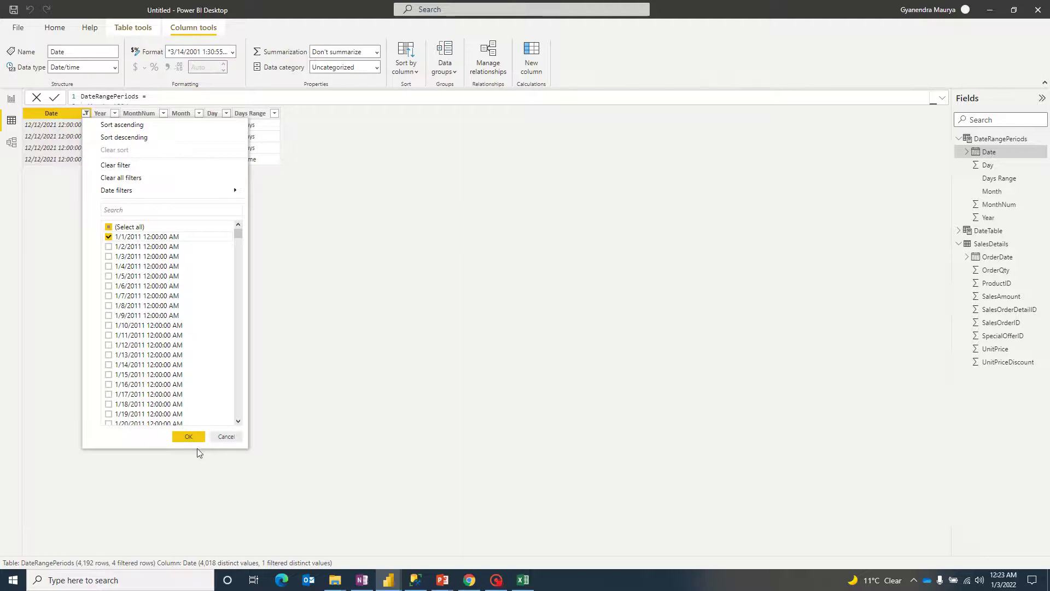
{"action": "left_click", "coordinate": [183, 436]}
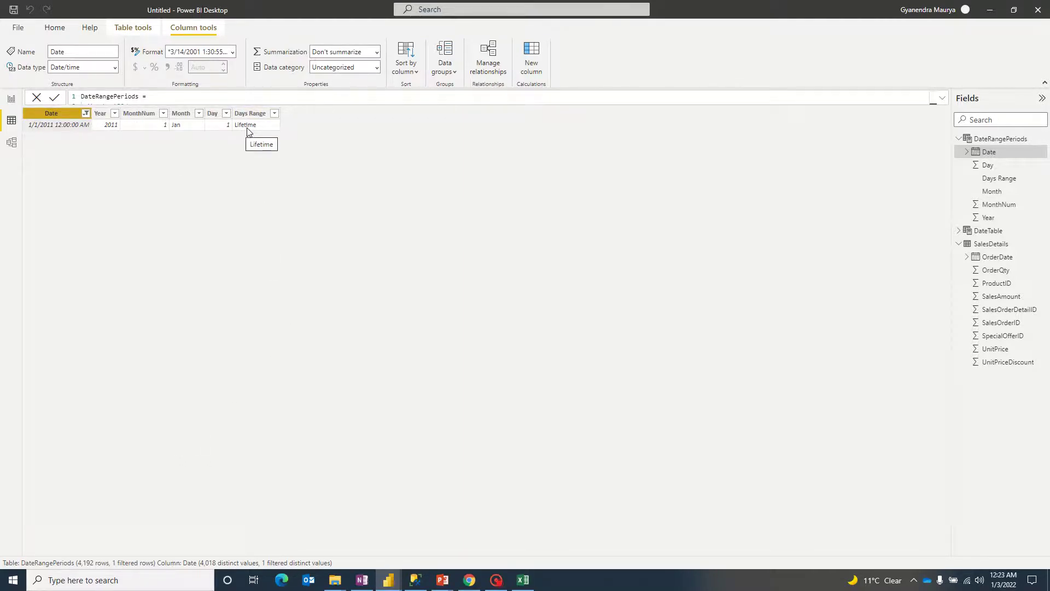
Search the Date column filter for 2021 and show only the rows for 10/19/2021
{"action": "left_click", "coordinate": [85, 113]}
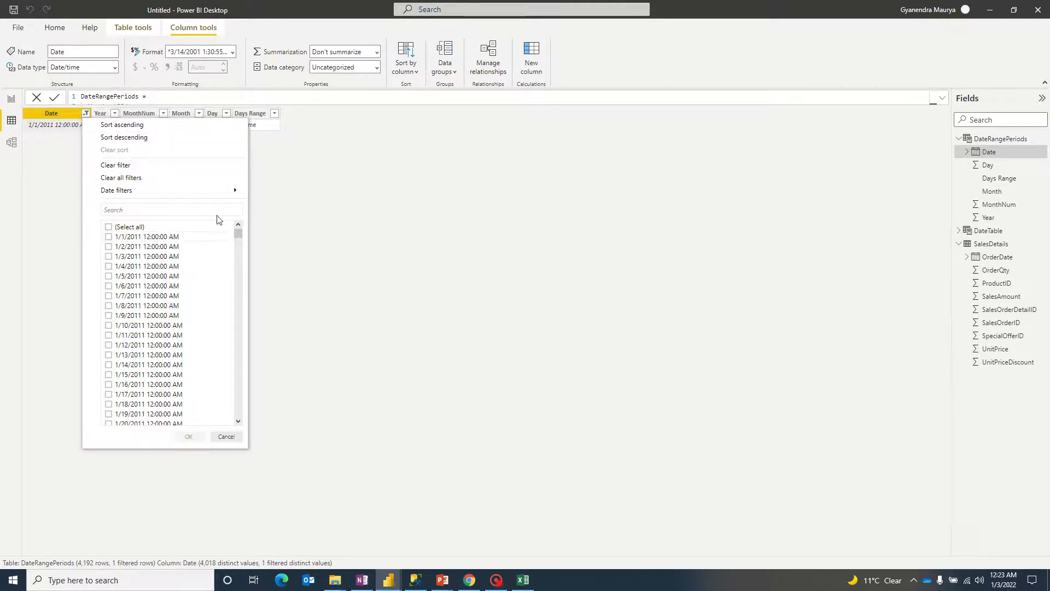
{"action": "left_click", "coordinate": [172, 210]}
{"action": "type", "text": "2021"}
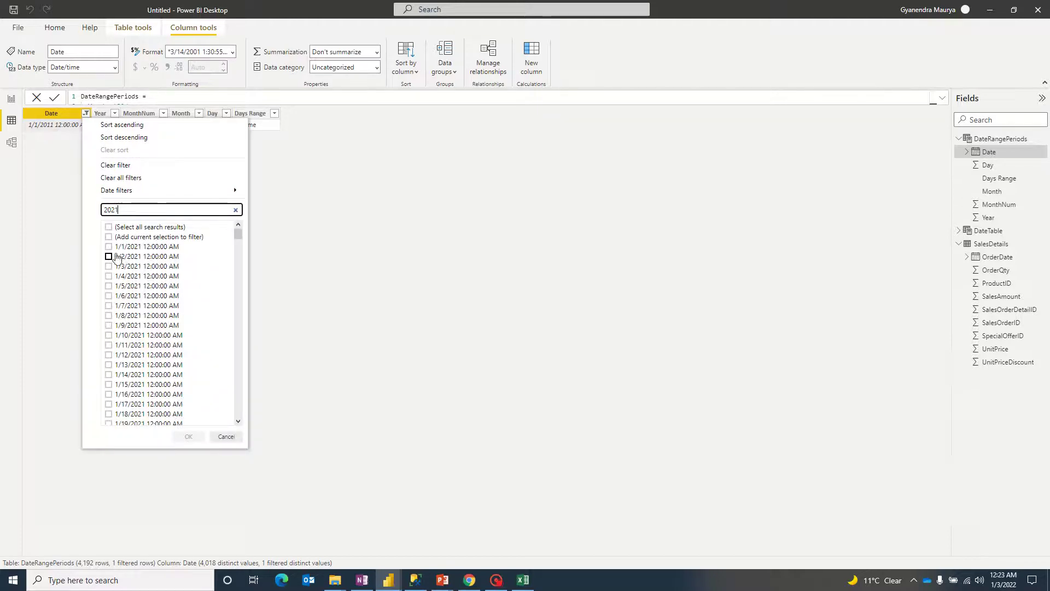
{"action": "left_click_drag", "start_coordinate": [239, 233], "coordinate": [247, 421]}
{"action": "left_click_drag", "start_coordinate": [246, 392], "coordinate": [238, 380]}
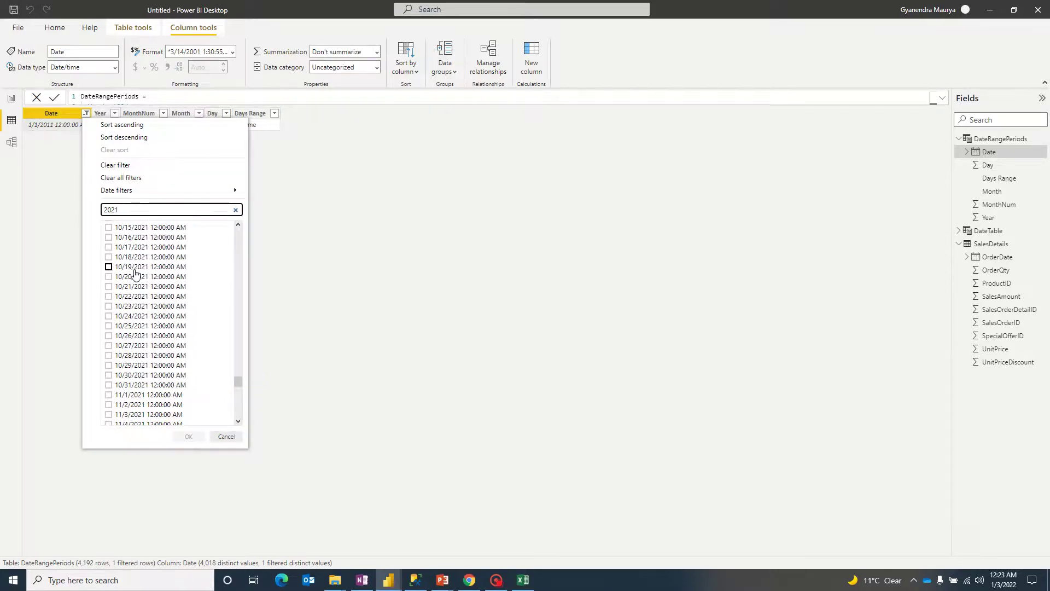
{"action": "left_click", "coordinate": [109, 267]}
{"action": "left_click", "coordinate": [188, 436]}
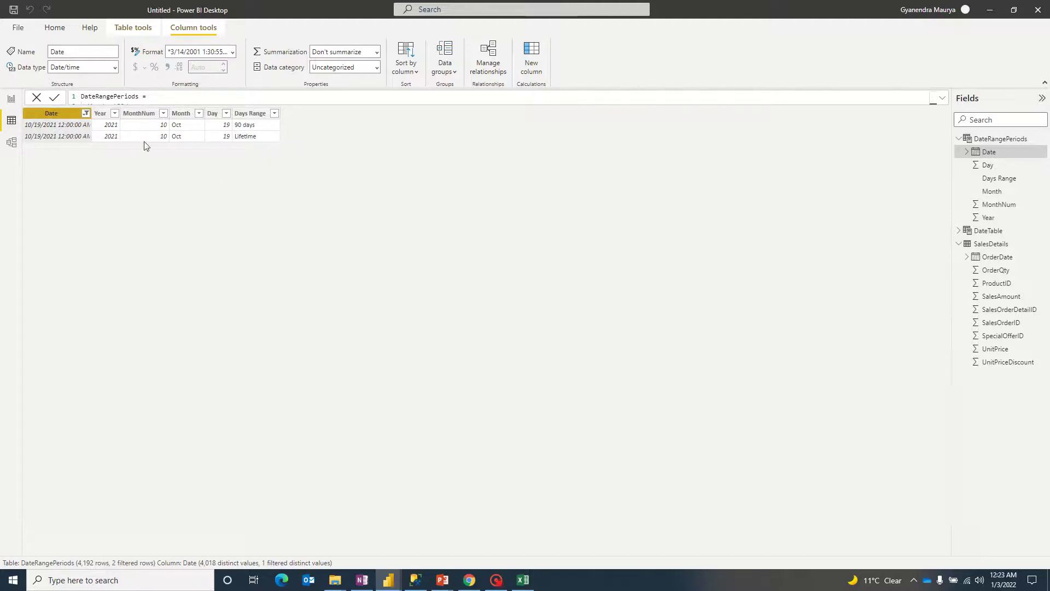
Add an area chart to the blank report page, move it toward the middle and enlarge it
{"action": "left_click", "coordinate": [11, 100]}
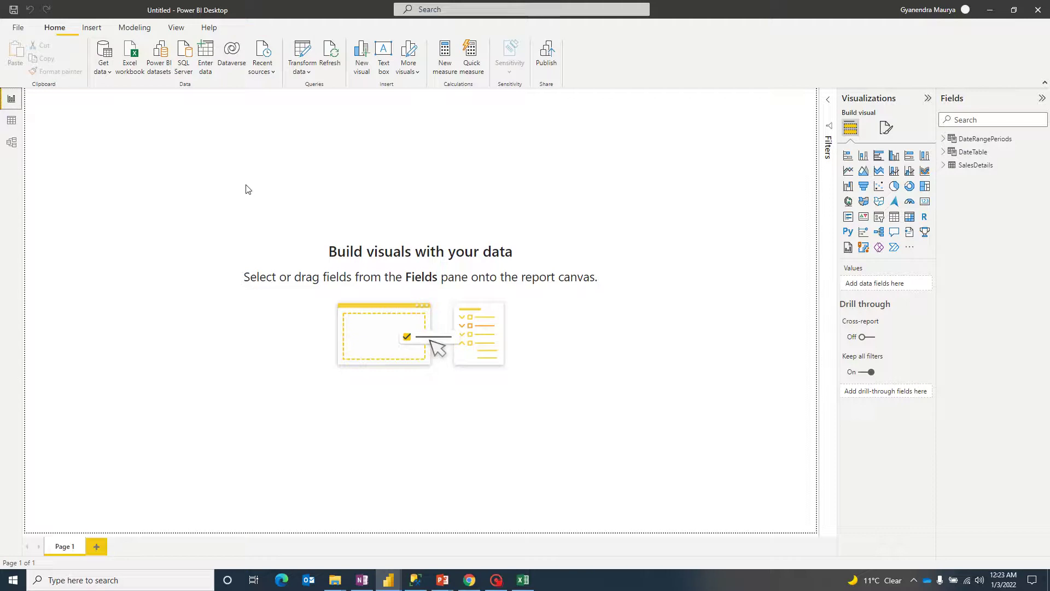
{"action": "left_click", "coordinate": [179, 185]}
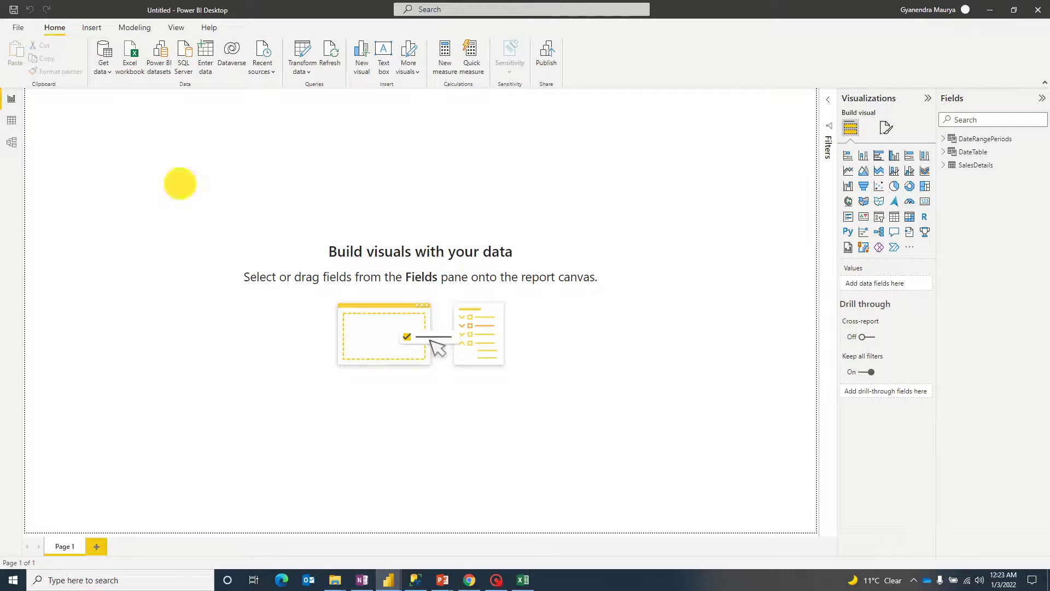
{"action": "left_click", "coordinate": [848, 171]}
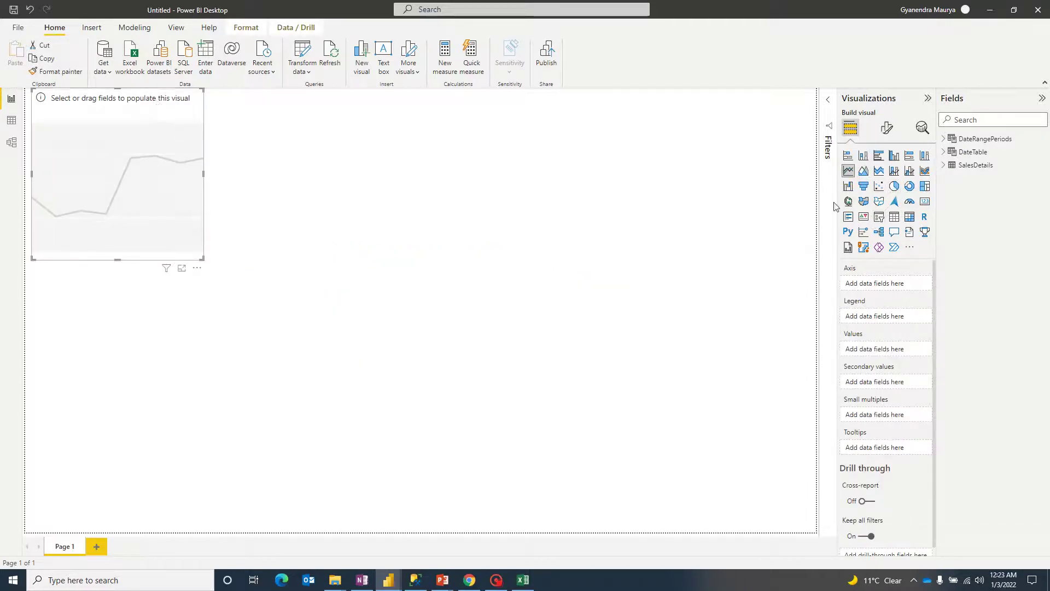
{"action": "left_click", "coordinate": [864, 171]}
{"action": "left_click_drag", "start_coordinate": [135, 112], "coordinate": [277, 216]}
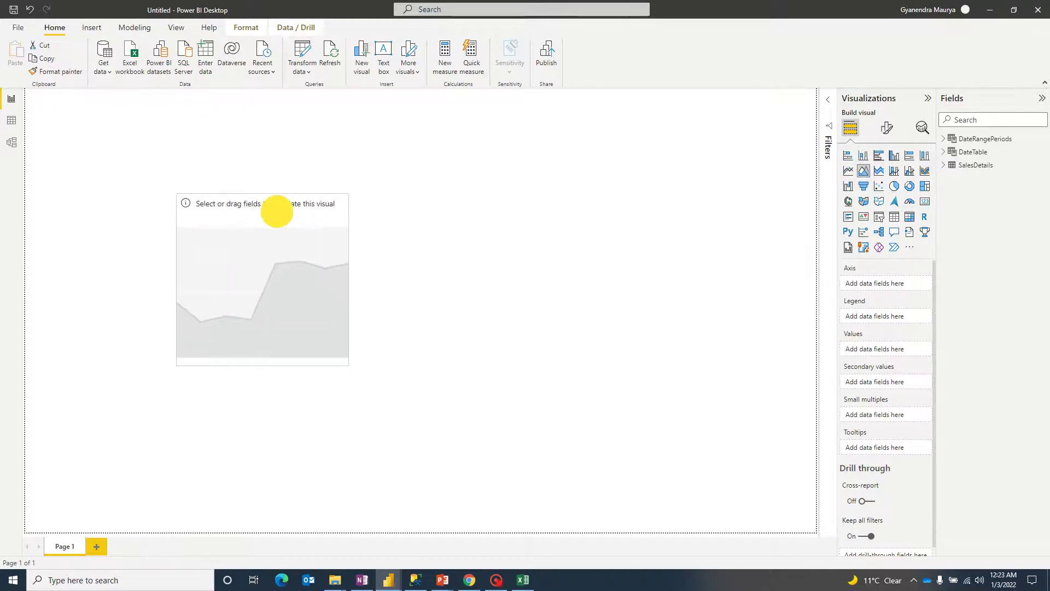
{"action": "left_click_drag", "start_coordinate": [348, 364], "coordinate": [682, 516]}
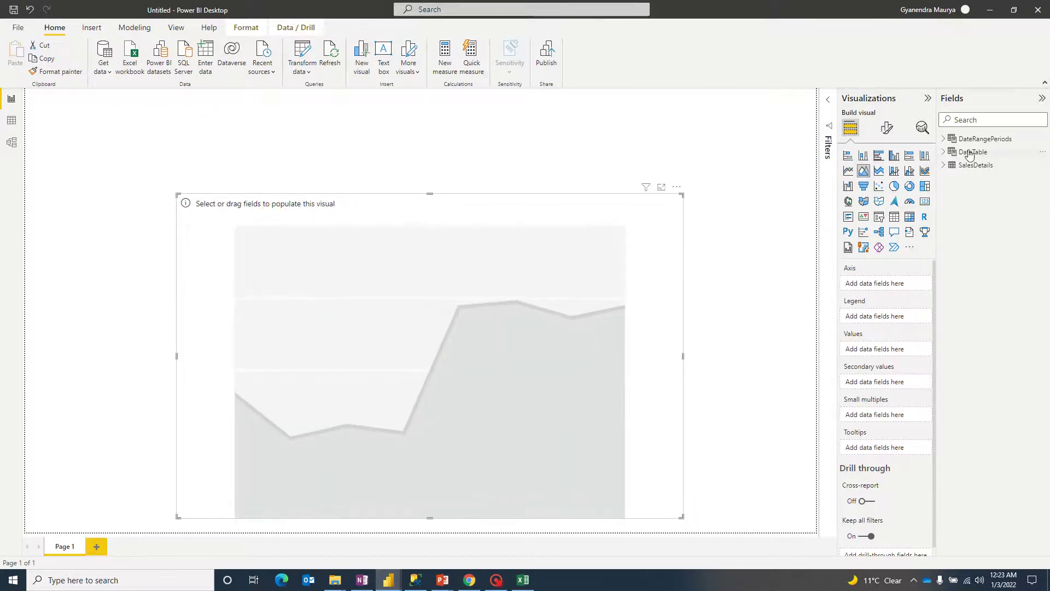
Populate the area chart with SalesAmount as values and OrderDate as axis from SalesDetails
{"action": "left_click", "coordinate": [942, 166]}
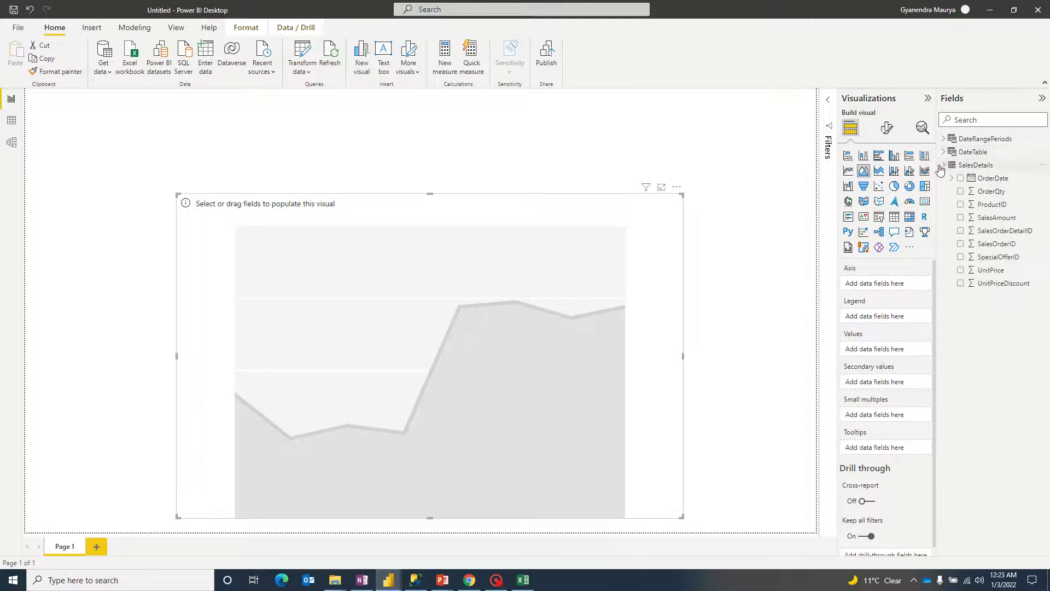
{"action": "left_click", "coordinate": [961, 218]}
{"action": "left_click_drag", "start_coordinate": [417, 218], "coordinate": [336, 183]}
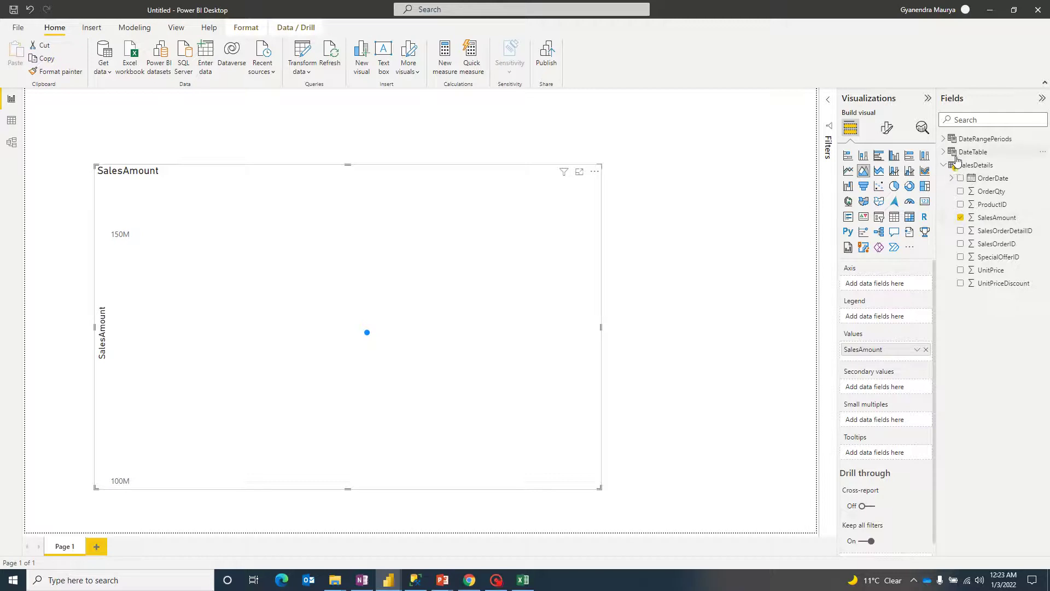
{"action": "left_click", "coordinate": [962, 179]}
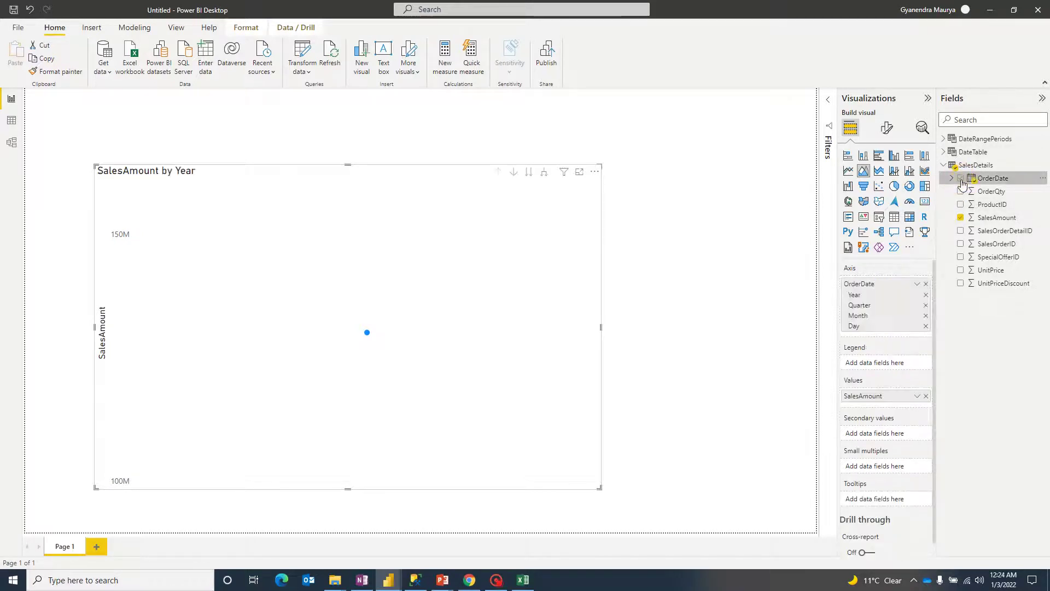
Resize and reposition the area chart to span the lower part of the page, leaving space above it
{"action": "left_click_drag", "start_coordinate": [601, 327], "coordinate": [792, 323]}
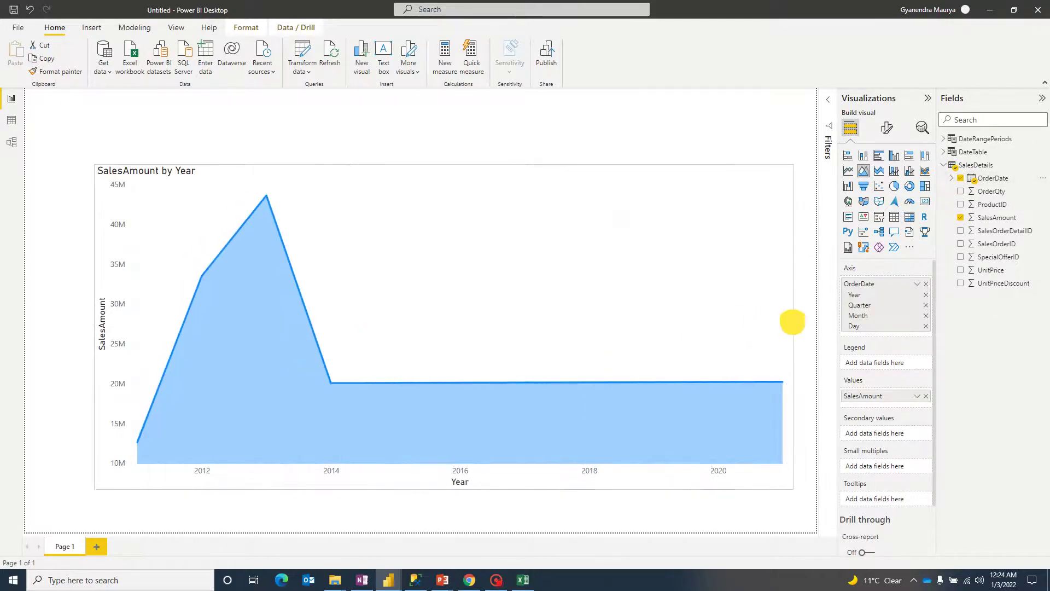
{"action": "left_click_drag", "start_coordinate": [444, 165], "coordinate": [444, 259]}
{"action": "left_click_drag", "start_coordinate": [268, 268], "coordinate": [224, 260]}
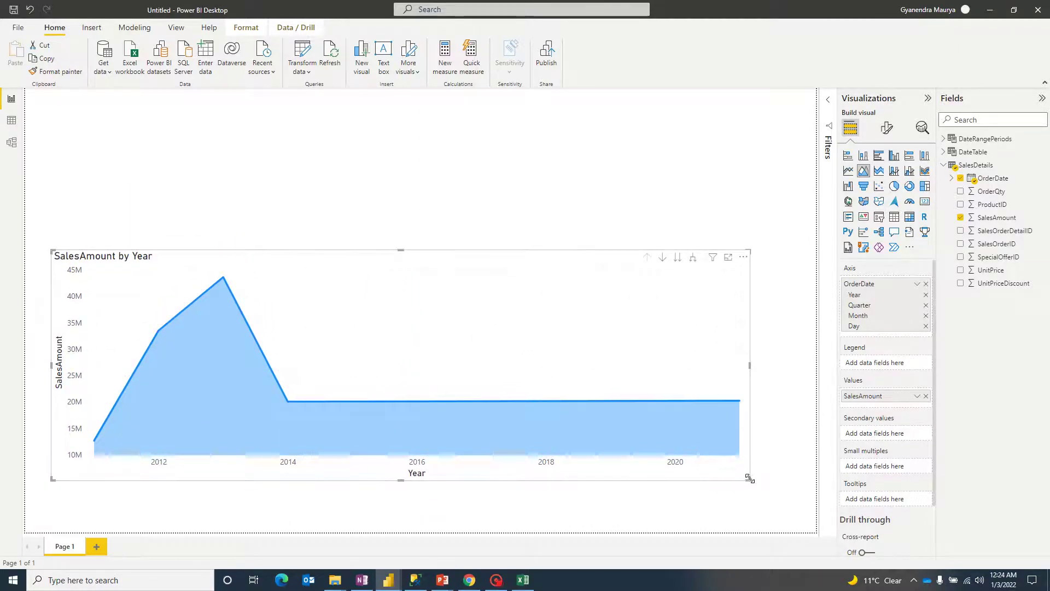
{"action": "left_click_drag", "start_coordinate": [748, 479], "coordinate": [796, 507]}
Add a slicer on the Days Range field of DateRangePeriods and shrink it to fit above the chart
{"action": "left_click", "coordinate": [201, 163]}
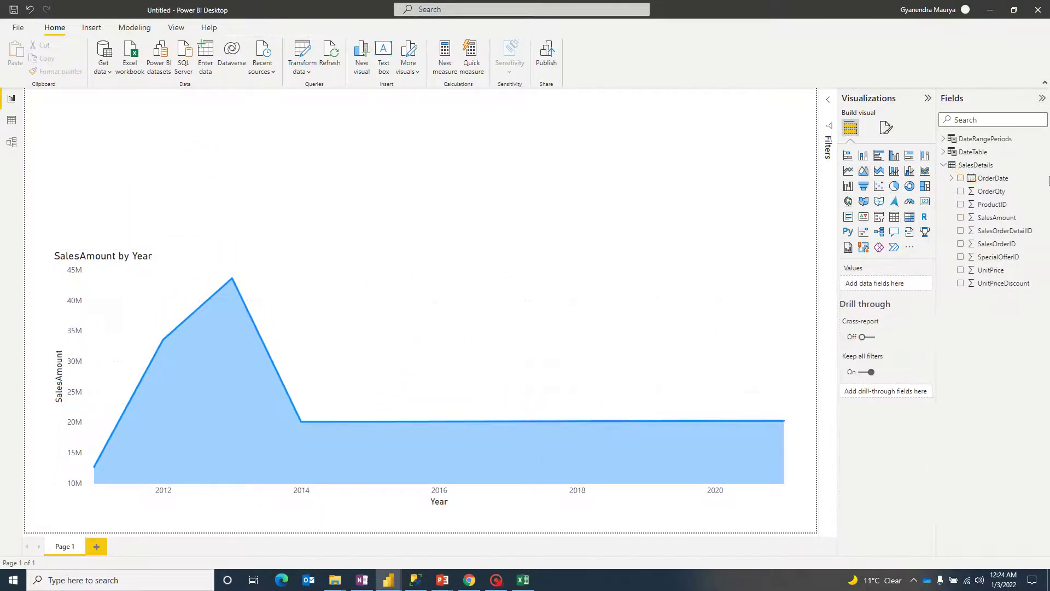
{"action": "left_click", "coordinate": [880, 217]}
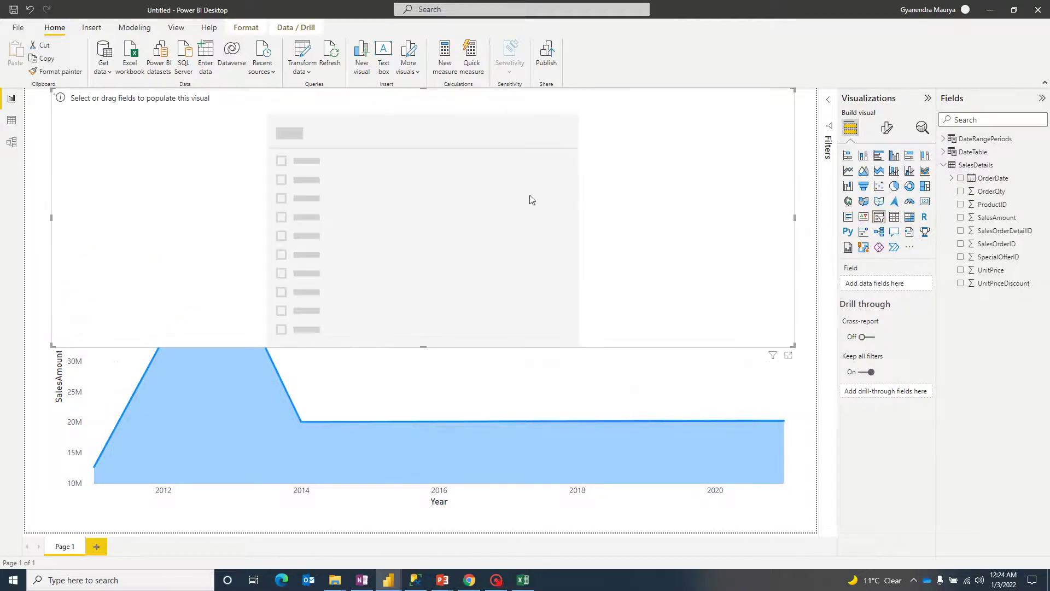
{"action": "left_click", "coordinate": [945, 140]}
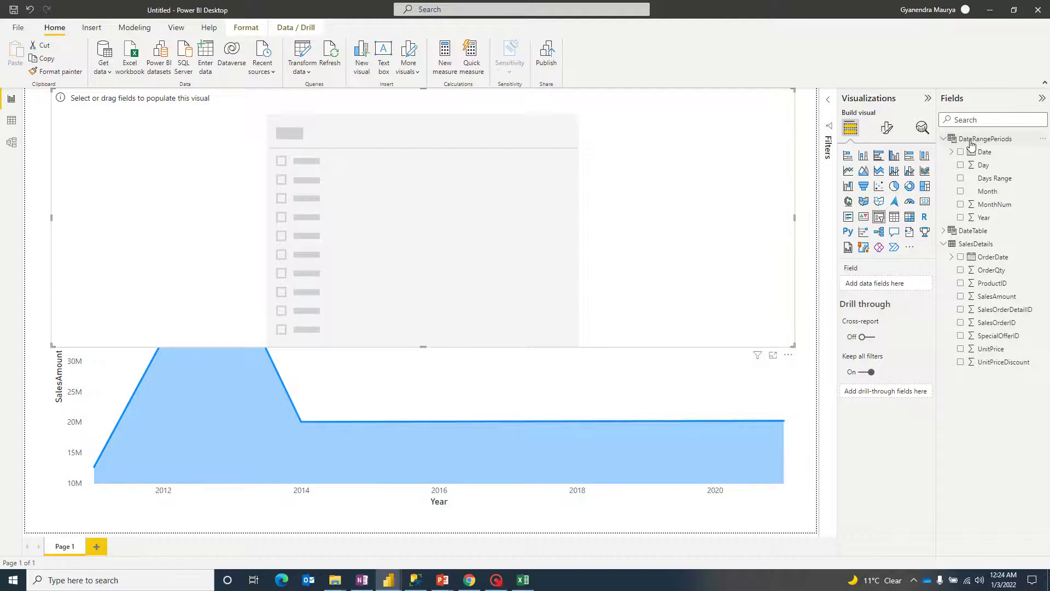
{"action": "left_click", "coordinate": [960, 178]}
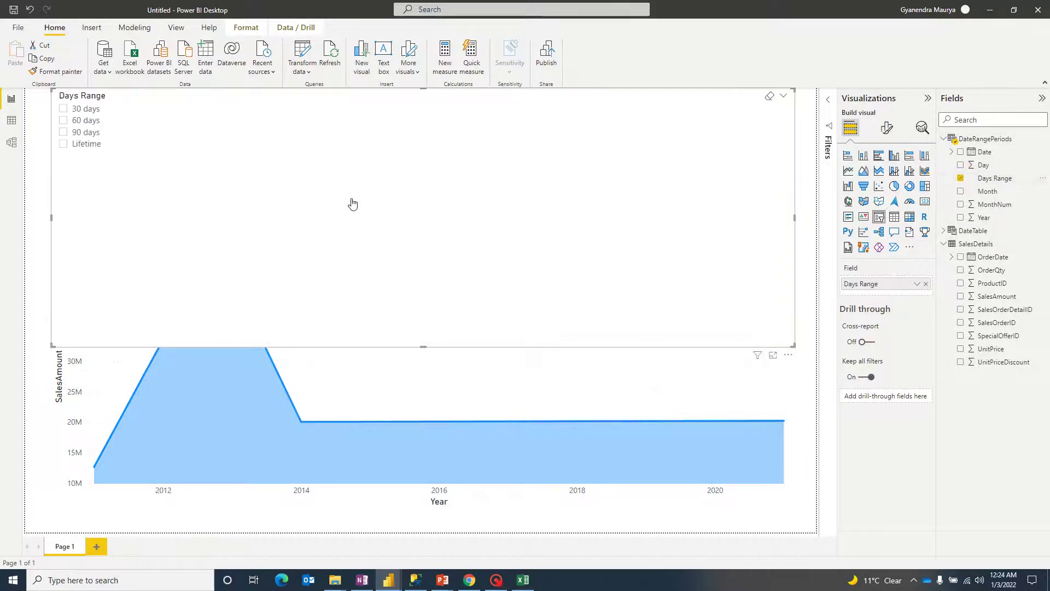
{"action": "left_click_drag", "start_coordinate": [793, 345], "coordinate": [365, 166]}
{"action": "left_click_drag", "start_coordinate": [199, 124], "coordinate": [199, 154]}
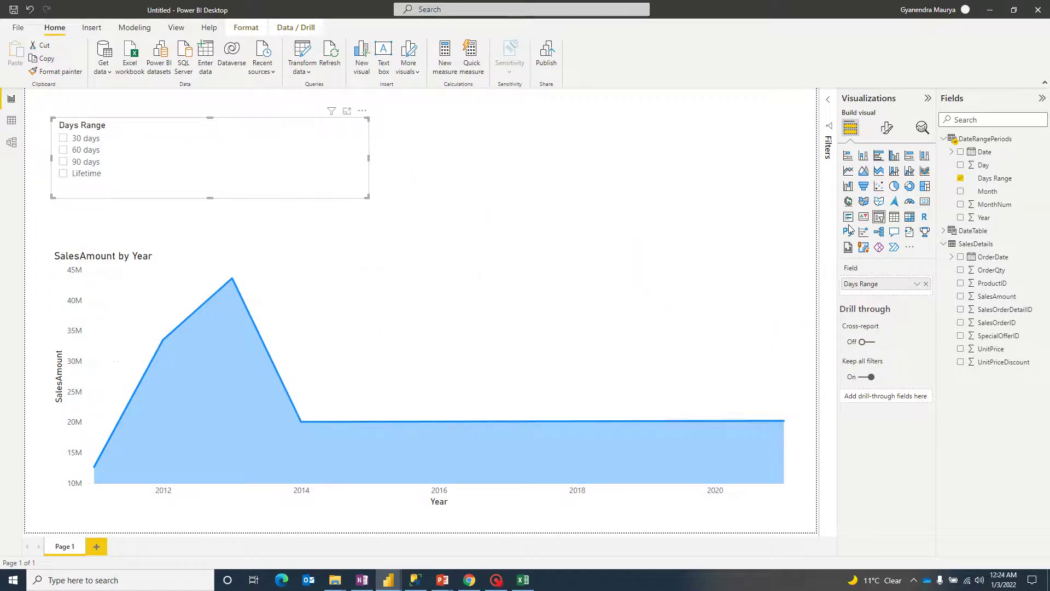
Set the Days Range slicer's orientation to Horizontal and reduce its size around the four tiles
{"action": "left_click", "coordinate": [887, 128]}
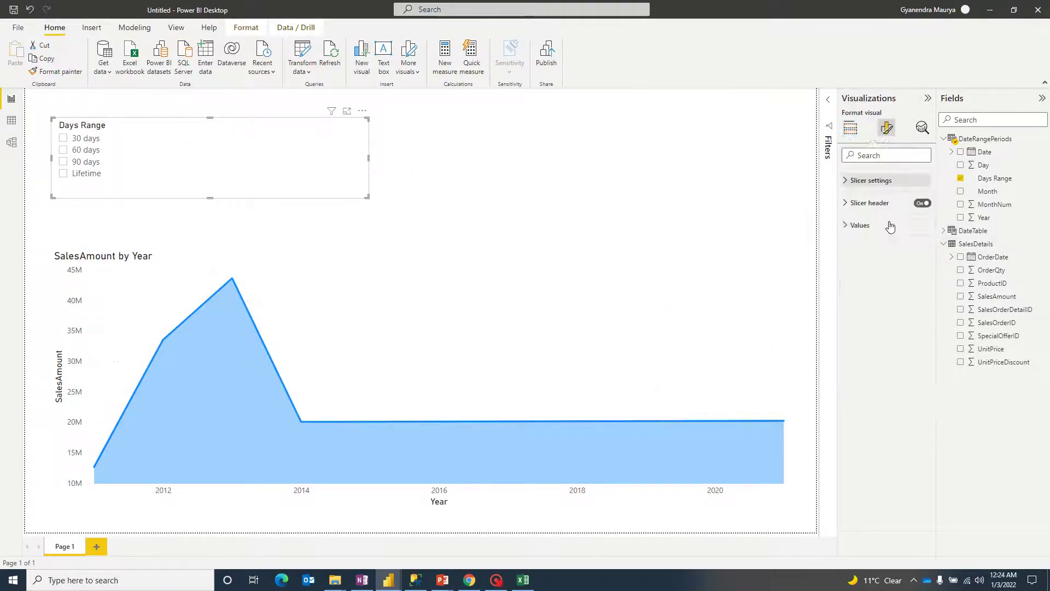
{"action": "left_click", "coordinate": [861, 201]}
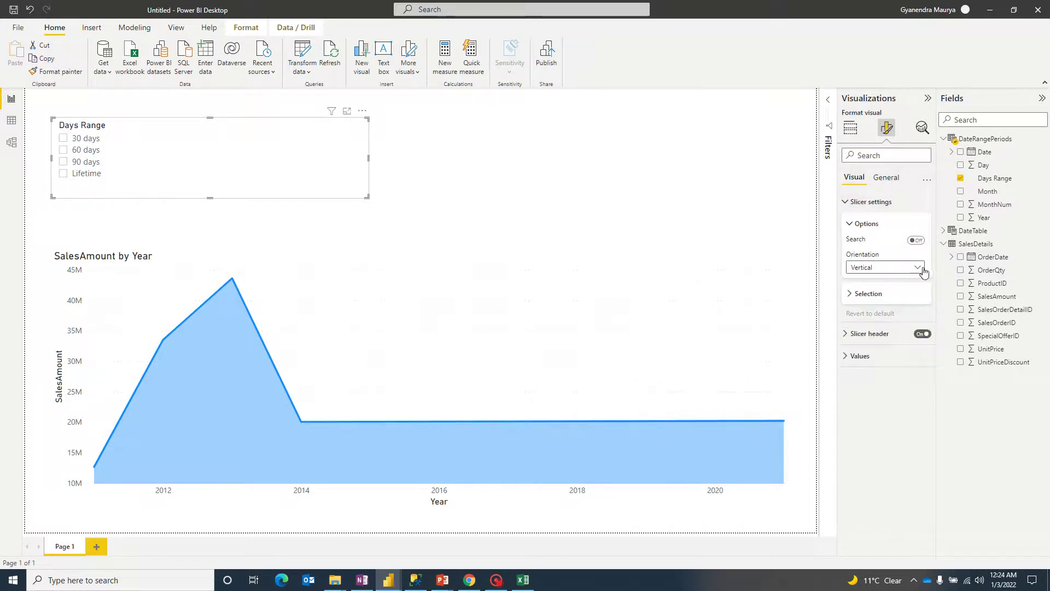
{"action": "left_click", "coordinate": [923, 272]}
{"action": "left_click", "coordinate": [870, 295]}
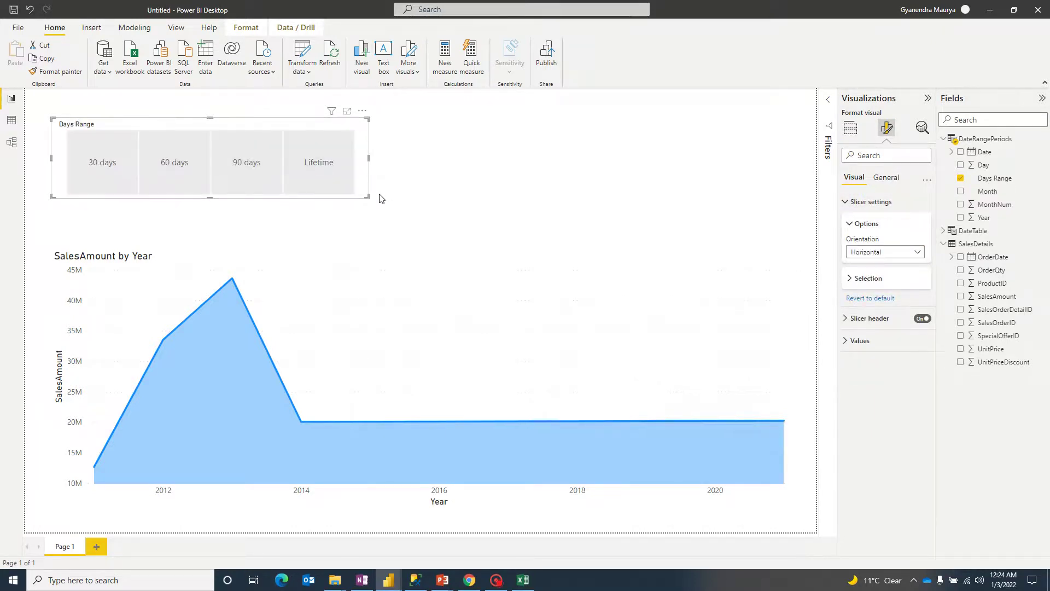
{"action": "left_click_drag", "start_coordinate": [366, 197], "coordinate": [287, 189]}
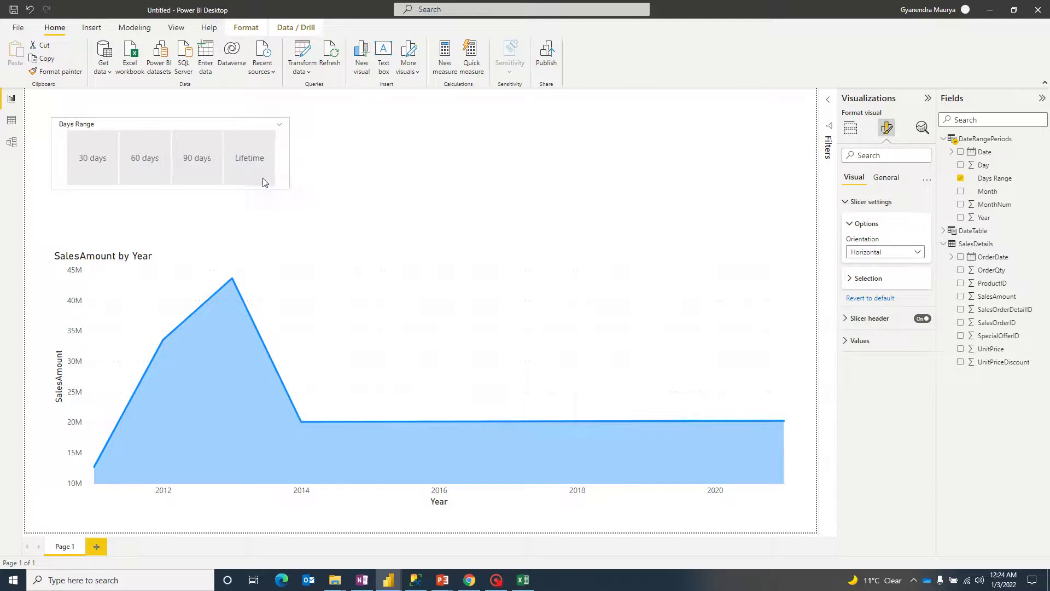
Turn on the visual border and shadow effects for the Days Range slicer
{"action": "left_click", "coordinate": [882, 179]}
{"action": "left_click", "coordinate": [856, 248]}
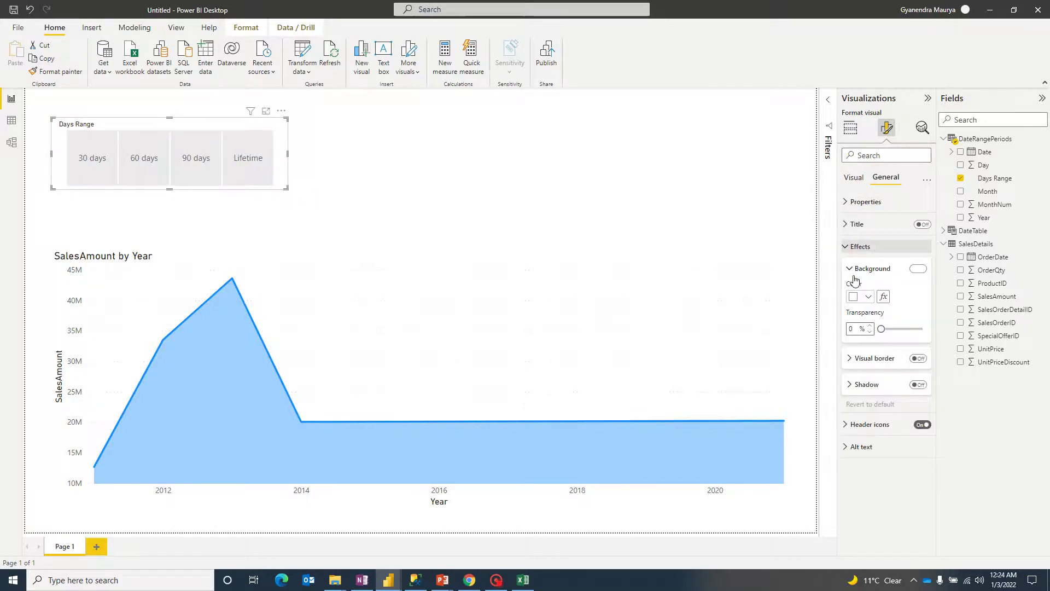
{"action": "left_click", "coordinate": [919, 358]}
{"action": "left_click", "coordinate": [919, 384]}
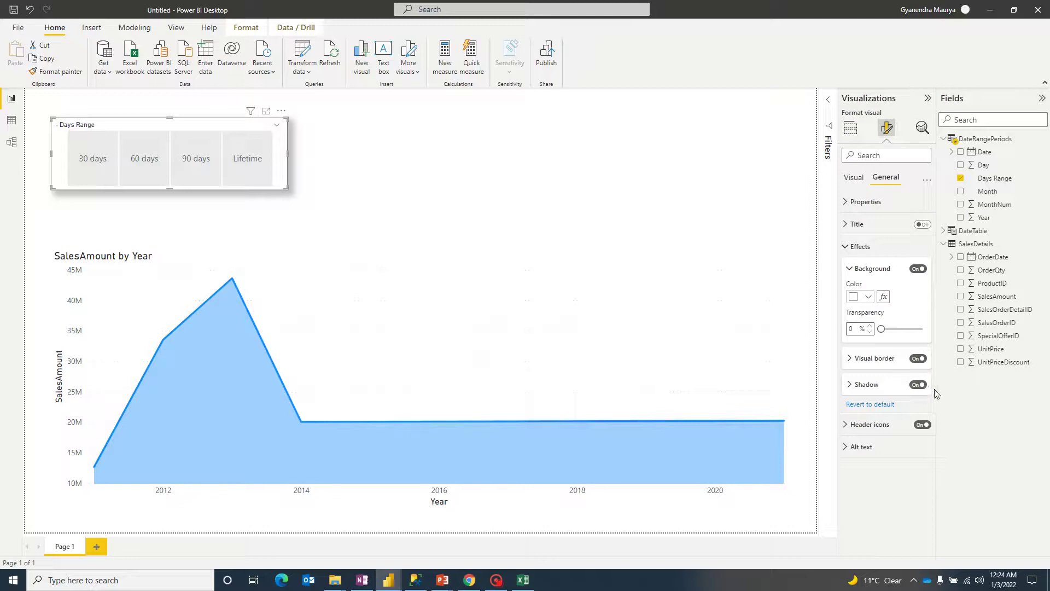
Turn on the visual border and shadow for the SalesAmount area chart and extend its upper edge toward the slicer
{"action": "left_click", "coordinate": [418, 267]}
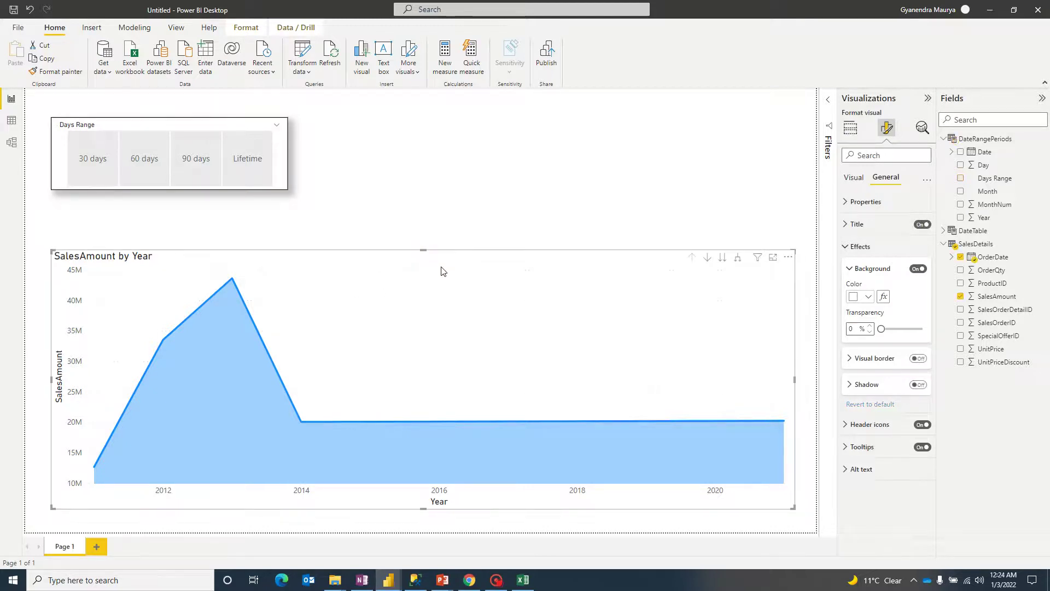
{"action": "left_click", "coordinate": [918, 358]}
{"action": "left_click", "coordinate": [919, 384]}
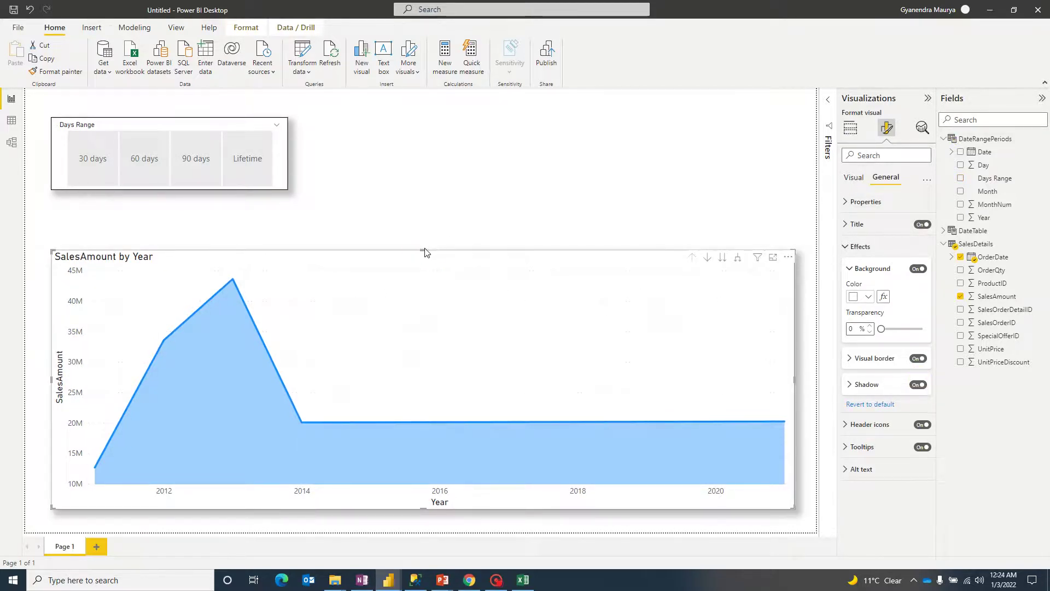
{"action": "left_click_drag", "start_coordinate": [425, 252], "coordinate": [433, 208]}
Test the Days Range slicer with 30 days, 60 days, 90 days and Lifetime, ending on 30 days
{"action": "left_click", "coordinate": [105, 158]}
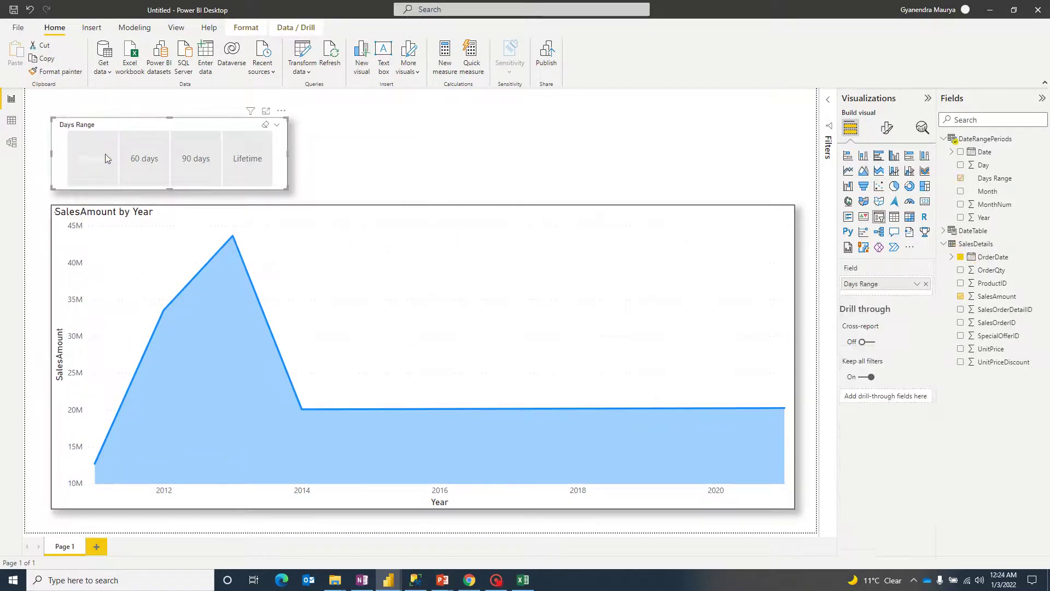
{"action": "left_click", "coordinate": [144, 163]}
{"action": "left_click", "coordinate": [198, 165]}
{"action": "left_click", "coordinate": [254, 162]}
{"action": "left_click", "coordinate": [84, 162]}
In the model diagram, reposition the DateRangePeriods and SalesDetails tables and lengthen DateRangePeriods to fit all its fields
{"action": "left_click", "coordinate": [17, 146]}
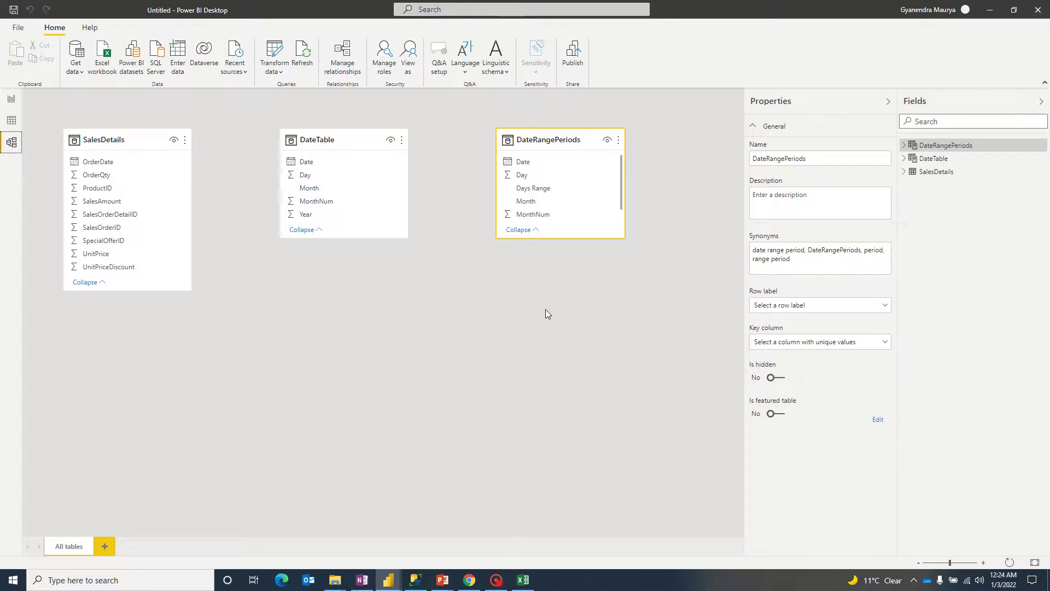
{"action": "left_click_drag", "start_coordinate": [555, 143], "coordinate": [556, 170]}
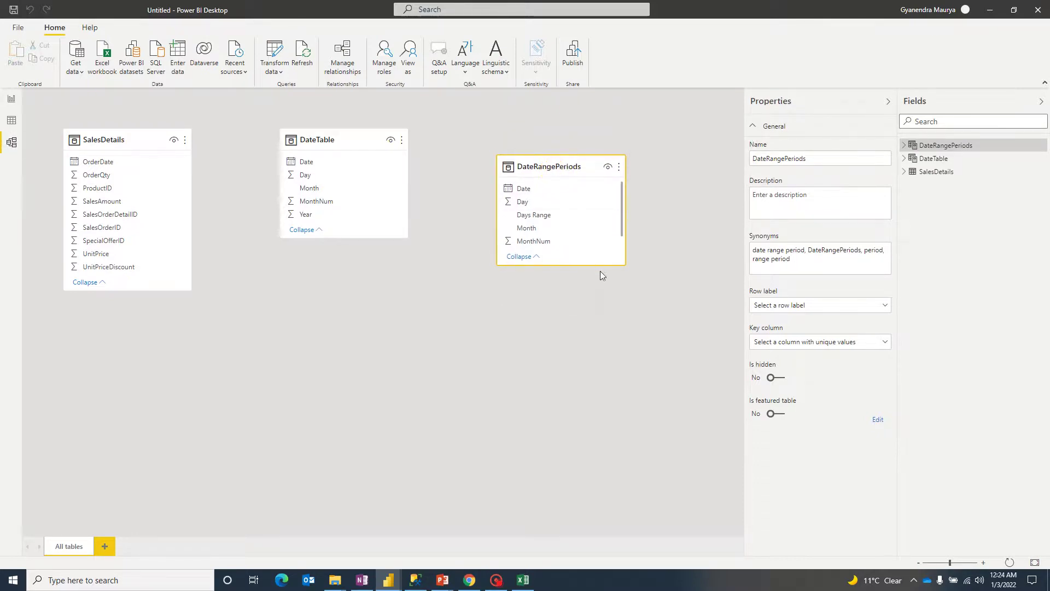
{"action": "left_click_drag", "start_coordinate": [577, 264], "coordinate": [581, 308]}
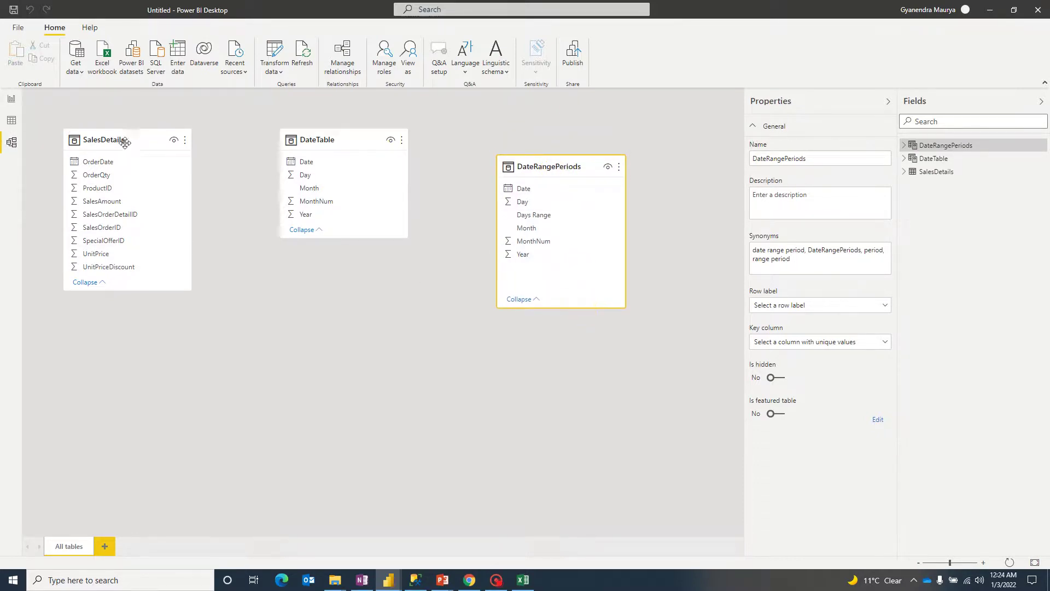
{"action": "left_click_drag", "start_coordinate": [124, 143], "coordinate": [132, 142]}
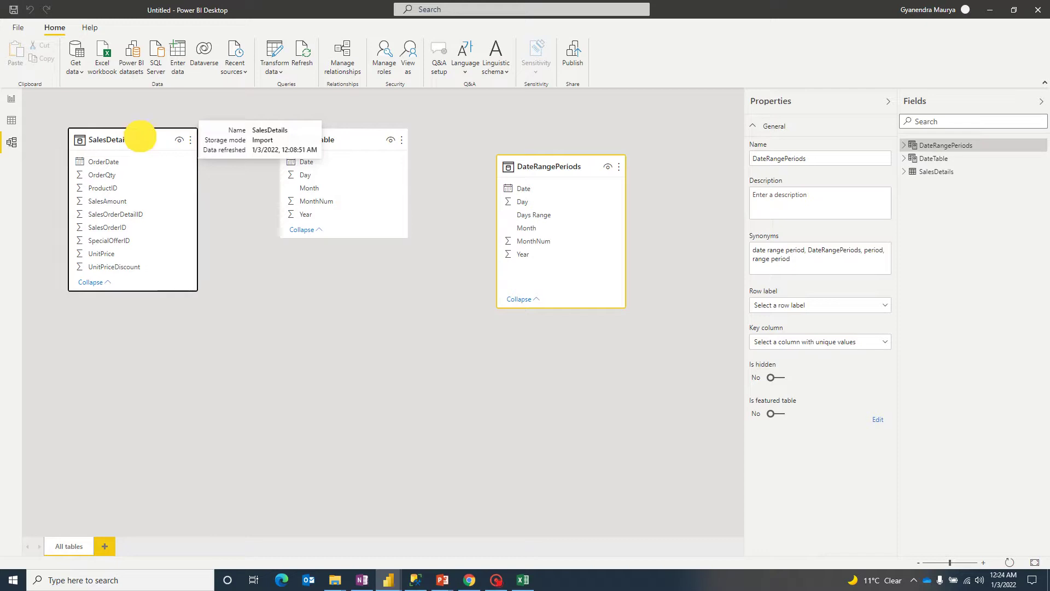
Create a relationship between OrderDate in SalesDetails and Date in DateTable
{"action": "left_click", "coordinate": [116, 161]}
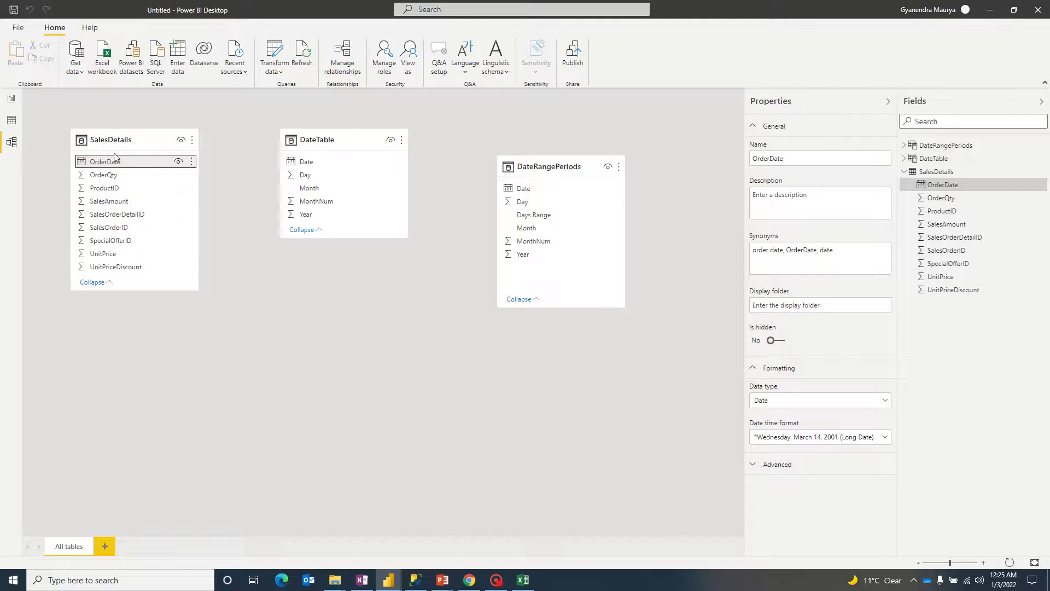
{"action": "left_click", "coordinate": [305, 161]}
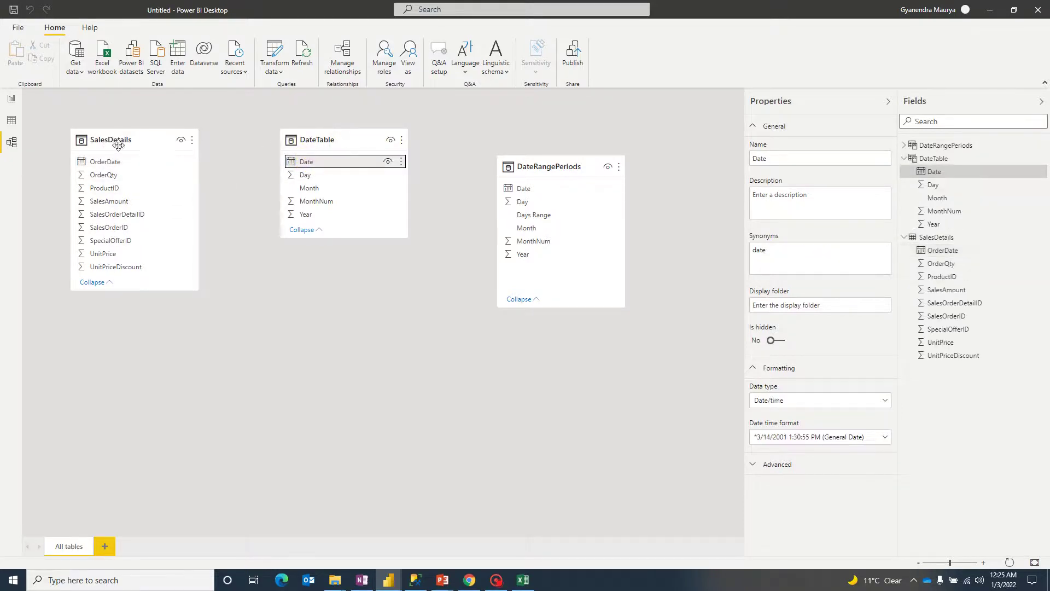
{"action": "left_click_drag", "start_coordinate": [129, 168], "coordinate": [296, 163]}
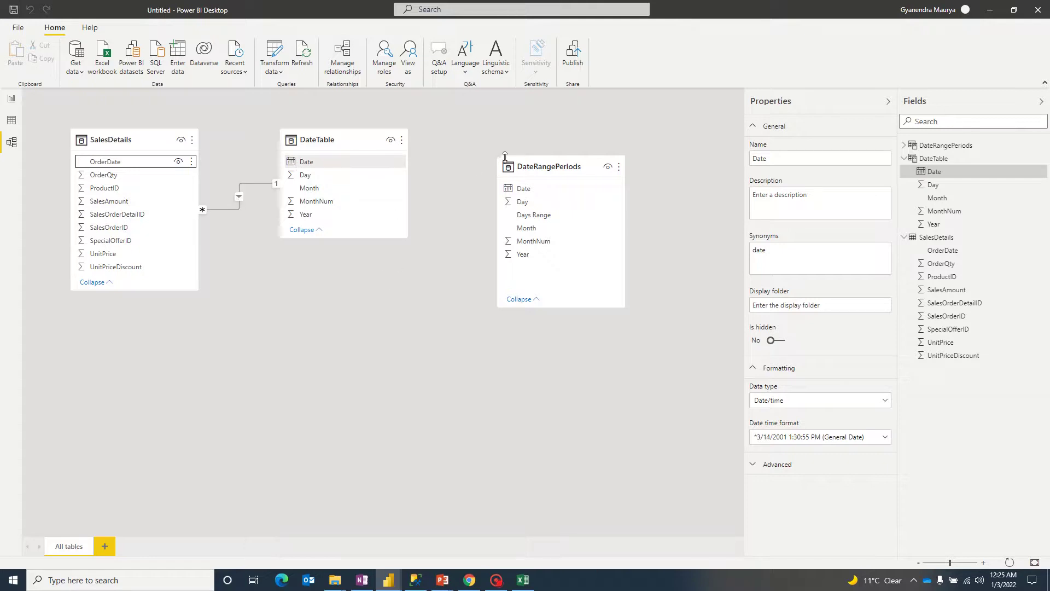
Move the DateRangePeriods table slightly up and relate Date in DateTable to Date in DateRangePeriods
{"action": "left_click_drag", "start_coordinate": [565, 171], "coordinate": [574, 161]}
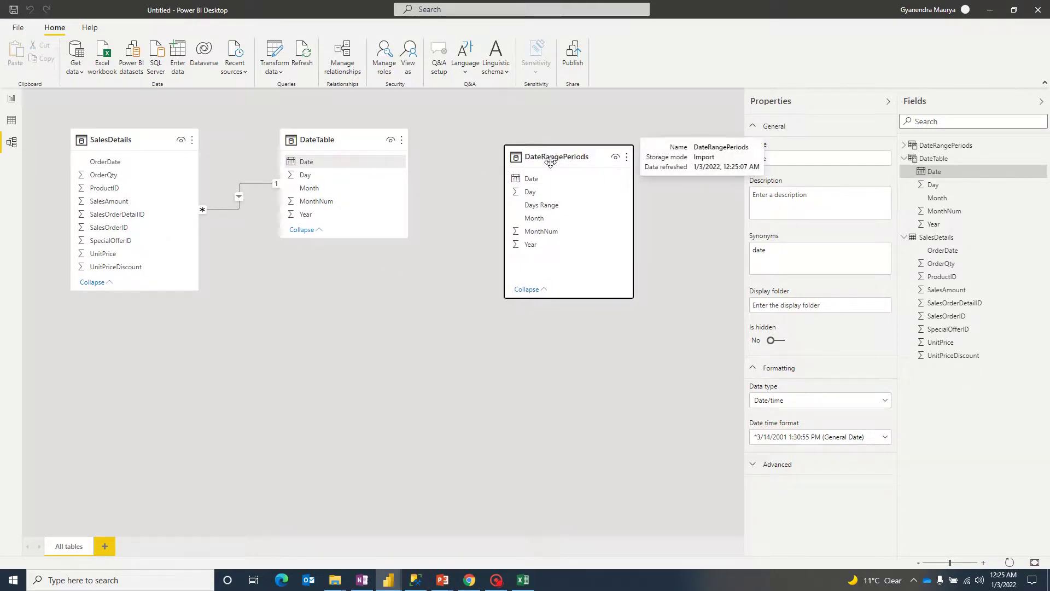
{"action": "left_click", "coordinate": [336, 163]}
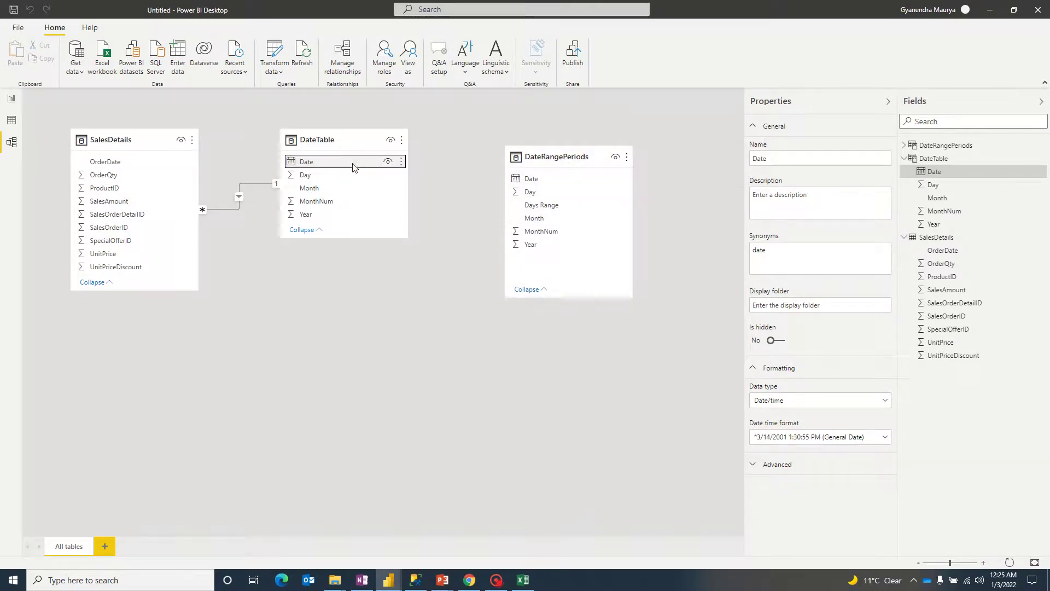
{"action": "left_click_drag", "start_coordinate": [337, 163], "coordinate": [564, 180]}
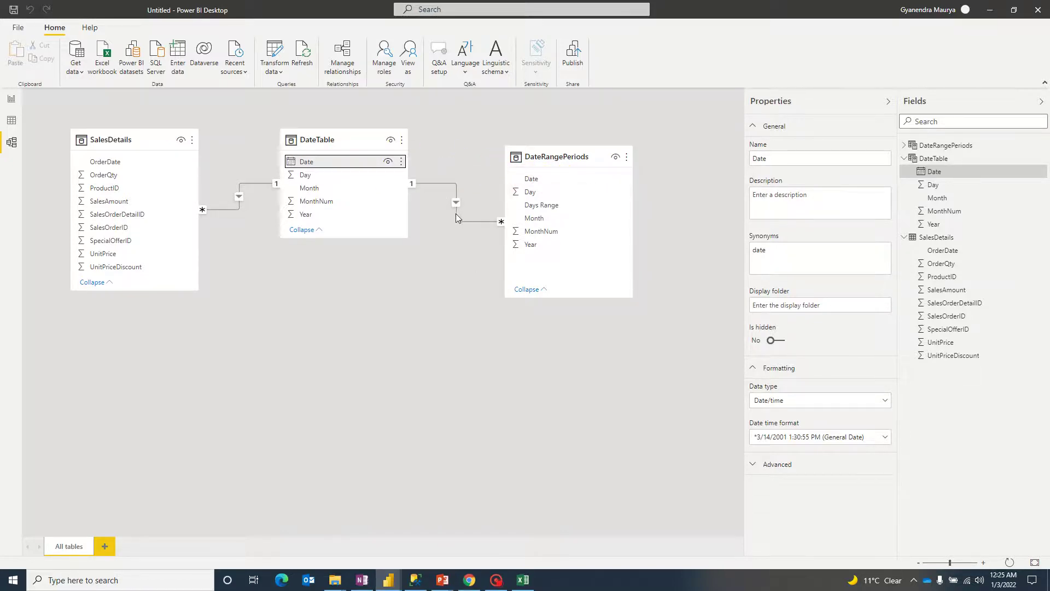
{"action": "right_click", "coordinate": [457, 202]}
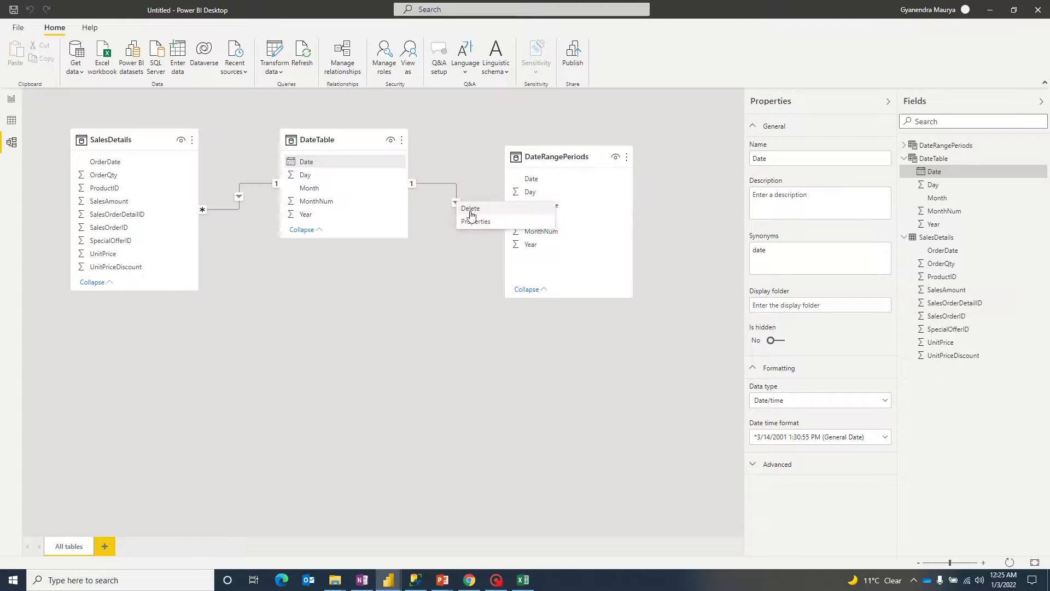
{"action": "key", "text": "Escape"}
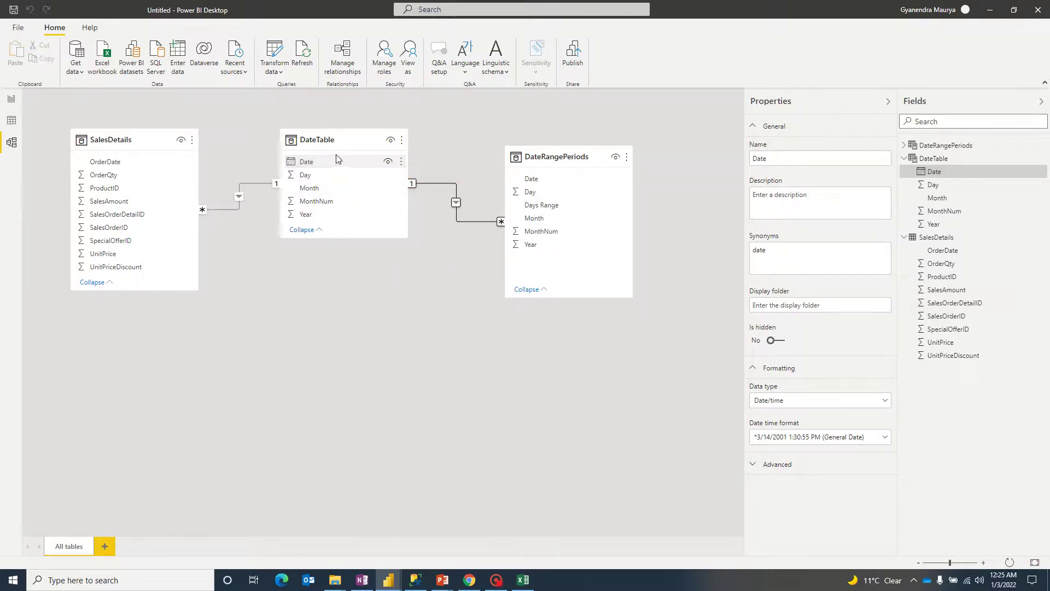
Set the cross filter direction of the DateTable–DateRangePeriods relationship to Both
{"action": "left_click_drag", "start_coordinate": [359, 123], "coordinate": [357, 123]}
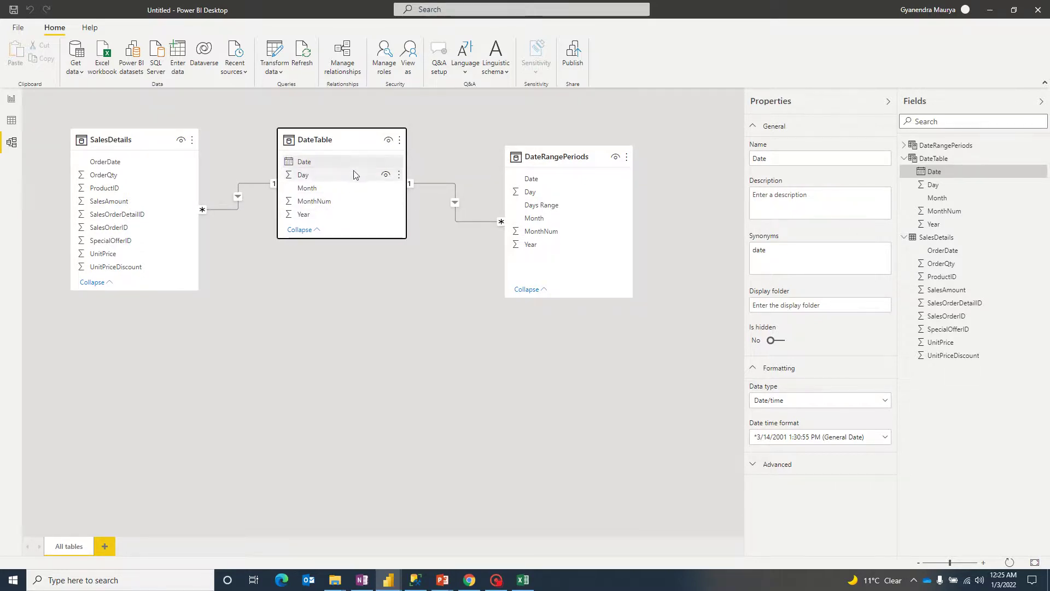
{"action": "left_click", "coordinate": [353, 141]}
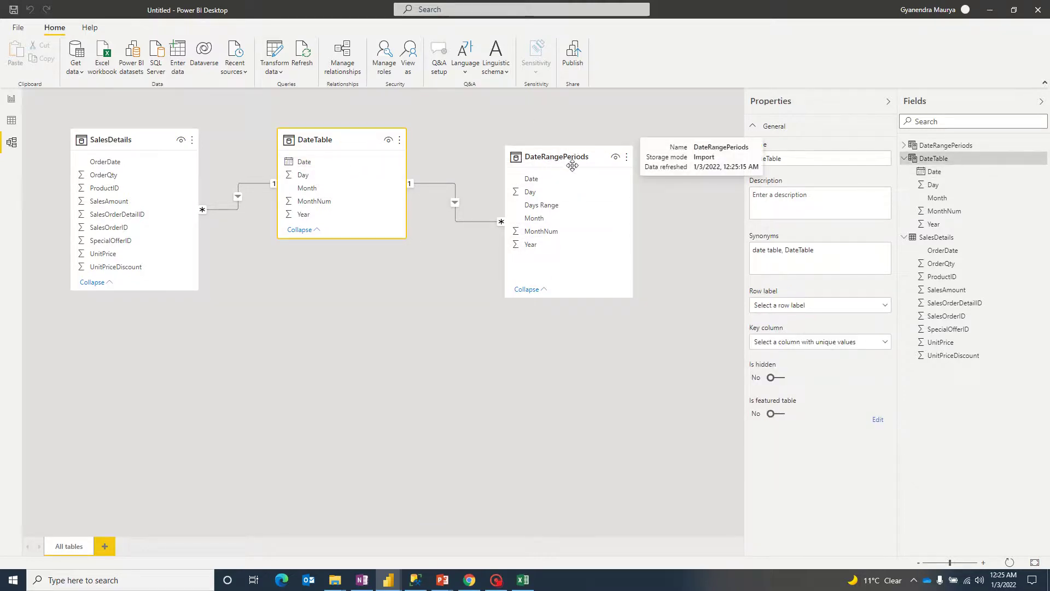
{"action": "left_click", "coordinate": [600, 156]}
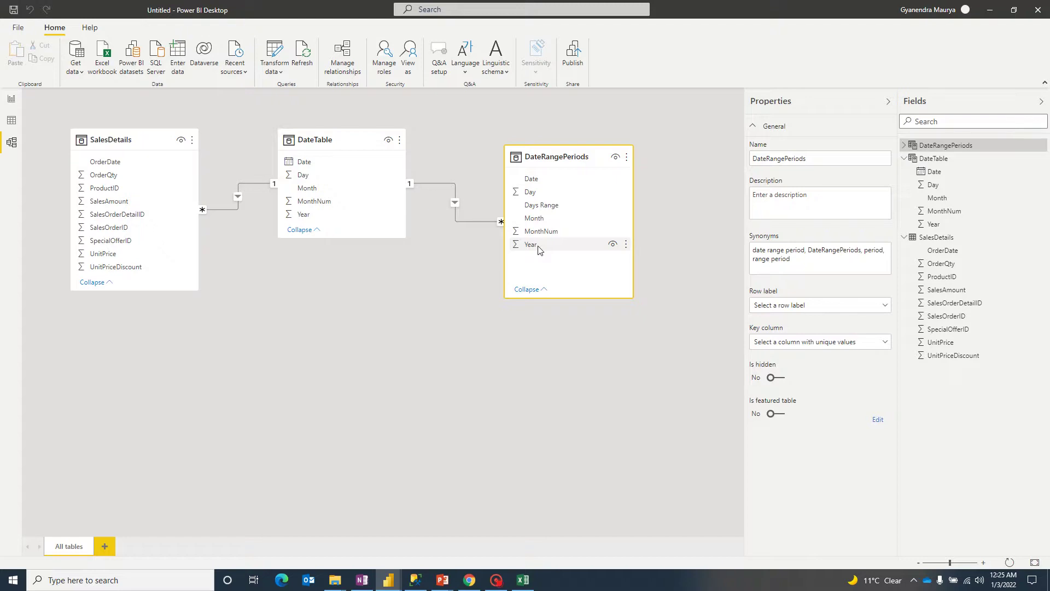
{"action": "right_click", "coordinate": [456, 204]}
{"action": "left_click", "coordinate": [476, 223]}
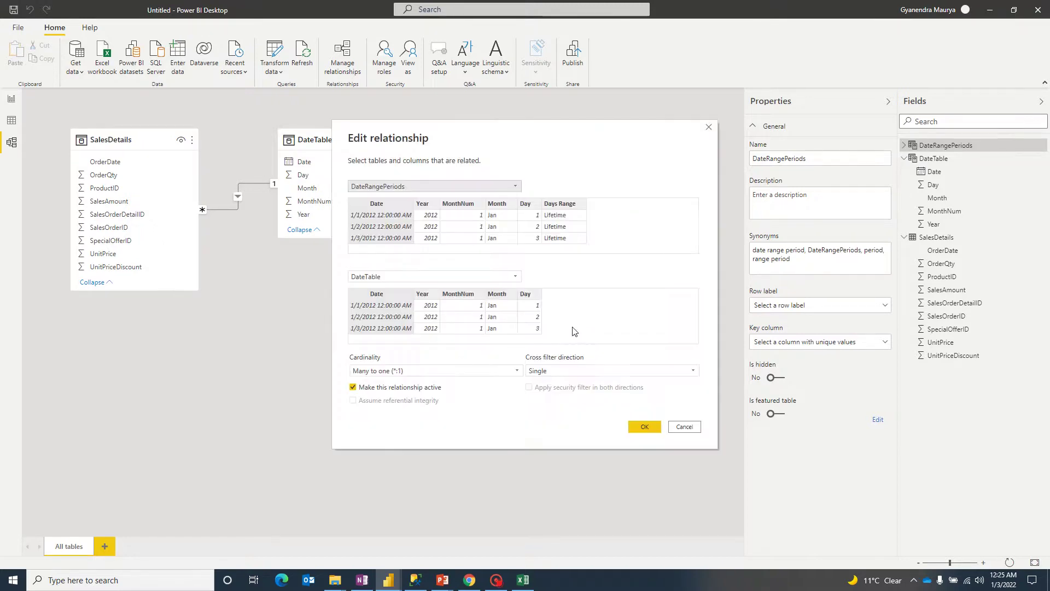
{"action": "left_click", "coordinate": [682, 371]}
{"action": "left_click", "coordinate": [564, 393]}
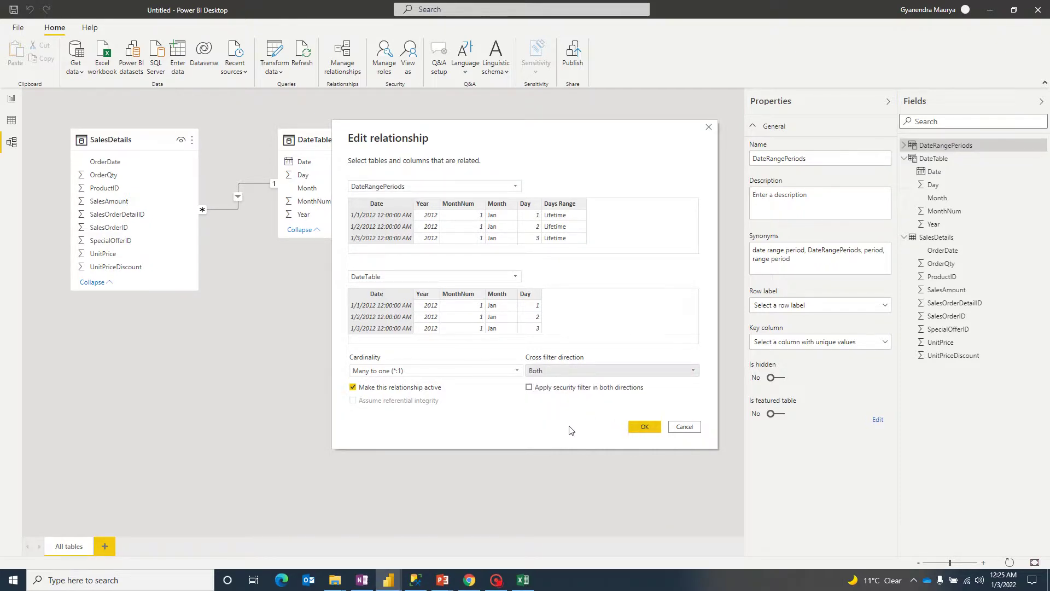
{"action": "left_click", "coordinate": [640, 426]}
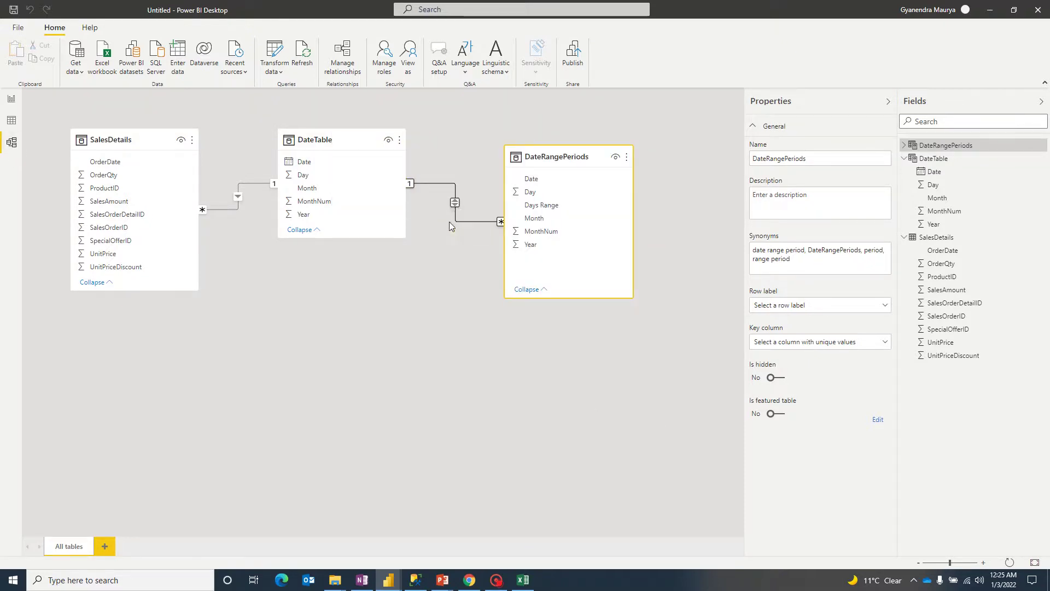
Return to the report and check the area chart with 60 days, 90 days, Lifetime and 30 days selected
{"action": "left_click", "coordinate": [11, 99]}
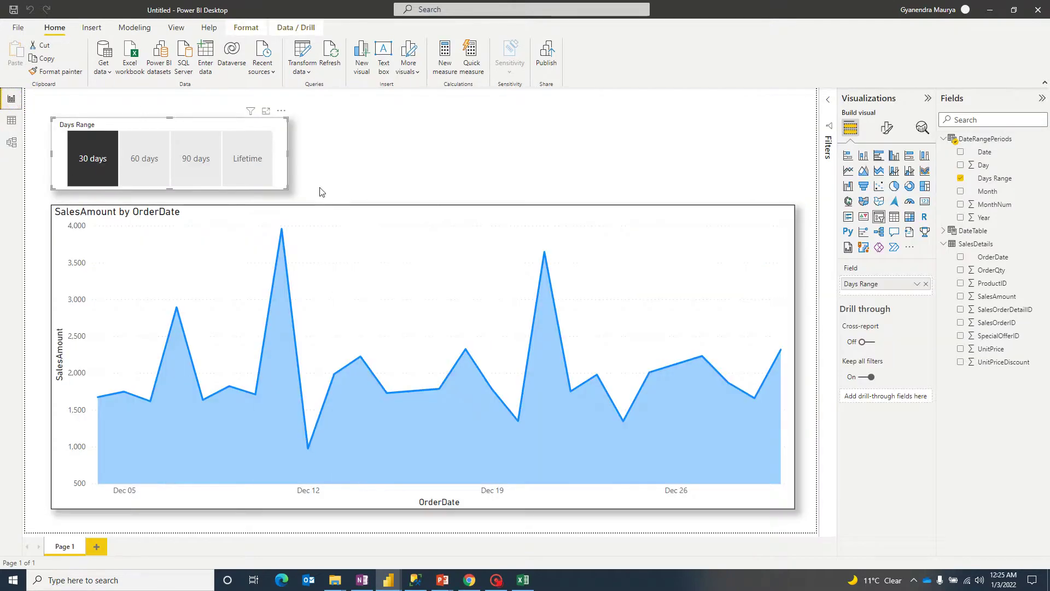
{"action": "left_click", "coordinate": [152, 166]}
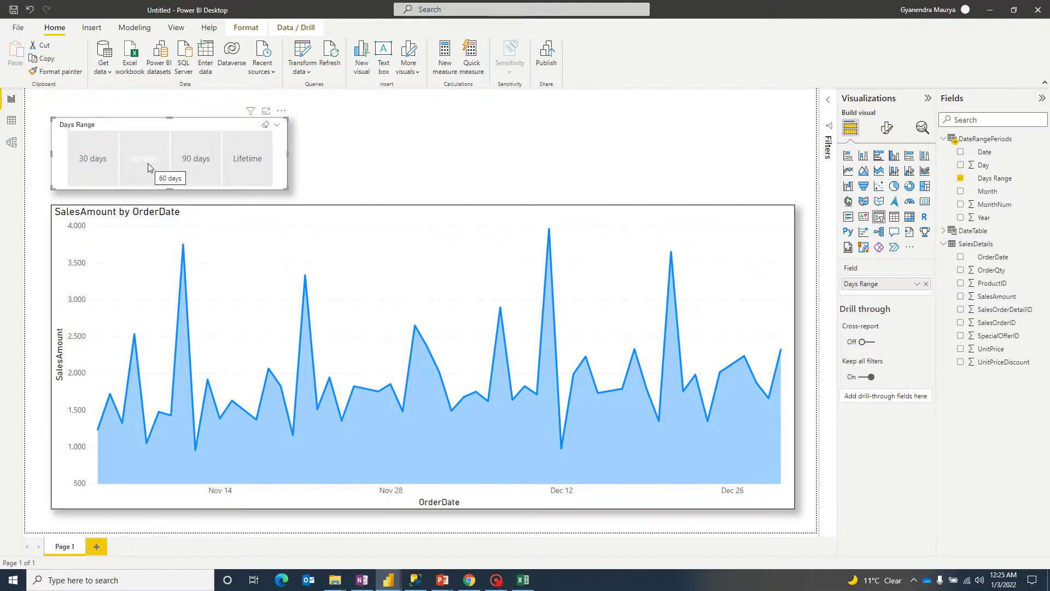
{"action": "left_click", "coordinate": [196, 163]}
{"action": "left_click", "coordinate": [247, 163]}
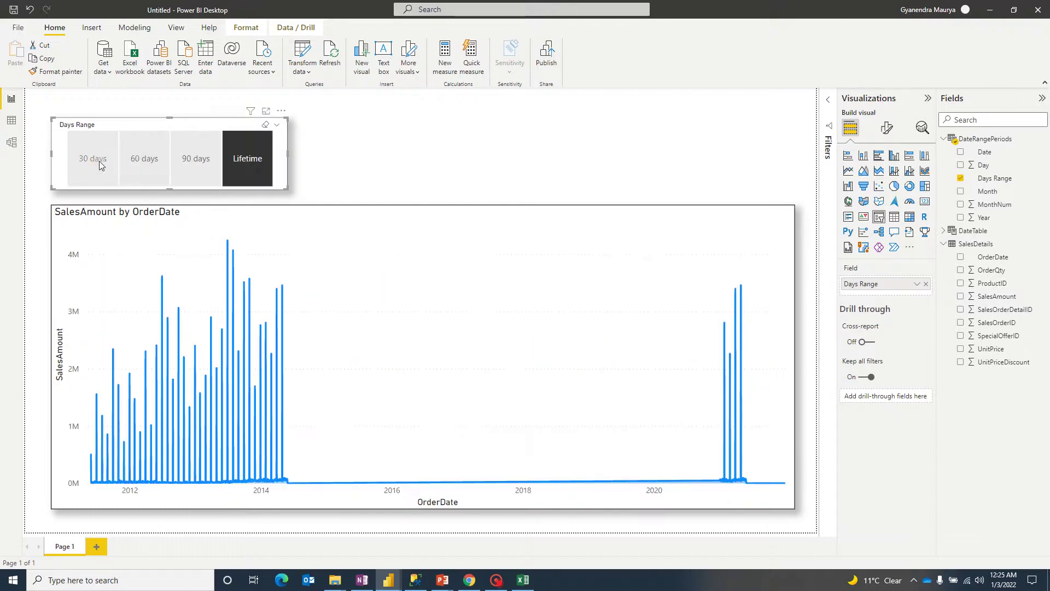
{"action": "left_click", "coordinate": [99, 161]}
Turn on data labels and markers for the SalesAmount area chart
{"action": "left_click", "coordinate": [389, 223]}
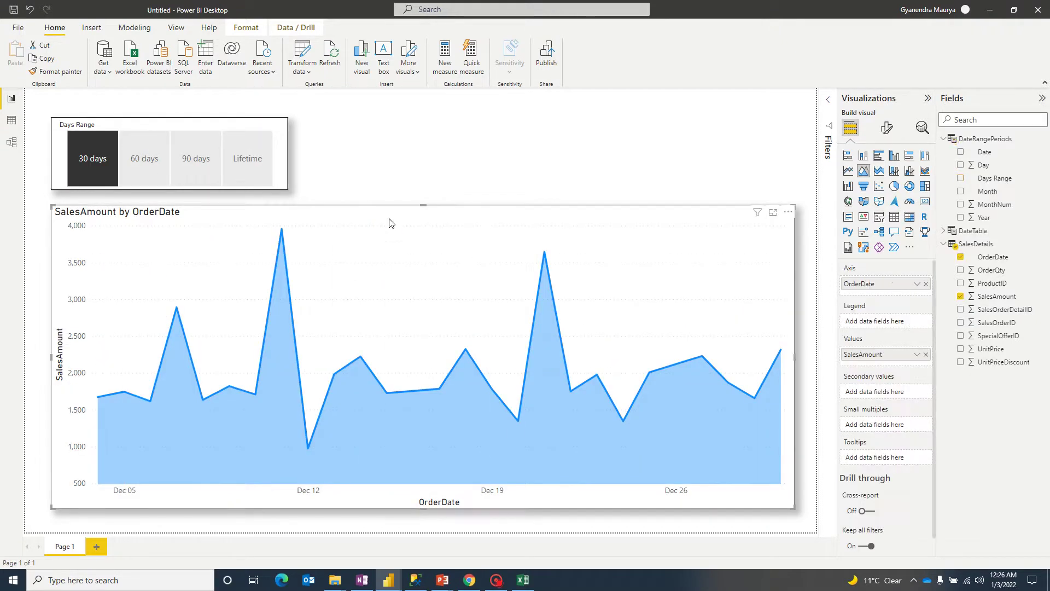
{"action": "left_click", "coordinate": [886, 128]}
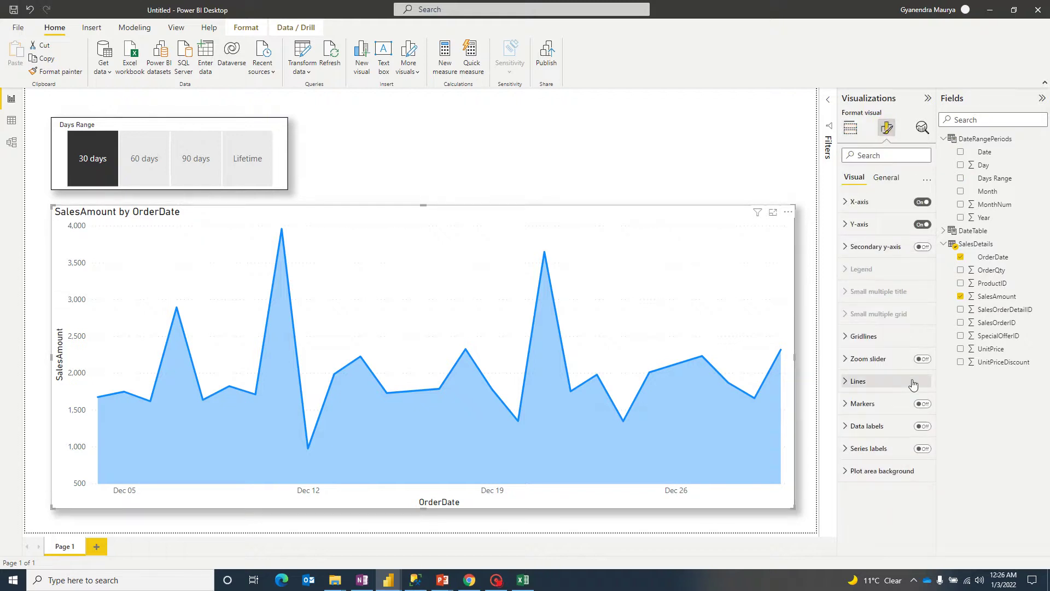
{"action": "left_click", "coordinate": [922, 426]}
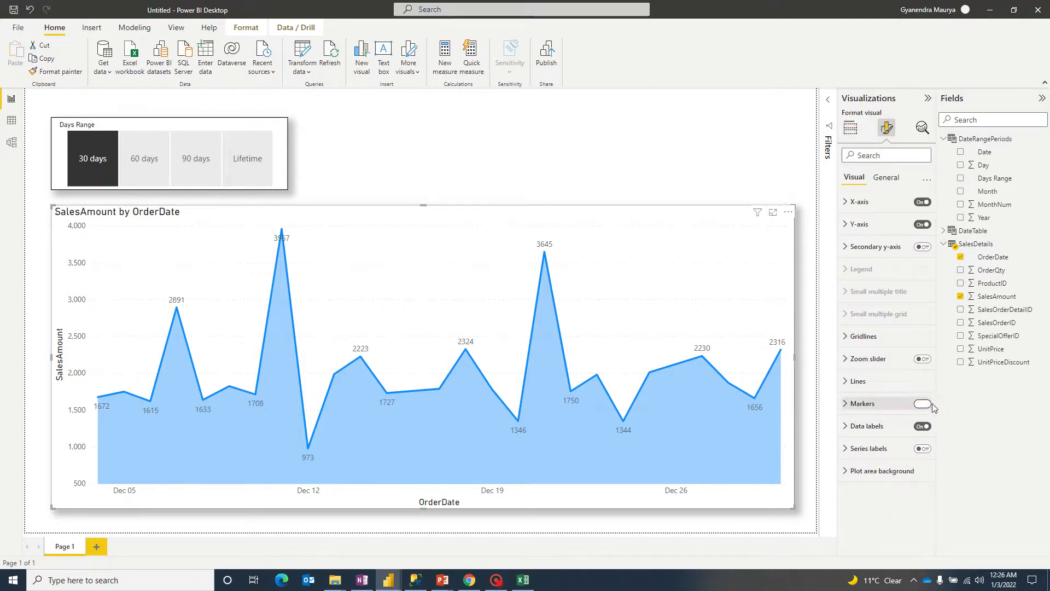
{"action": "left_click", "coordinate": [922, 403]}
{"action": "left_click", "coordinate": [479, 143]}
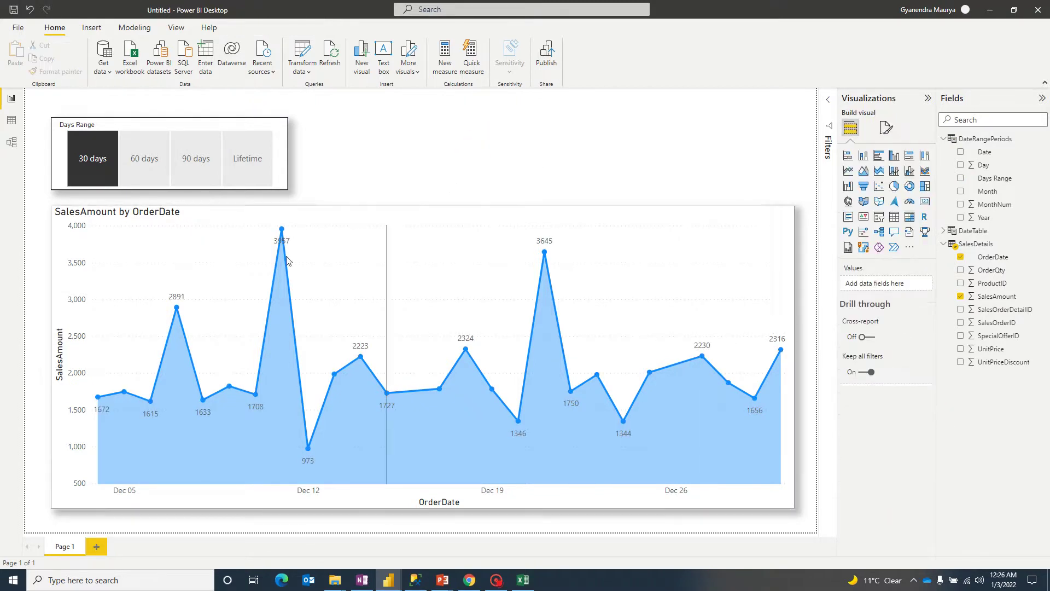
Check the labelled area chart against each Days Range option, finishing with 30 days selected
{"action": "left_click", "coordinate": [136, 168]}
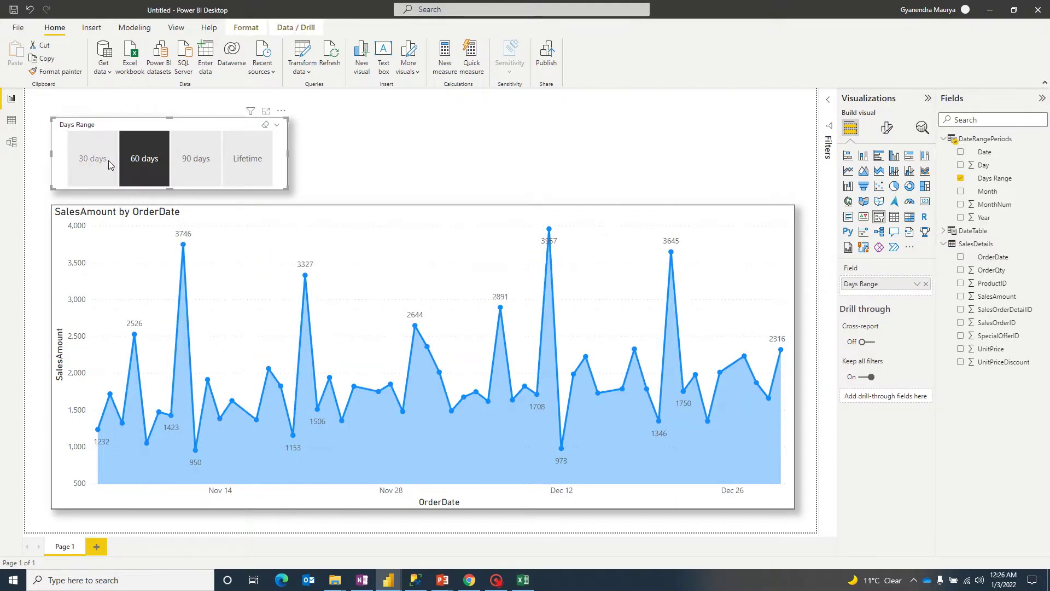
{"action": "left_click", "coordinate": [90, 168]}
{"action": "left_click", "coordinate": [90, 169]}
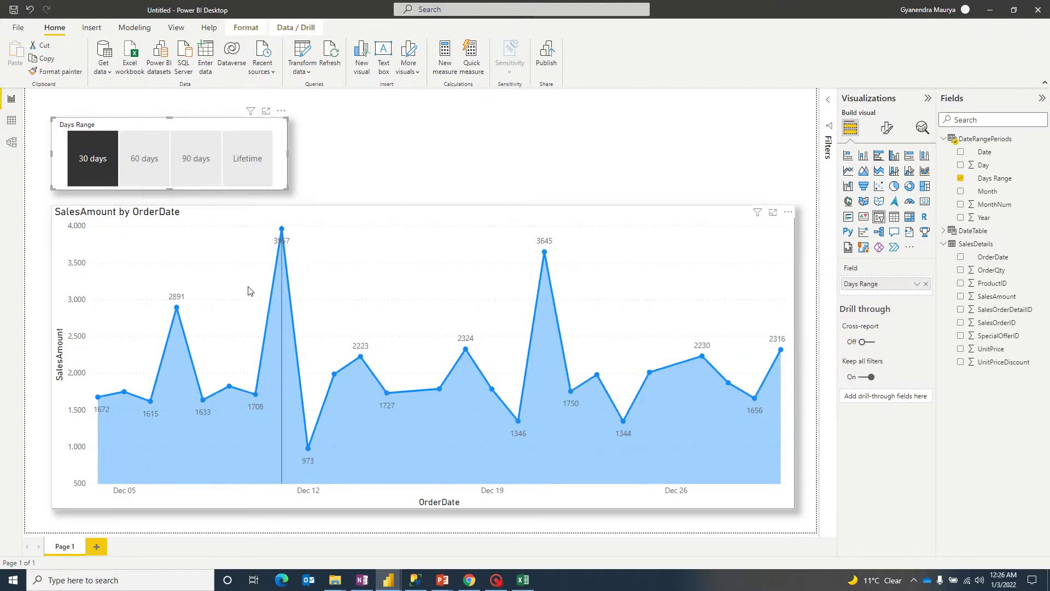
{"action": "left_click", "coordinate": [109, 175]}
{"action": "left_click", "coordinate": [142, 166]}
{"action": "left_click", "coordinate": [188, 160]}
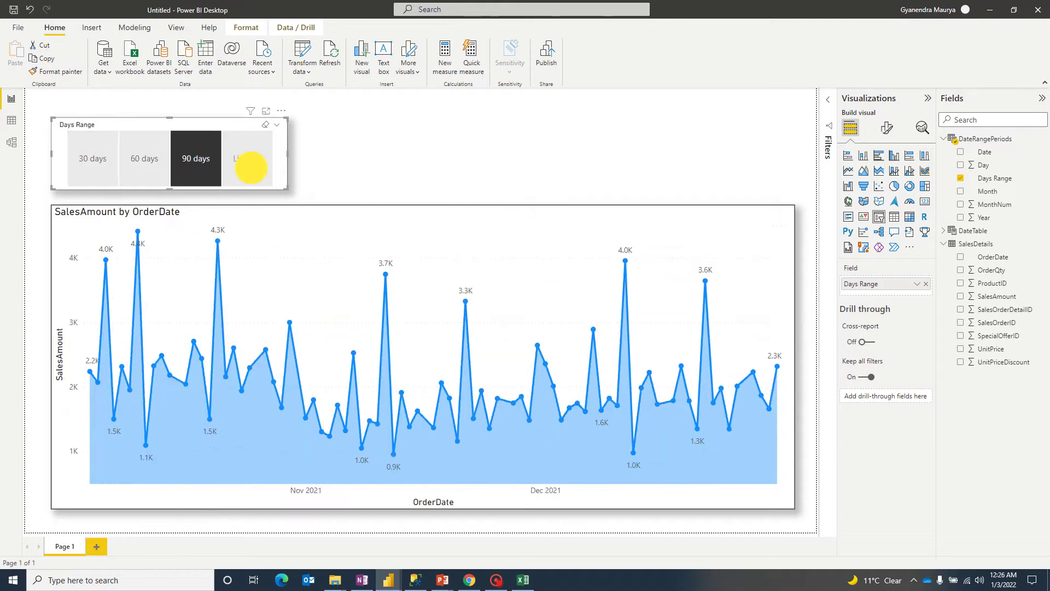
{"action": "left_click", "coordinate": [249, 159]}
{"action": "left_click", "coordinate": [104, 161]}
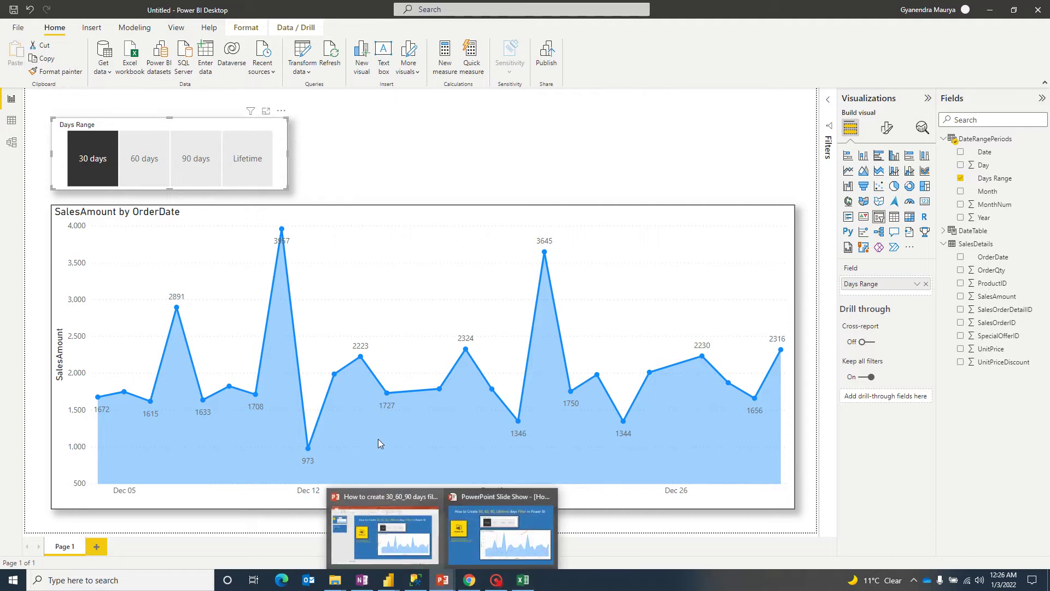
{"action": "left_click", "coordinate": [513, 535]}
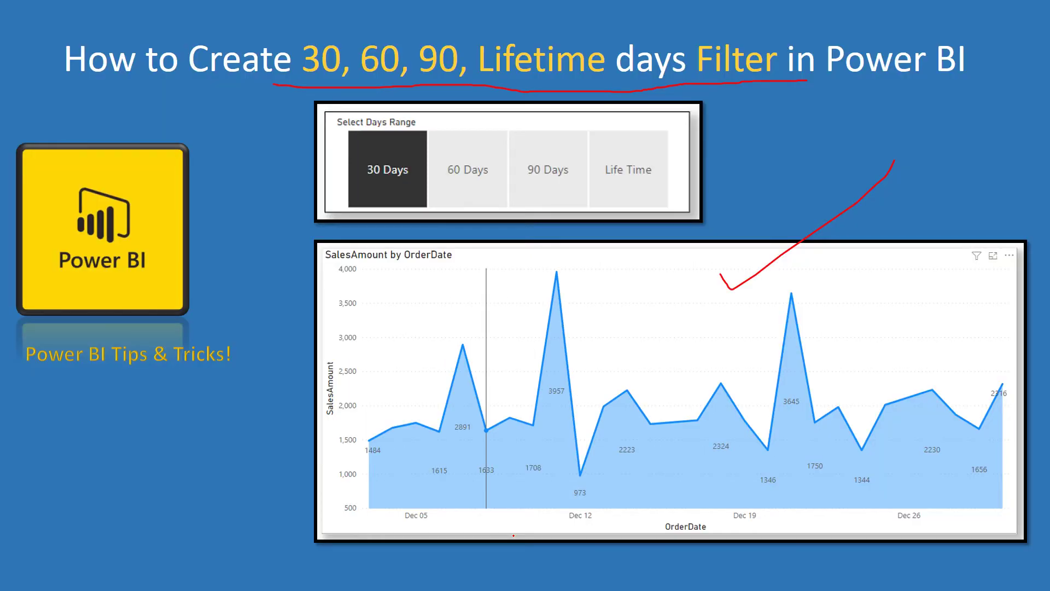
{"action": "key", "text": "Right"}
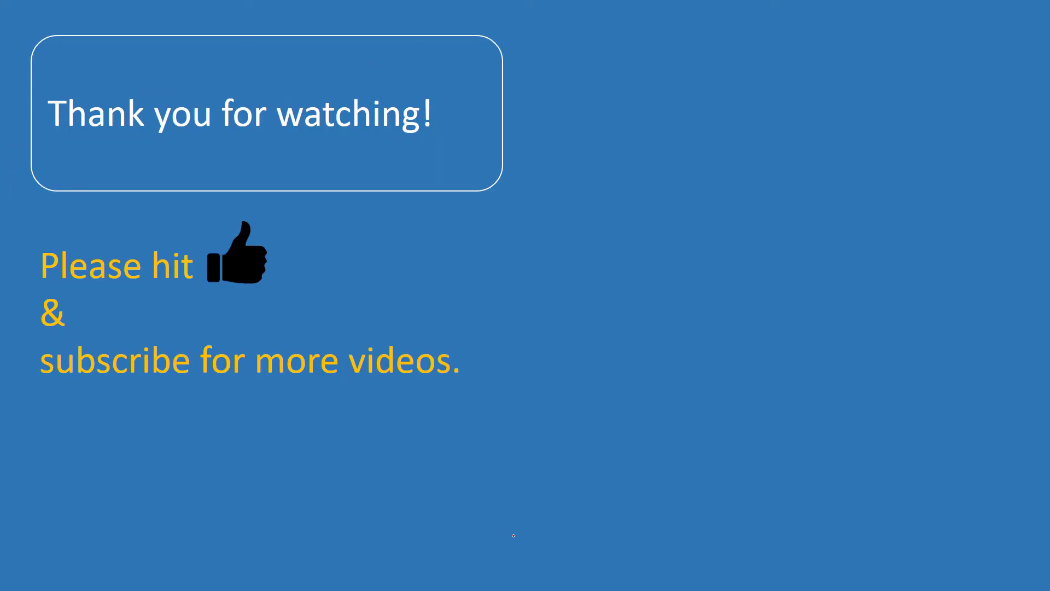